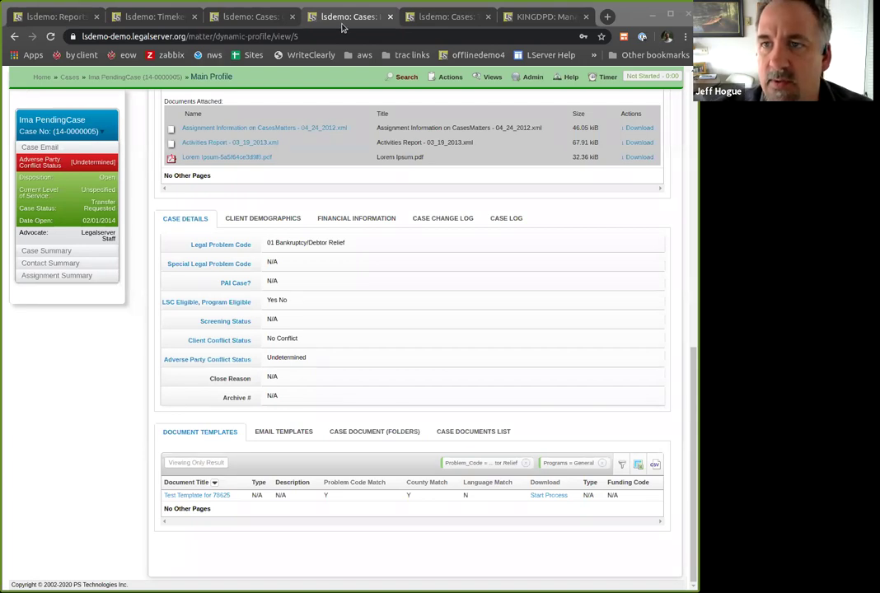
# Review the Disaster Time Report's selected options, hours chart and timeslip rows.
pyautogui.scroll(2, 237, 149)
pyautogui.scroll(3, 240, 156)
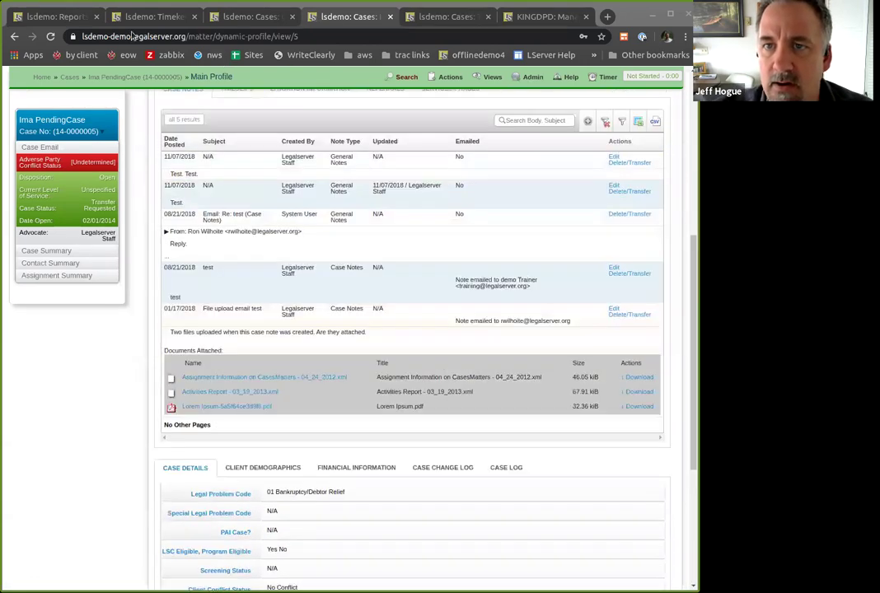
pyautogui.click(37, 23)
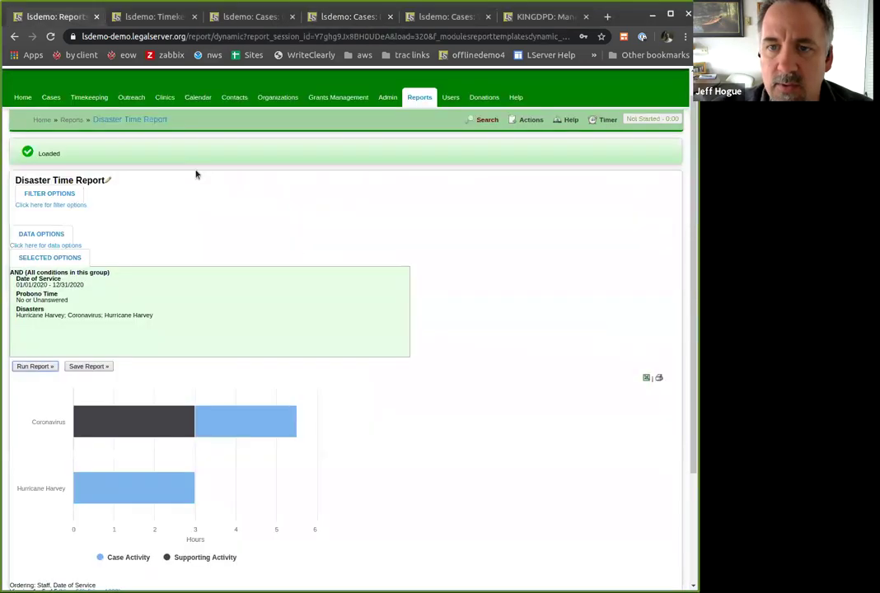
pyautogui.scroll(-1, 244, 204)
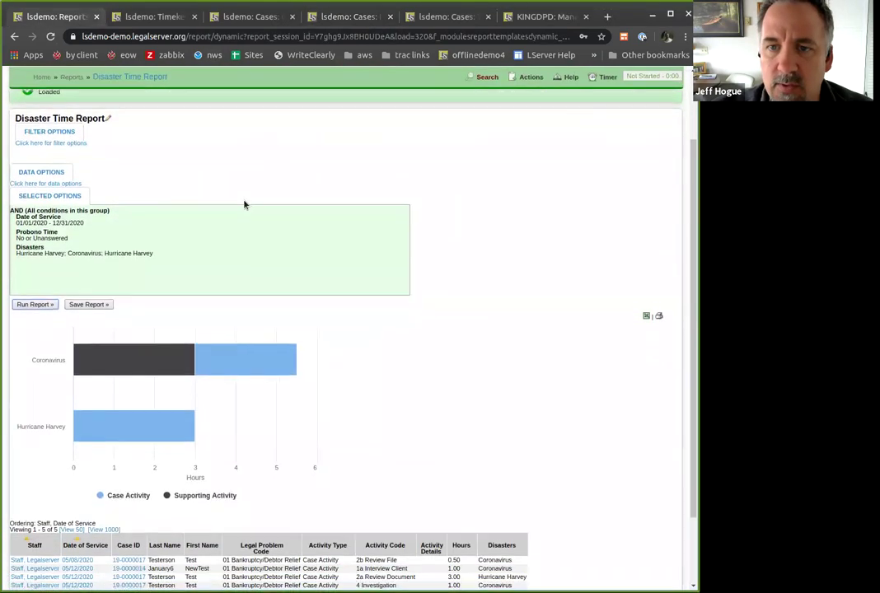
pyautogui.scroll(-1, 244, 204)
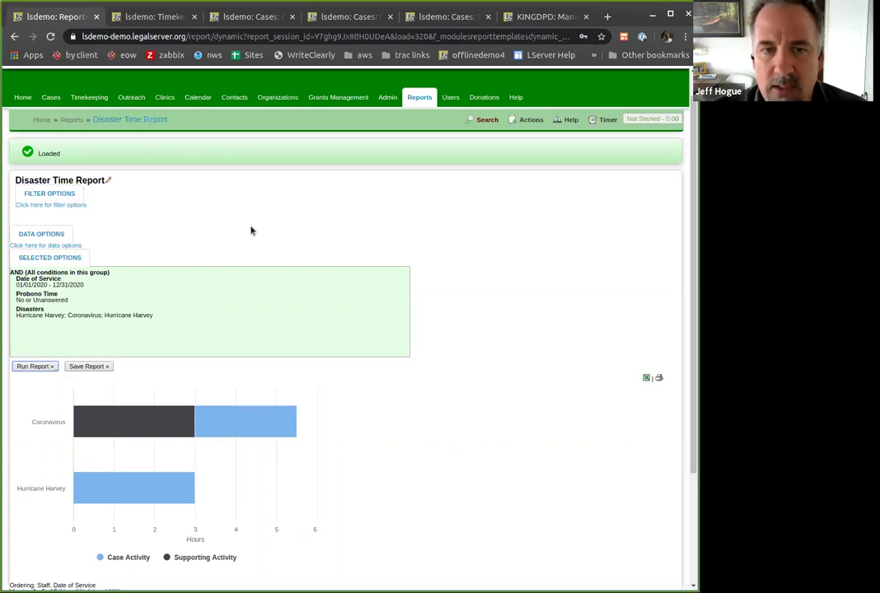
# Open the first case in the case list and start its Disaster Information process.
pyautogui.click(264, 23)
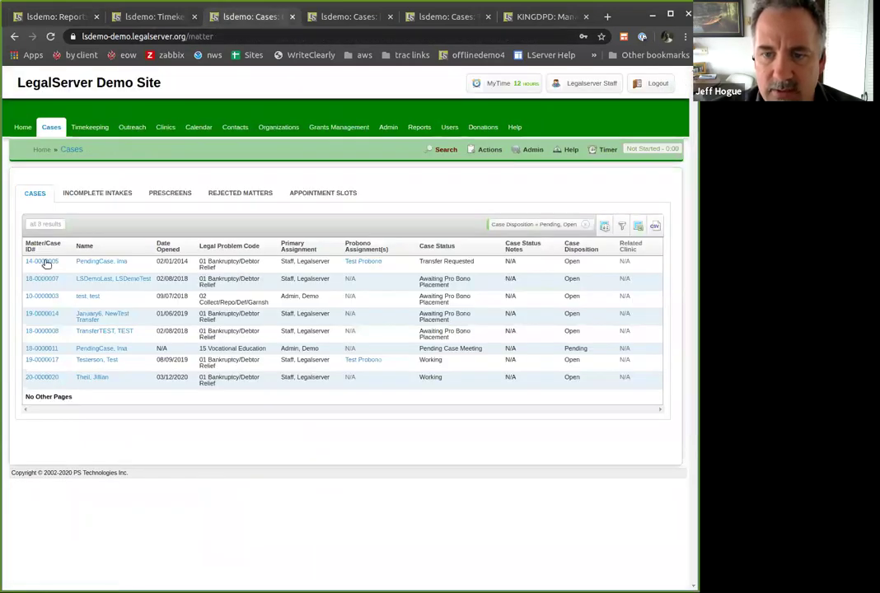
pyautogui.click(46, 262)
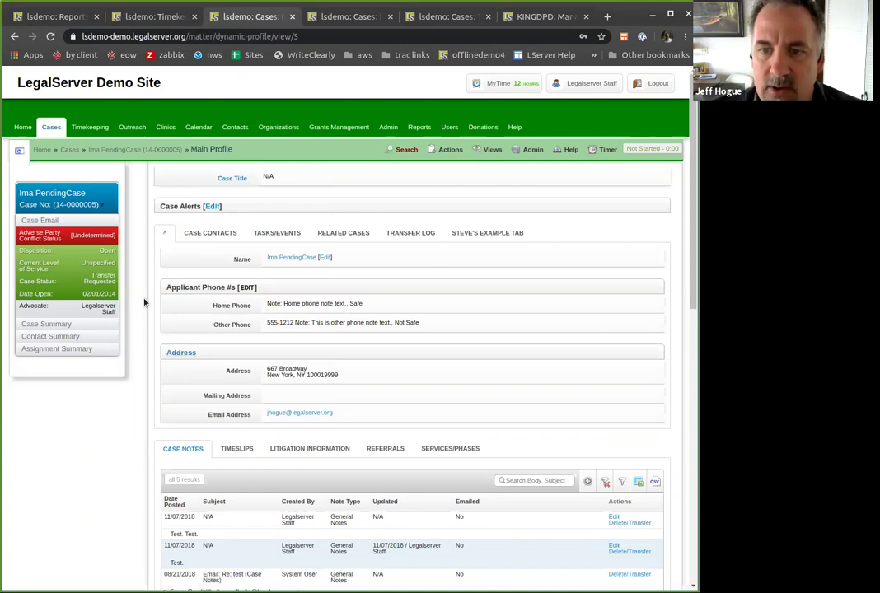
pyautogui.click(451, 152)
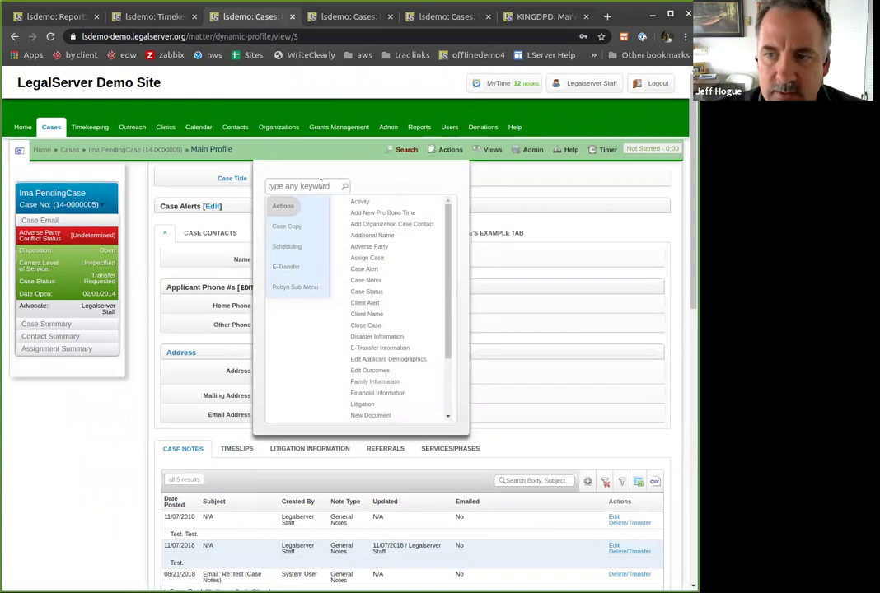
pyautogui.write('dr')
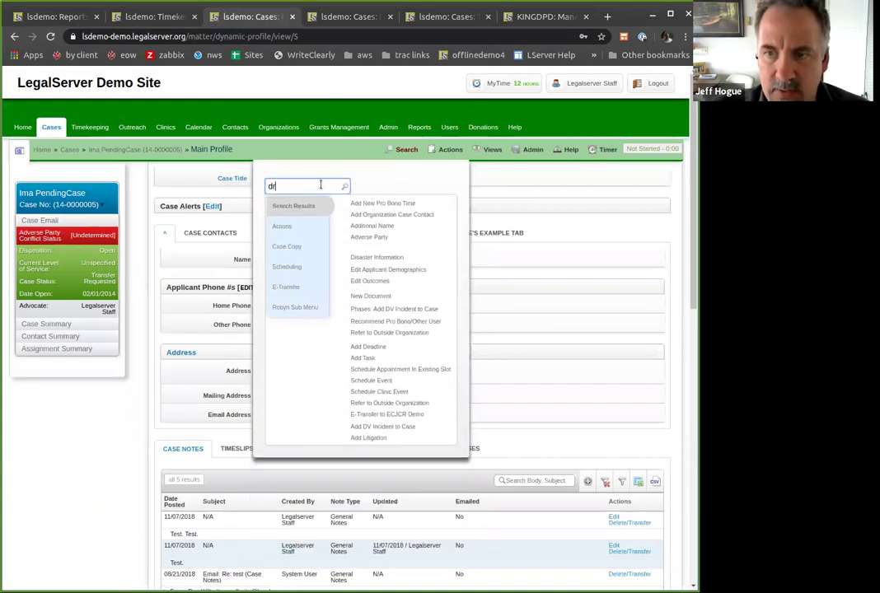
pyautogui.press('BackSpace')
pyautogui.write('i')
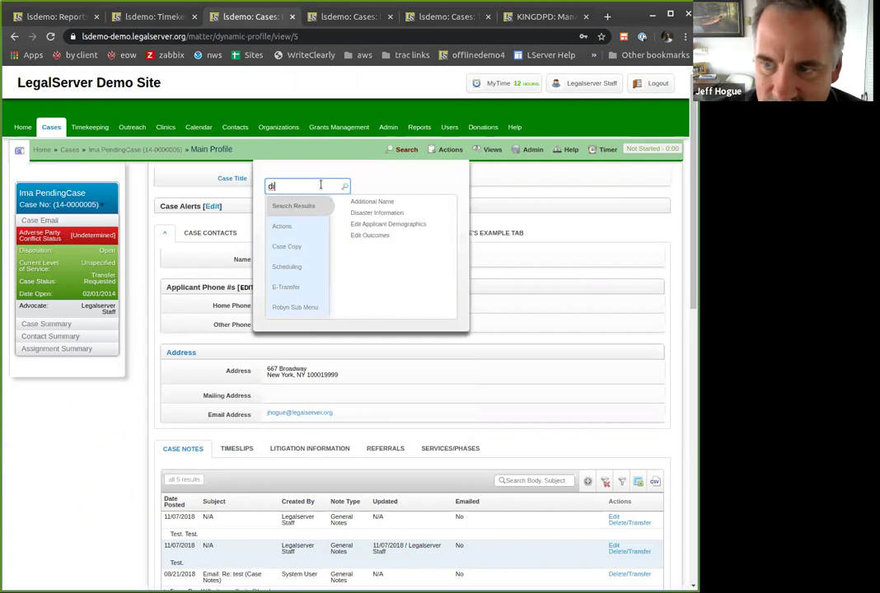
pyautogui.click(364, 214)
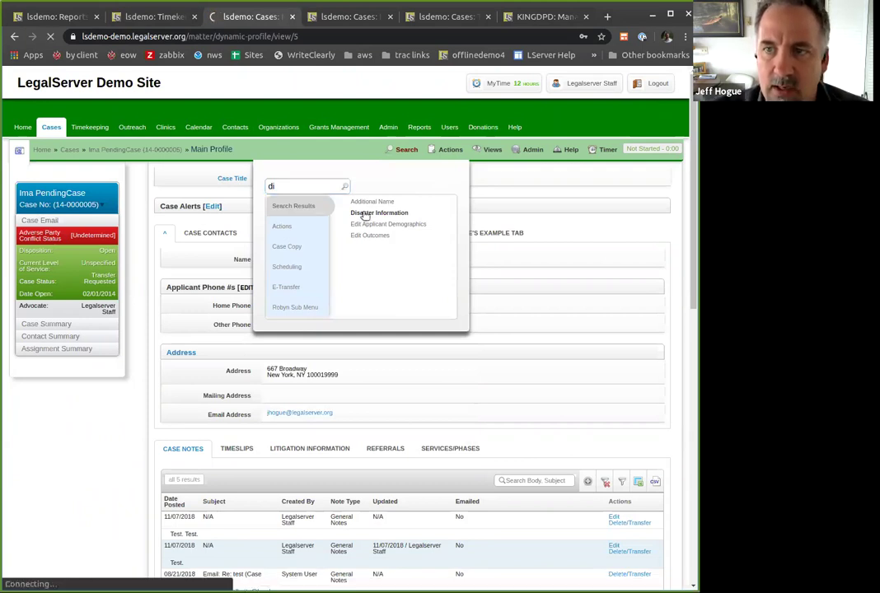
# Try selecting Hurricane Harvey and Coronavirus together as related disasters, ending with only Coronavirus selected.
pyautogui.click(302, 208)
pyautogui.click(302, 213)
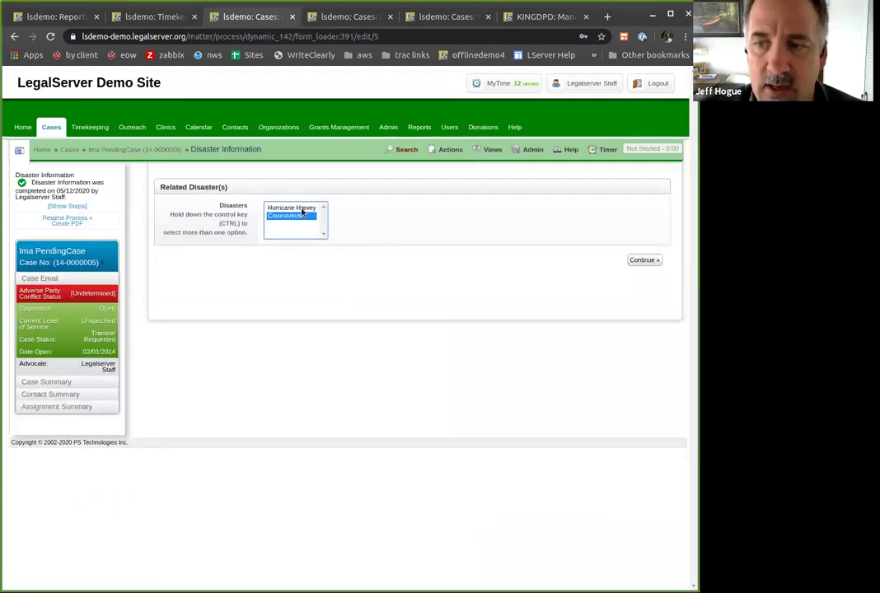
pyautogui.click(301, 208)
pyautogui.click(302, 216)
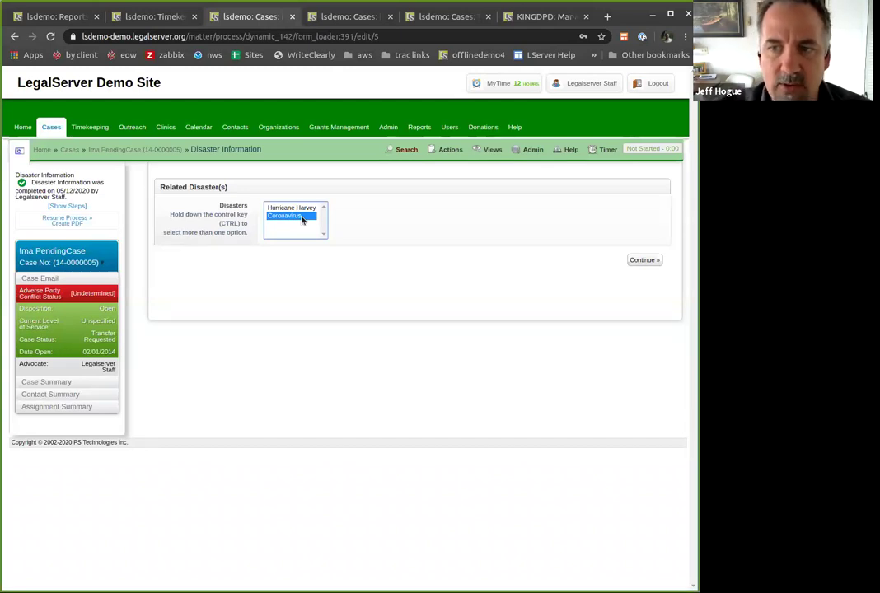
pyautogui.hotkey('shift', 'Up')
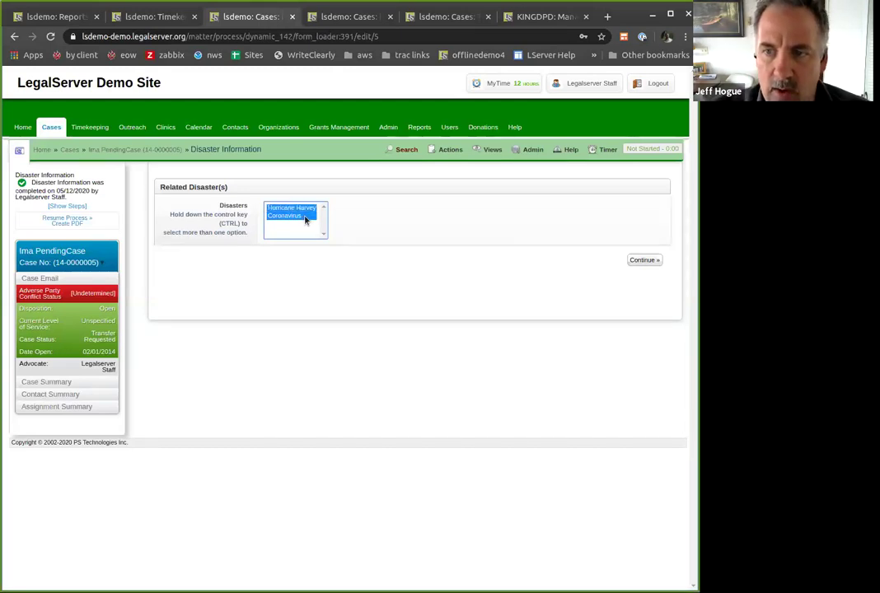
pyautogui.keyDown('ctrl'); pyautogui.click(304, 216); pyautogui.keyUp('ctrl')
pyautogui.keyDown('ctrl'); pyautogui.click(302, 212); pyautogui.keyUp('ctrl')
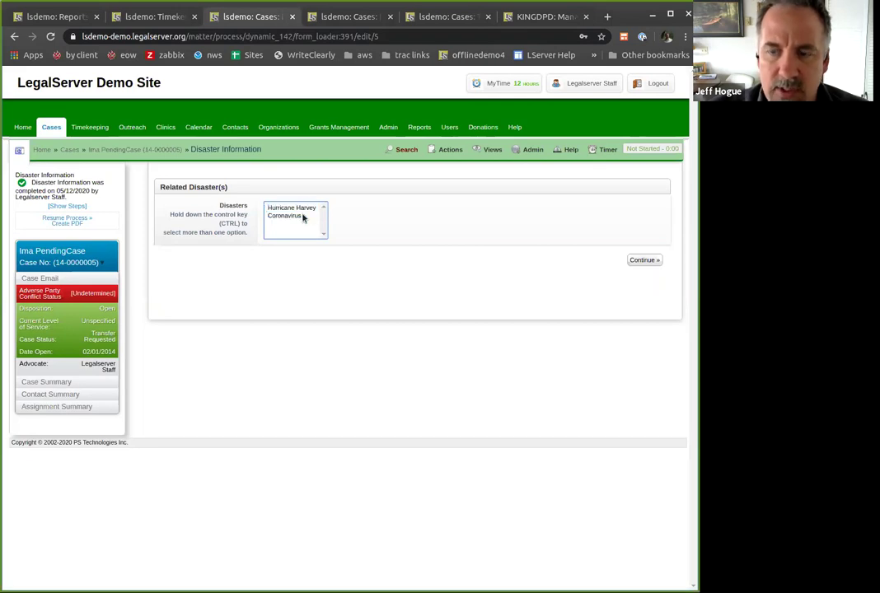
pyautogui.click(303, 216)
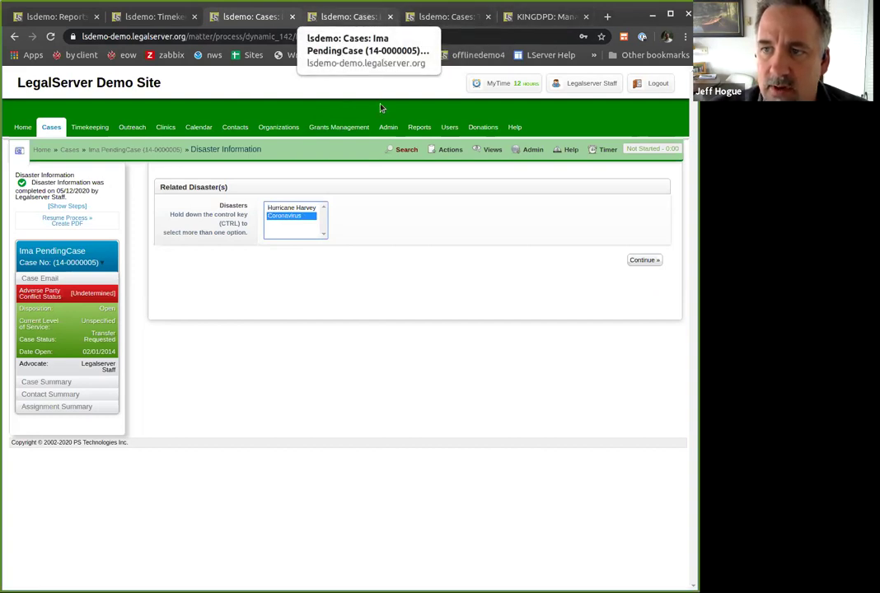
# Open the site administration in a separate browser tab and find the Lookups page there.
pyautogui.rightClick(389, 127)
pyautogui.click(412, 133)
pyautogui.click(305, 17)
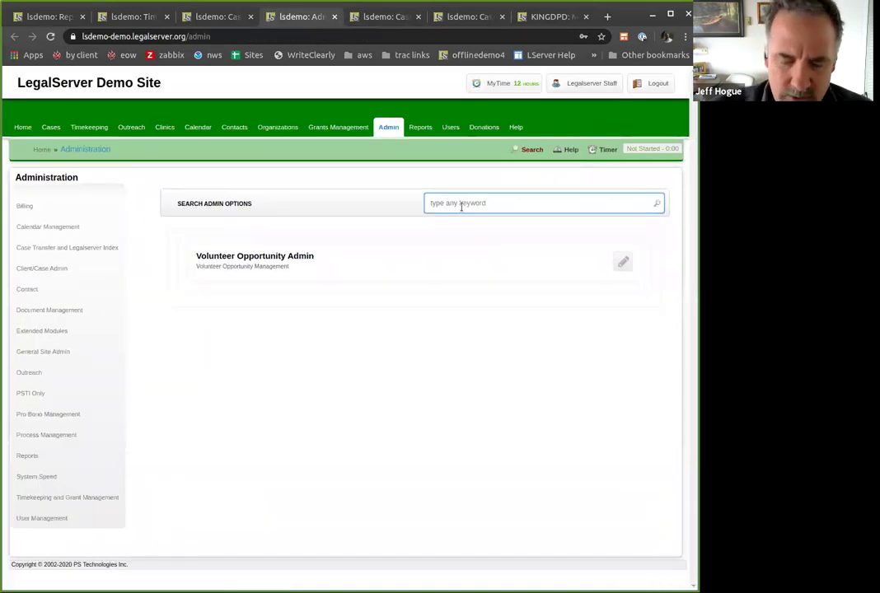
pyautogui.write('look')
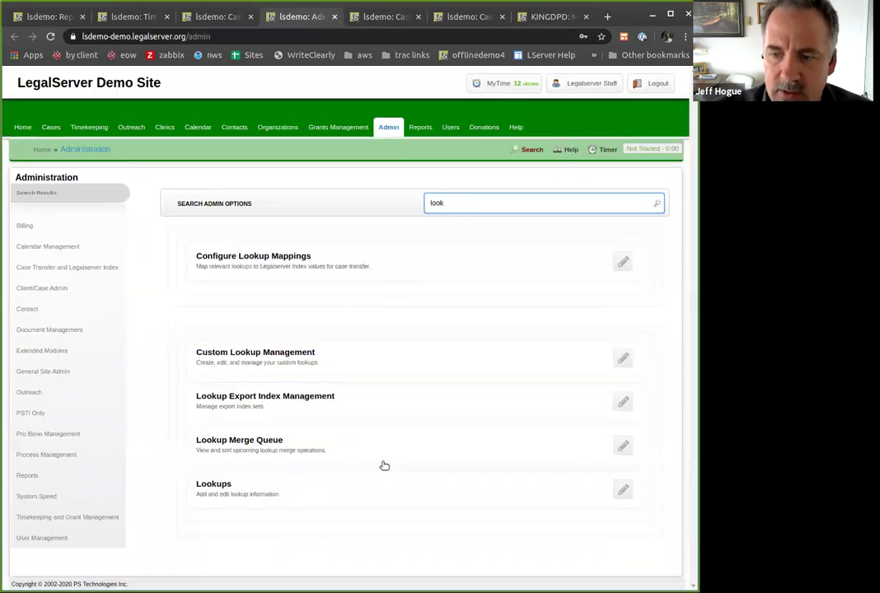
pyautogui.click(403, 493)
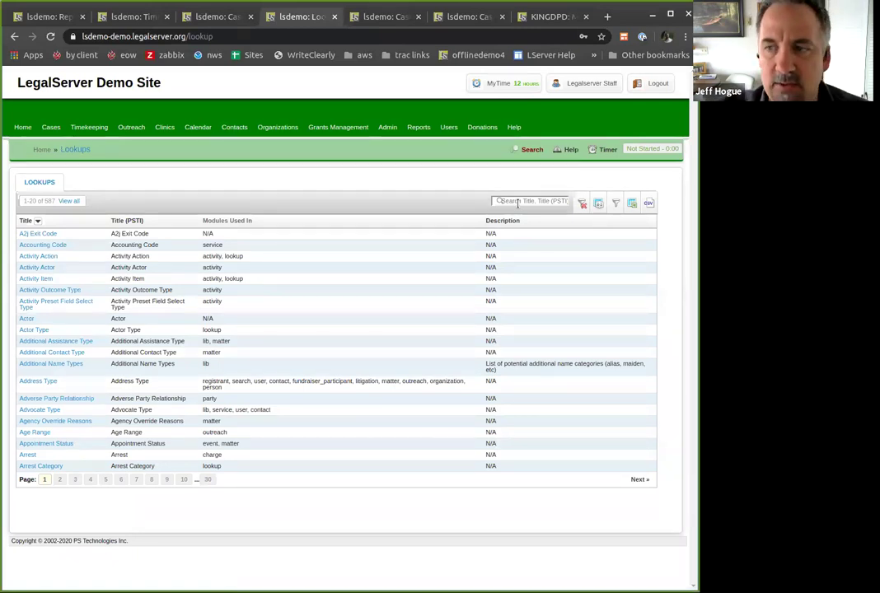
# Find the Disaster Event lookup and examine its existing entries and the available Outgoing LSIndex Type options.
pyautogui.click(518, 203)
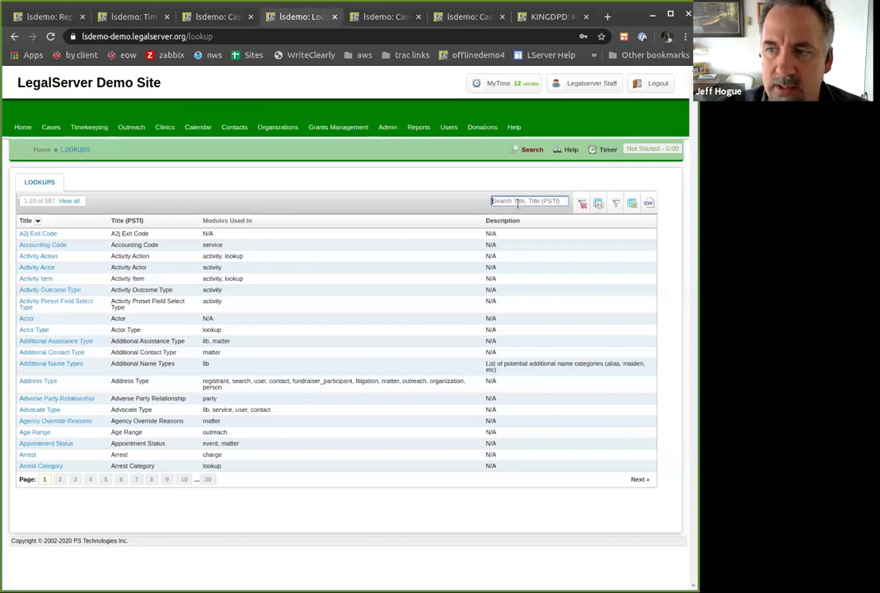
pyautogui.write('dist')
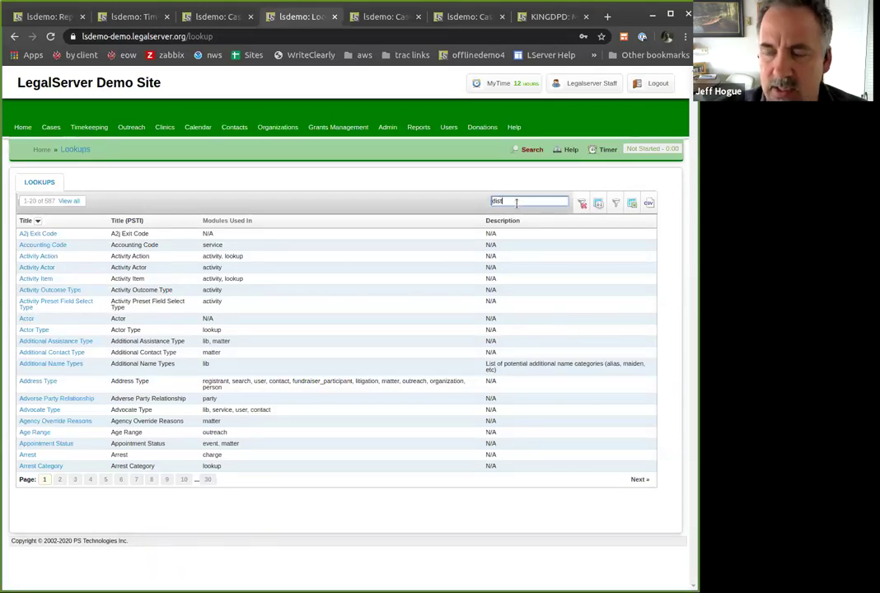
pyautogui.press('Return')
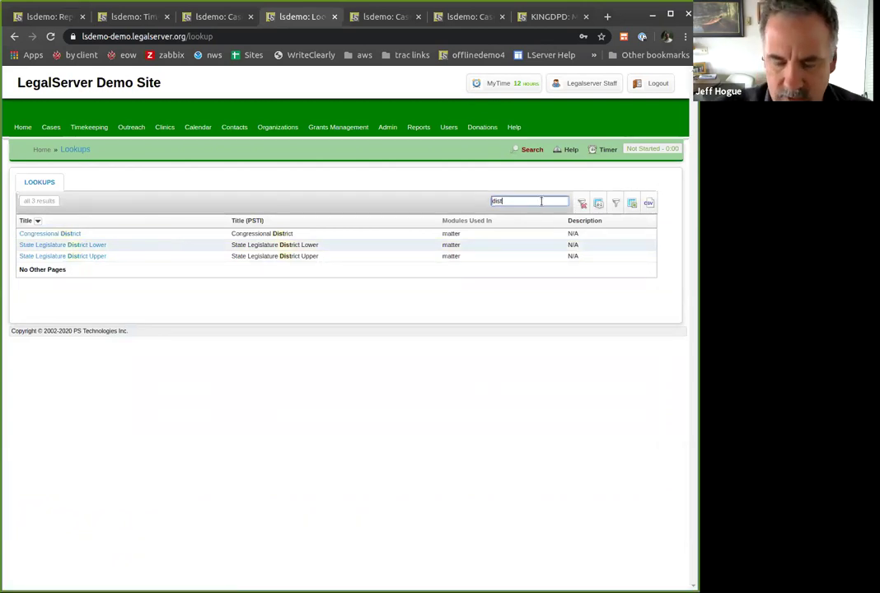
pyautogui.press('BackSpace')
pyautogui.write('a')
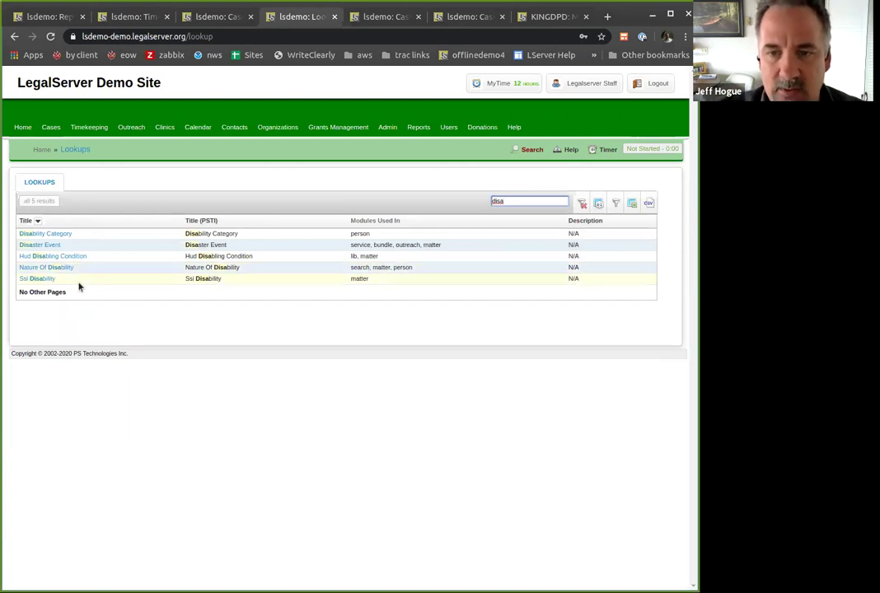
pyautogui.click(48, 246)
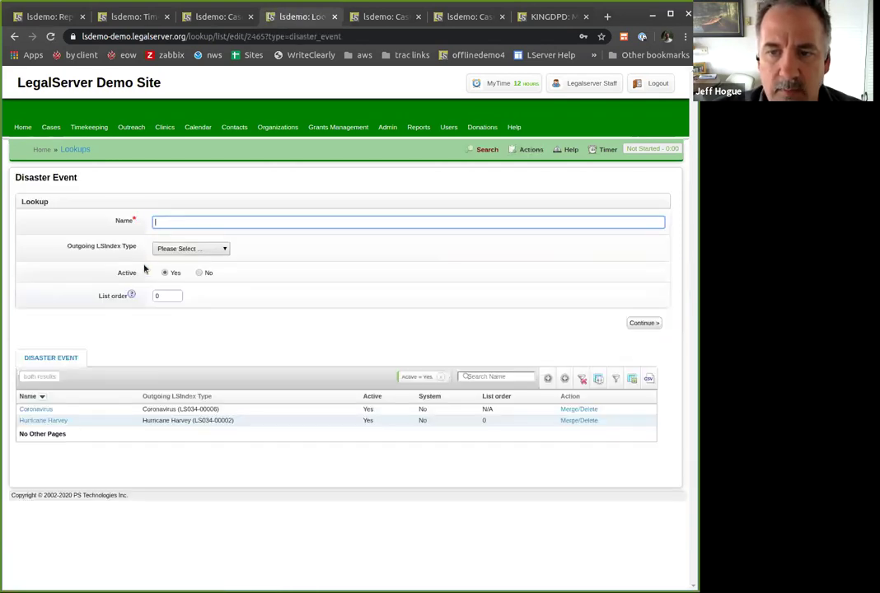
pyautogui.click(212, 250)
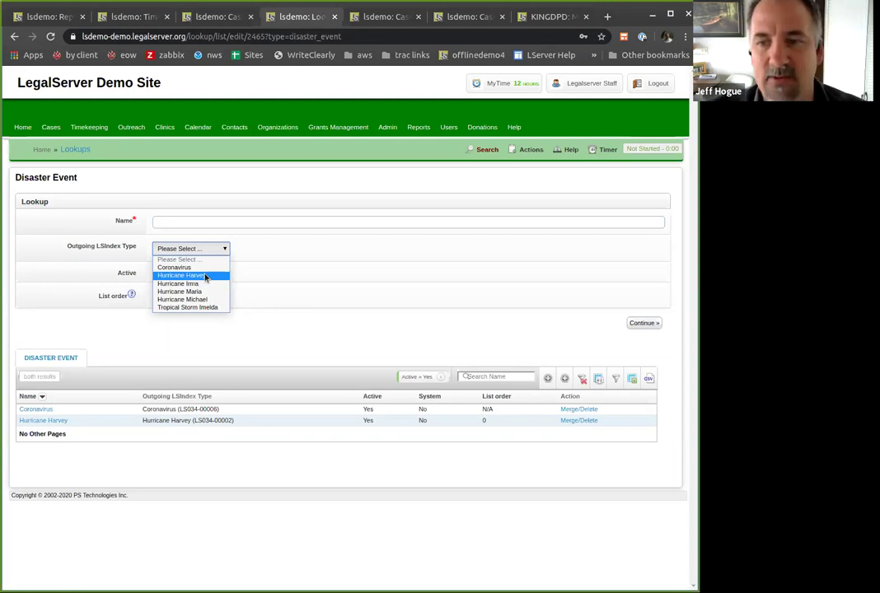
pyautogui.click(371, 248)
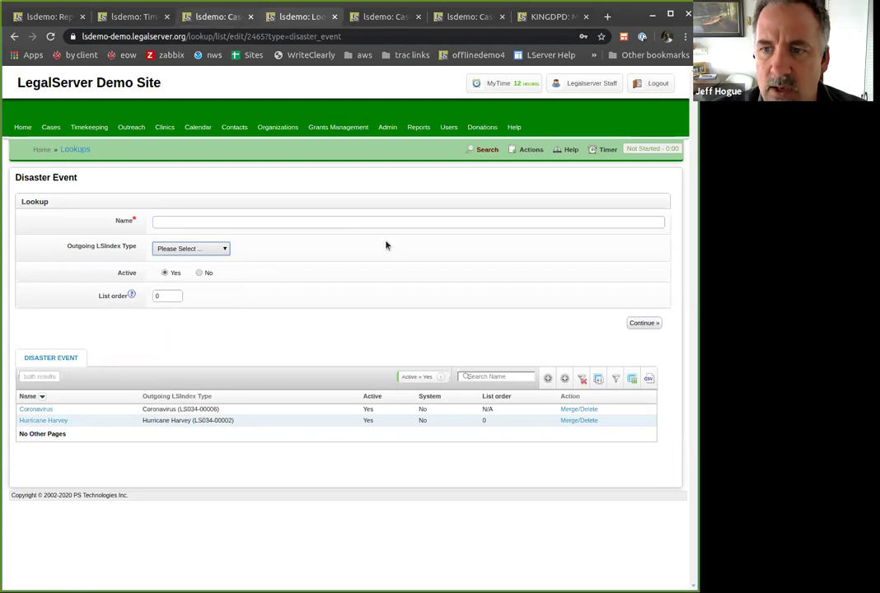
# Return to the case's Disaster Information form and save it with Coronavirus as the related disaster.
pyautogui.hotkey('ctrl', 'shift', 'Tab')
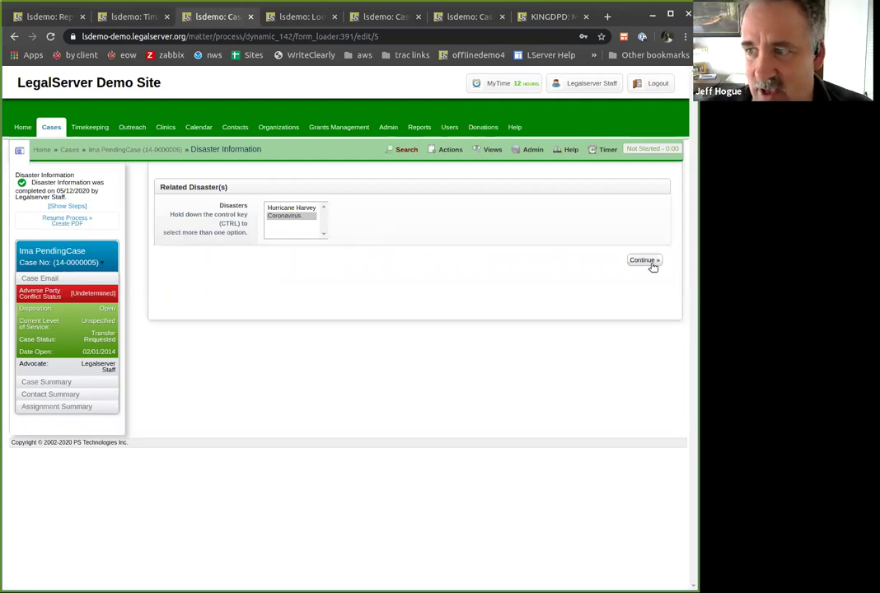
pyautogui.click(290, 208)
pyautogui.click(290, 216)
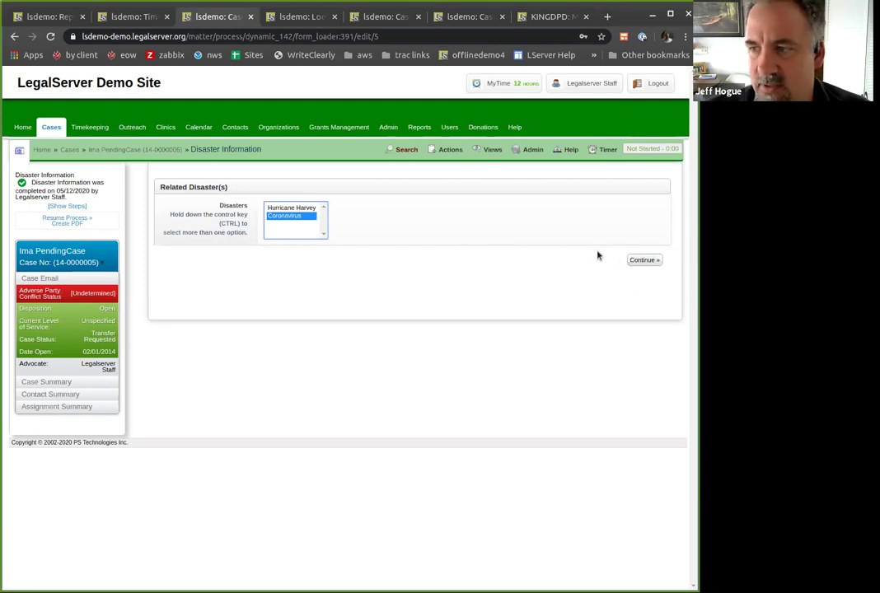
pyautogui.click(644, 260)
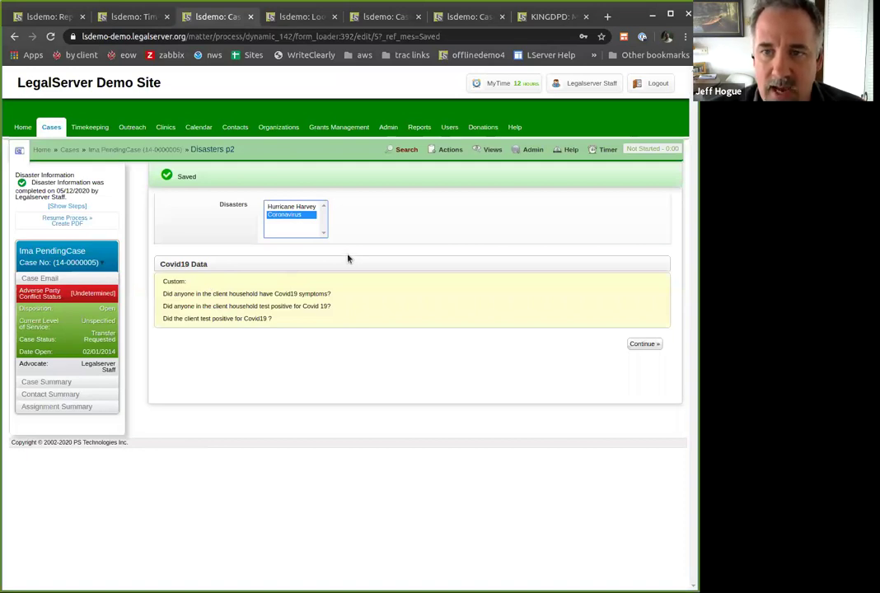
# Return to the case's main profile and open a new Staff Time timeslip for the case.
pyautogui.click(125, 152)
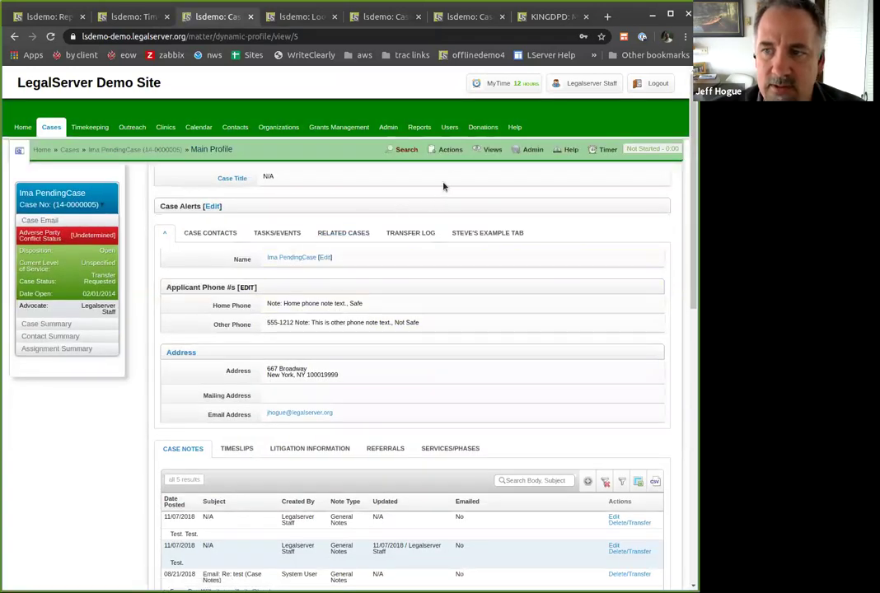
pyautogui.click(451, 150)
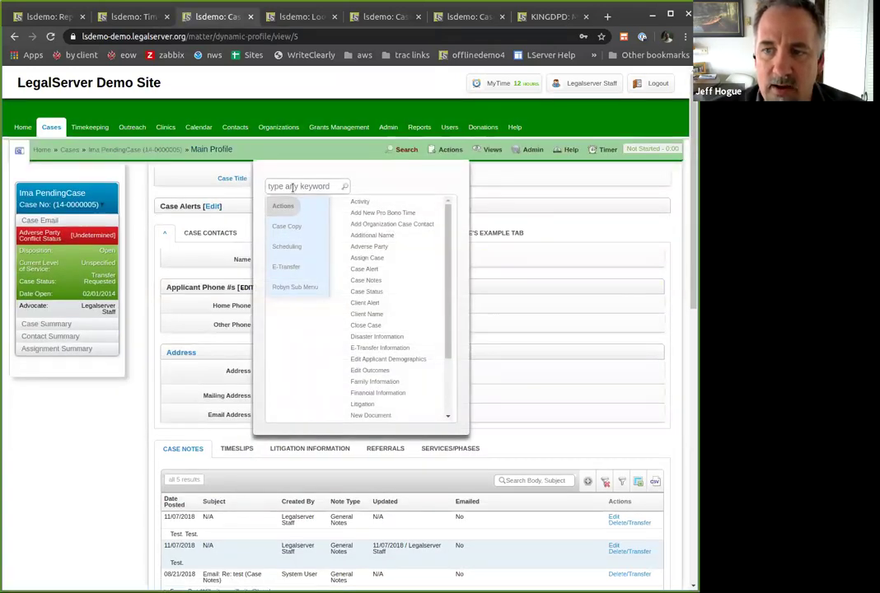
pyautogui.click(452, 149)
pyautogui.click(452, 150)
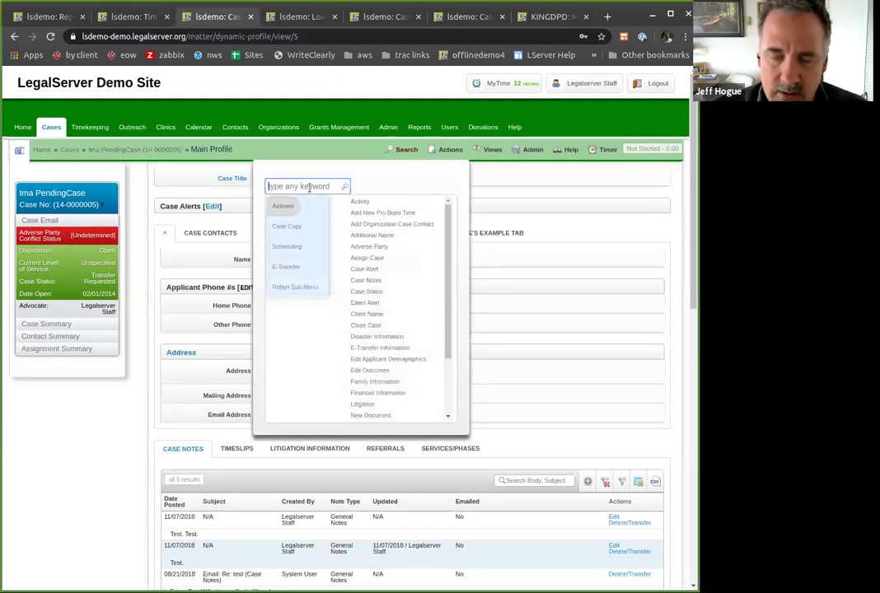
pyautogui.write('time')
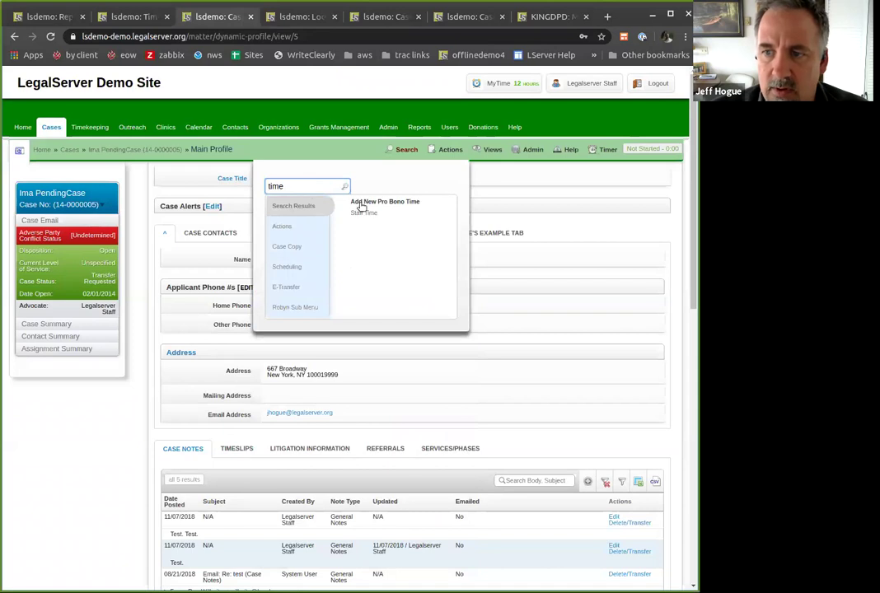
pyautogui.click(360, 214)
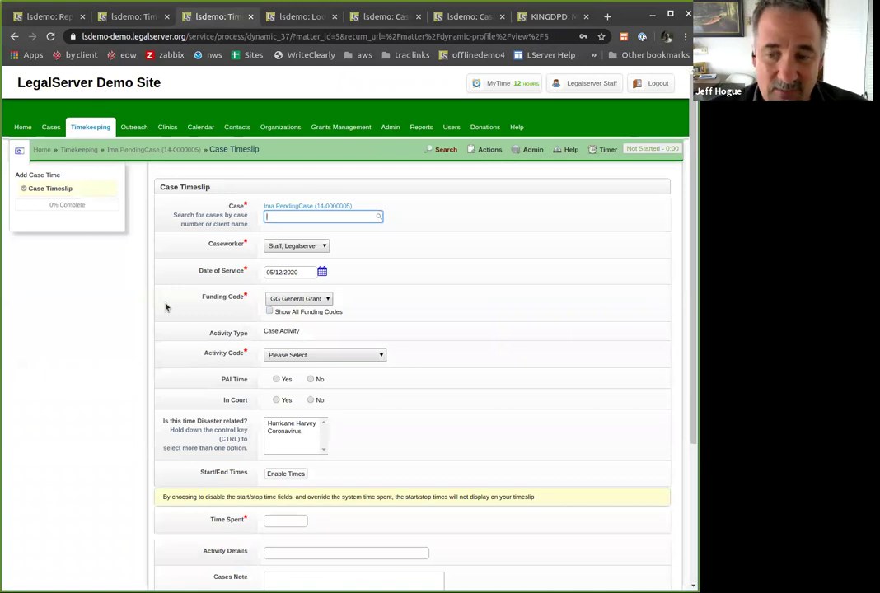
pyautogui.scroll(-2, 165, 305)
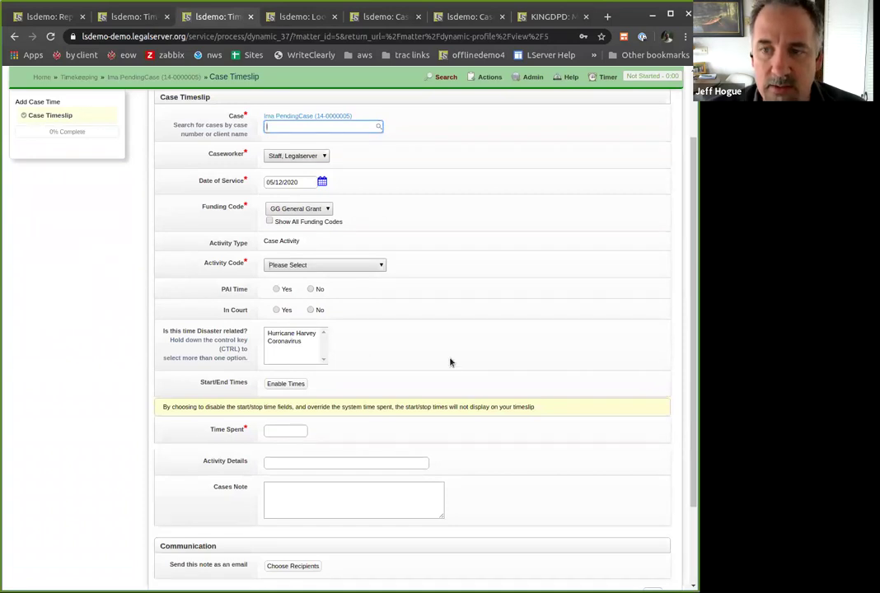
pyautogui.scroll(1, 450, 362)
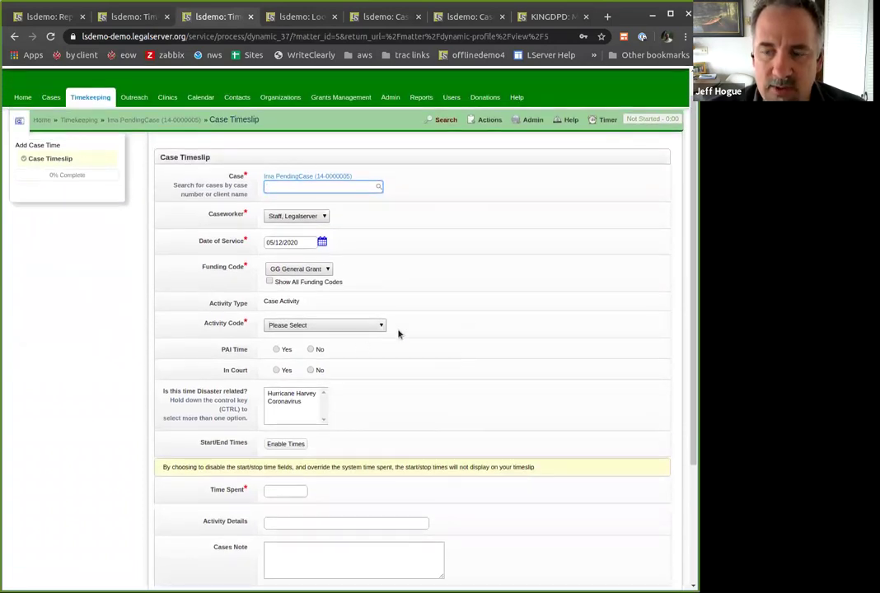
# Open the Case Timeslip form for editing and examine its fields and the element types that can be added.
pyautogui.scroll(-1, 359, 445)
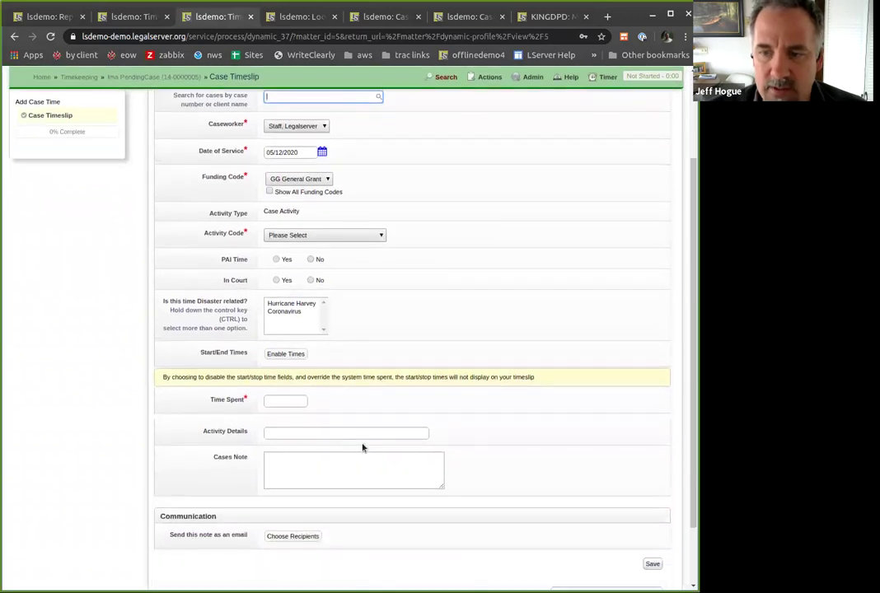
pyautogui.scroll(1, 526, 240)
pyautogui.scroll(1, 527, 189)
pyautogui.moveTo(534, 157)
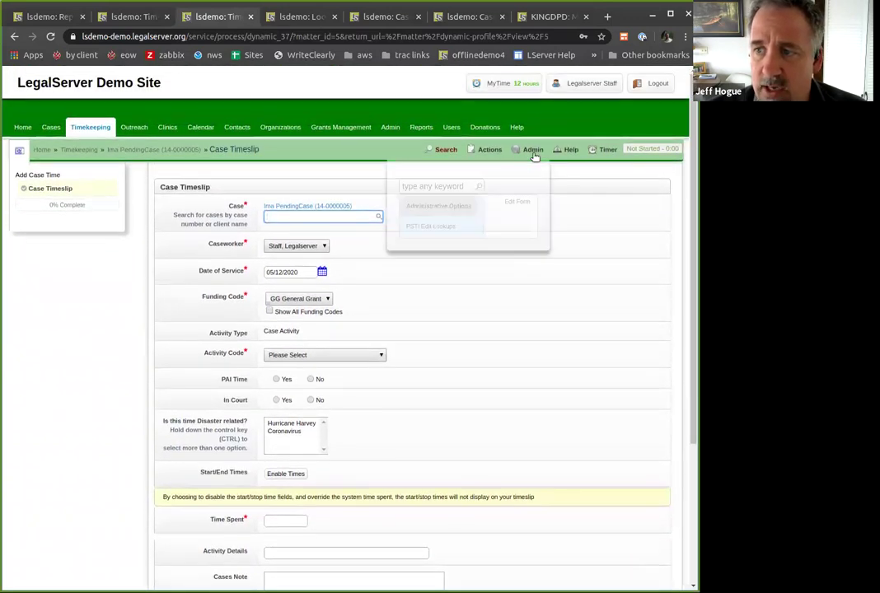
pyautogui.click(519, 202)
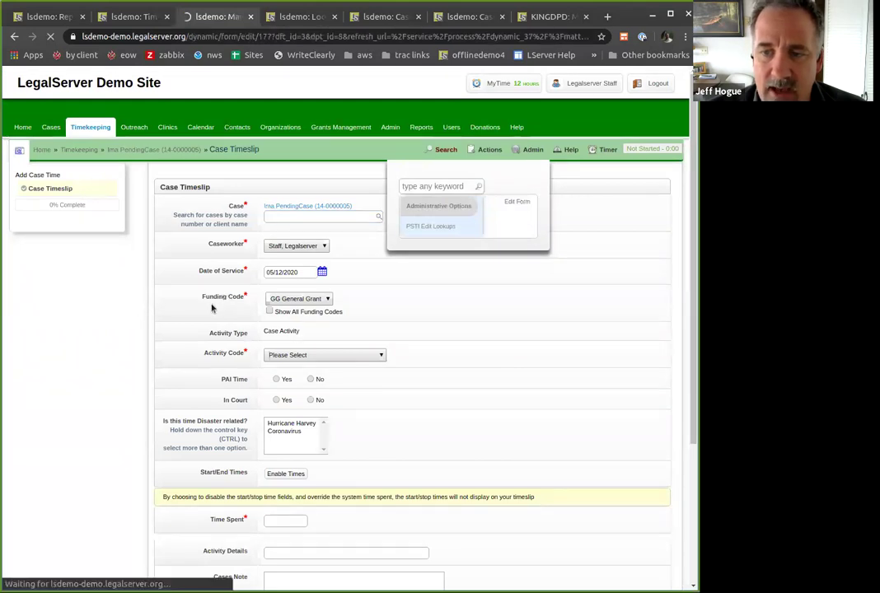
pyautogui.scroll(-4, 301, 392)
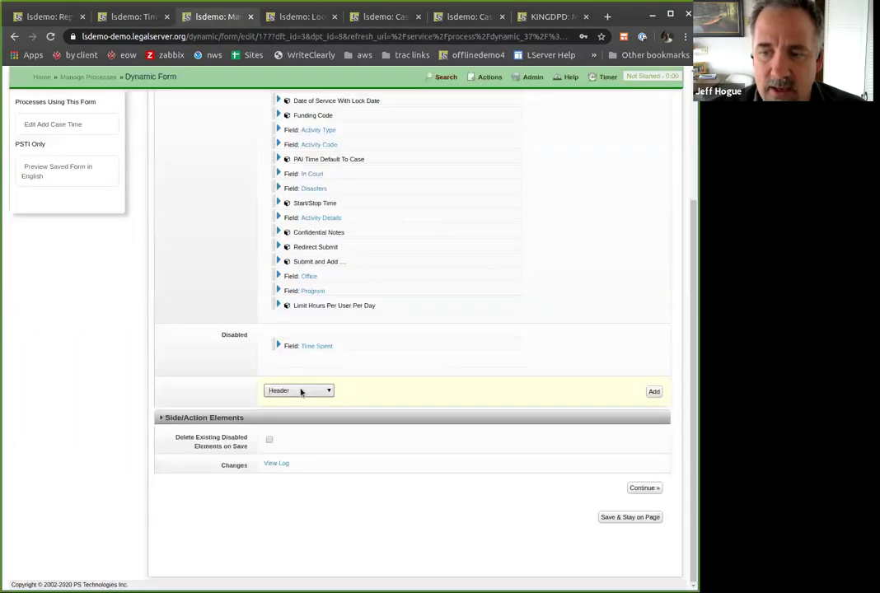
pyautogui.click(301, 392)
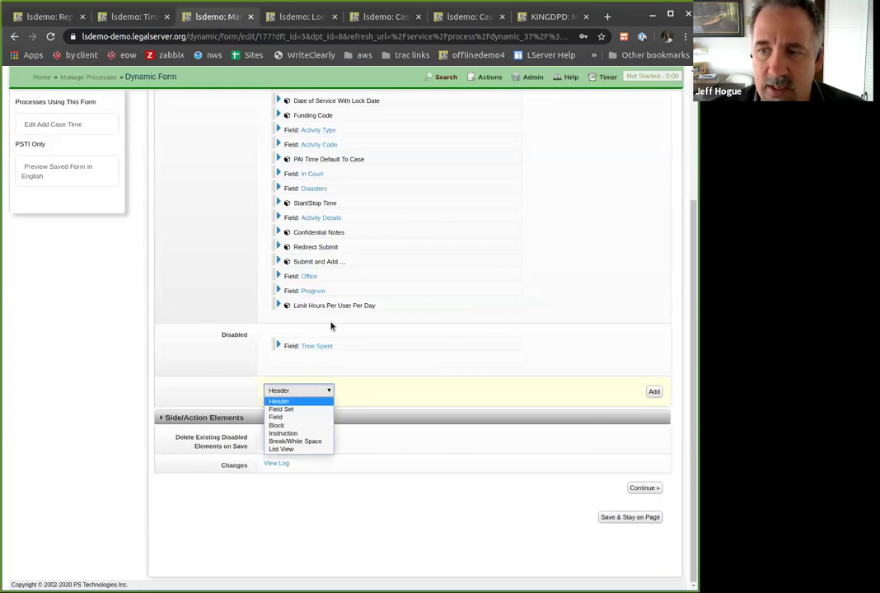
pyautogui.scroll(2, 304, 289)
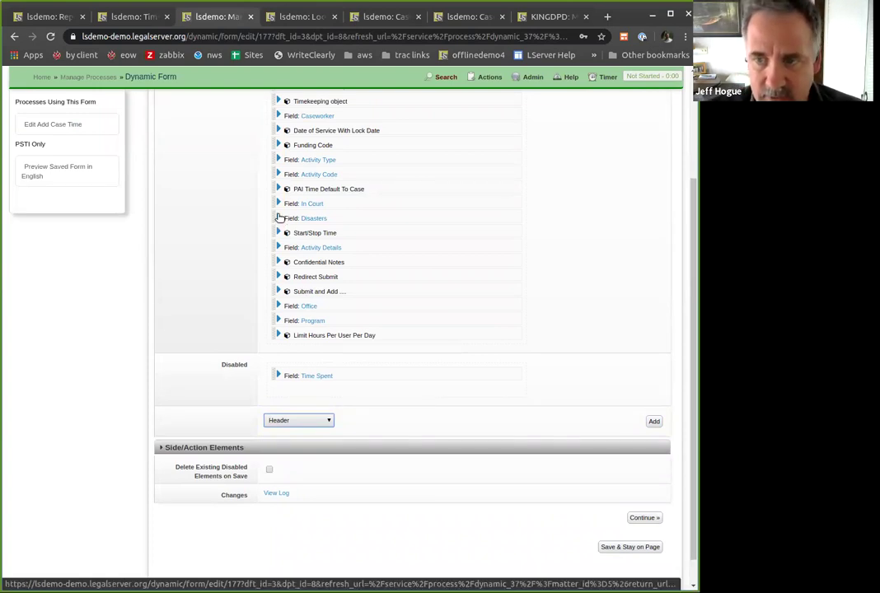
# Expand the Disasters field's settings to review its options, and save the form to return to the timeslip.
pyautogui.click(279, 217)
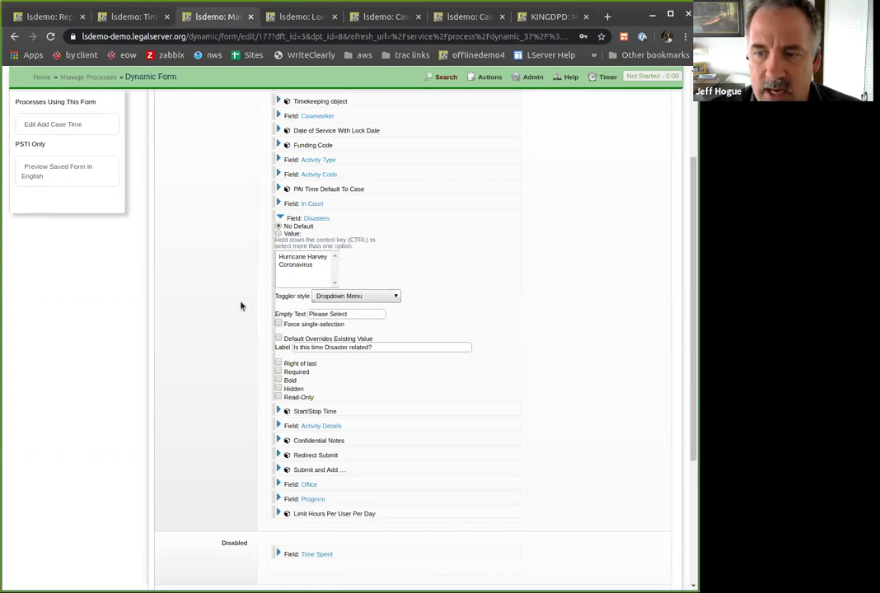
pyautogui.scroll(-3, 242, 306)
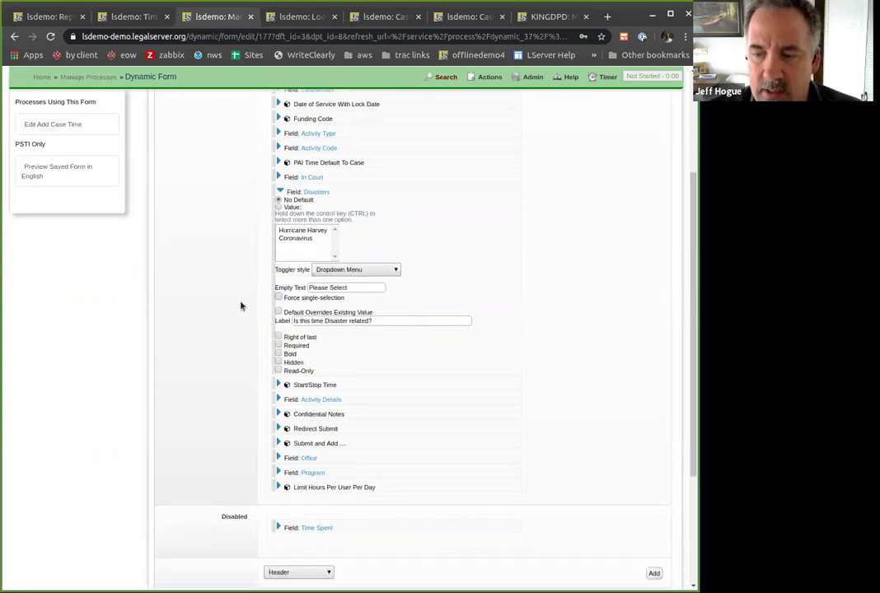
pyautogui.scroll(-2, 387, 458)
pyautogui.press('Return')
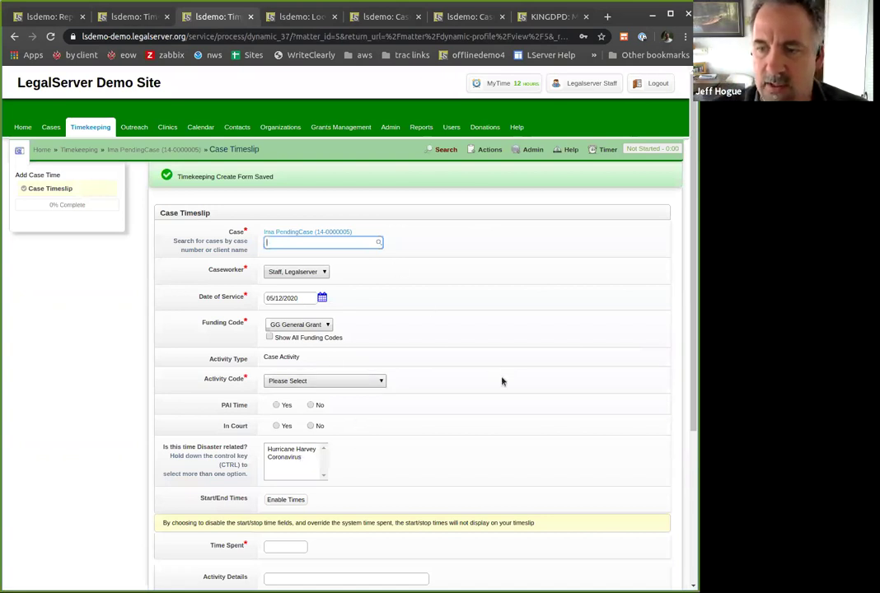
# Save the timeslip with activity code 2a Review Document, Coronavirus as the related disaster and 1.00 hour of time spent.
pyautogui.scroll(-4, 346, 283)
pyautogui.click(346, 202)
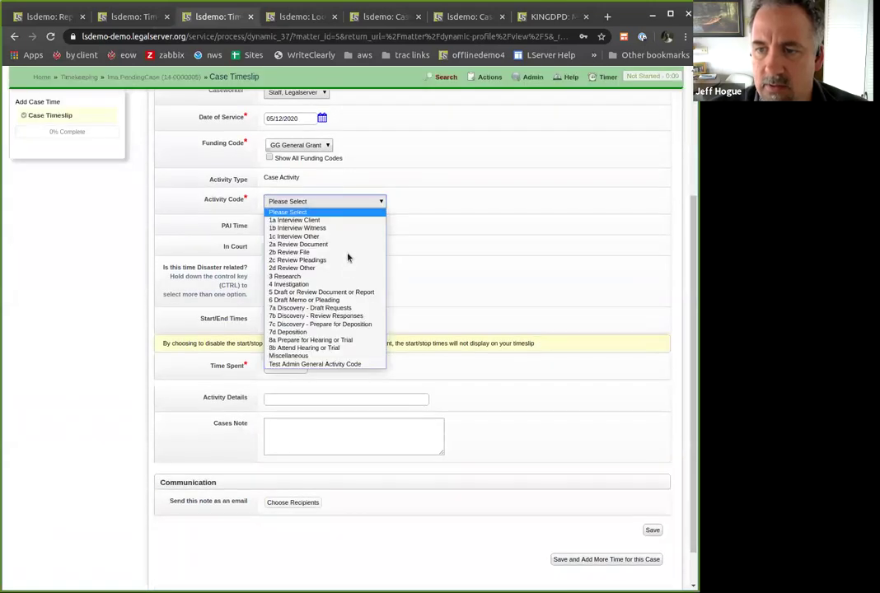
pyautogui.click(347, 246)
pyautogui.scroll(-1, 407, 343)
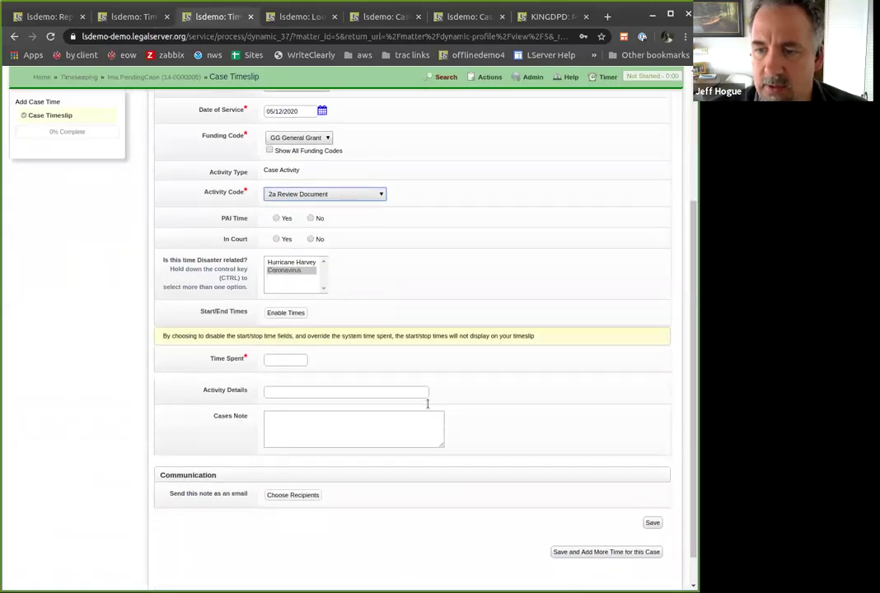
pyautogui.click(278, 326)
pyautogui.click(280, 346)
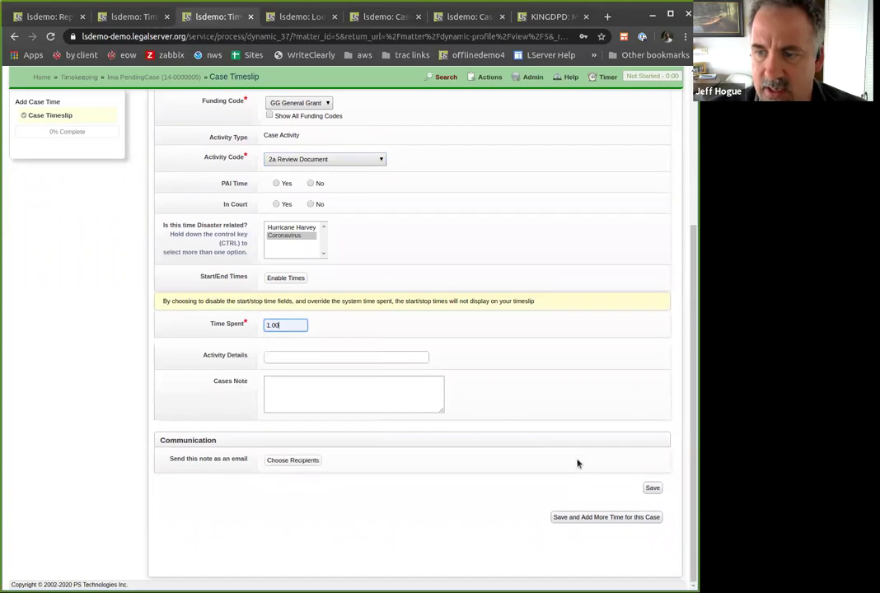
pyautogui.click(651, 489)
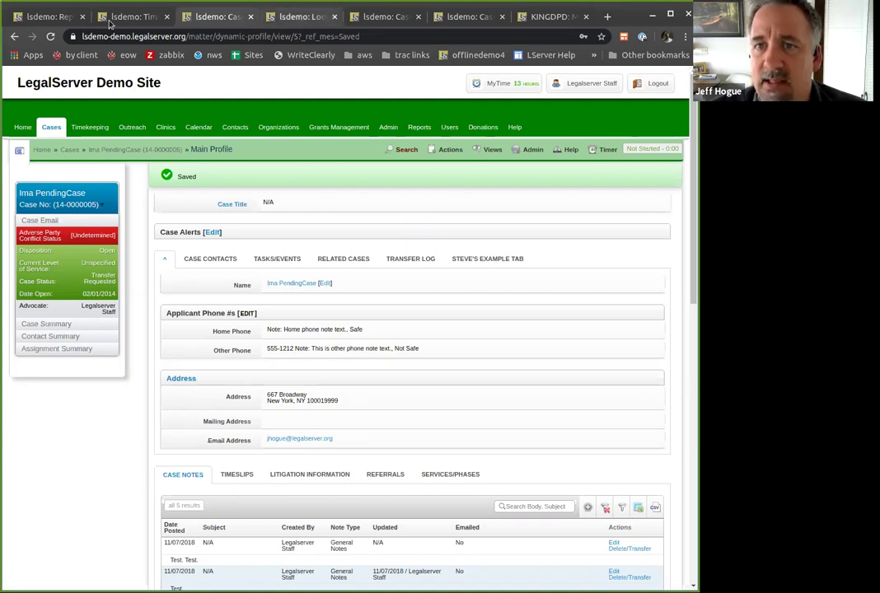
# Switch to the browser tab holding the Disaster Time Report and refresh its results.
pyautogui.click(302, 18)
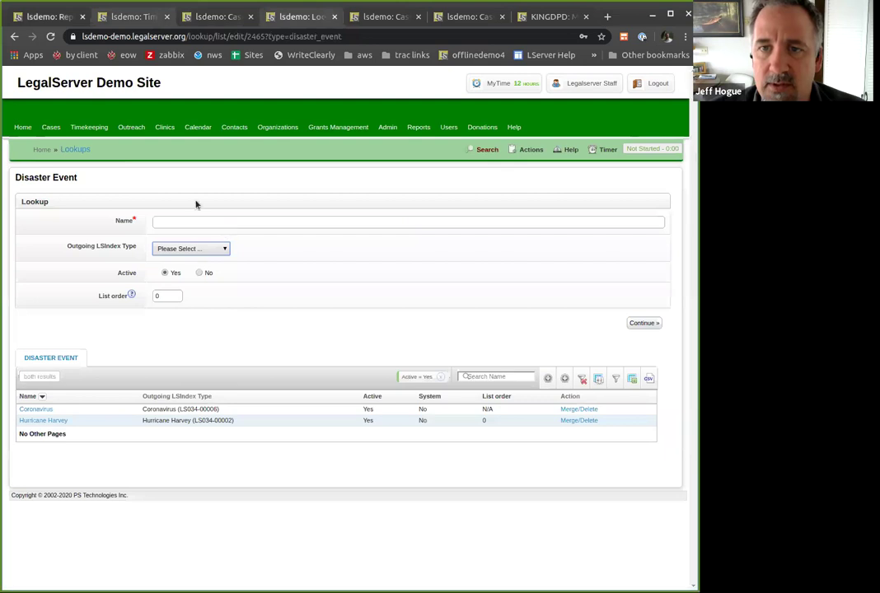
pyautogui.hotkey('ctrl', '1')
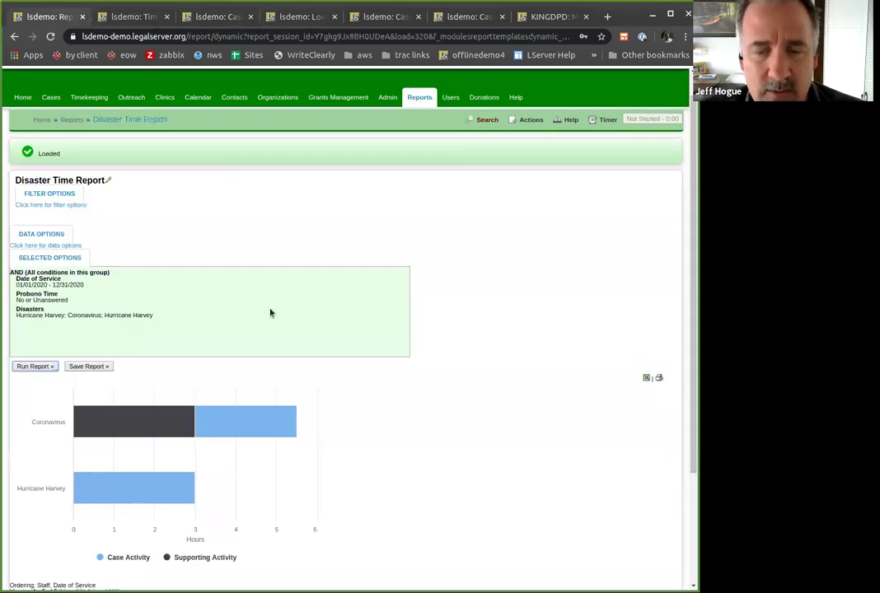
pyautogui.press('F5')
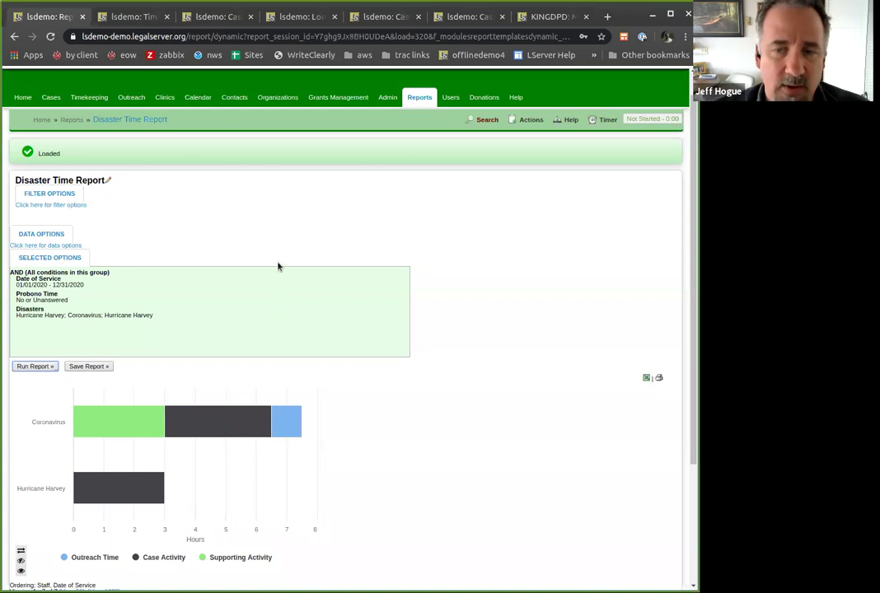
# Examine the Disaster Time Report's hours chart by activity type, its selected filters and the timeslips listed below.
pyautogui.scroll(-2, 277, 266)
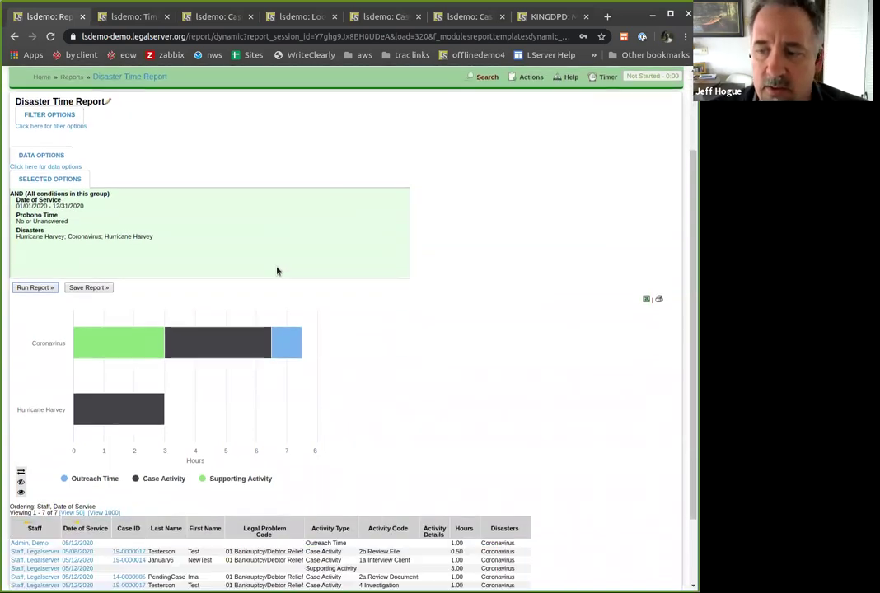
pyautogui.scroll(-2, 276, 271)
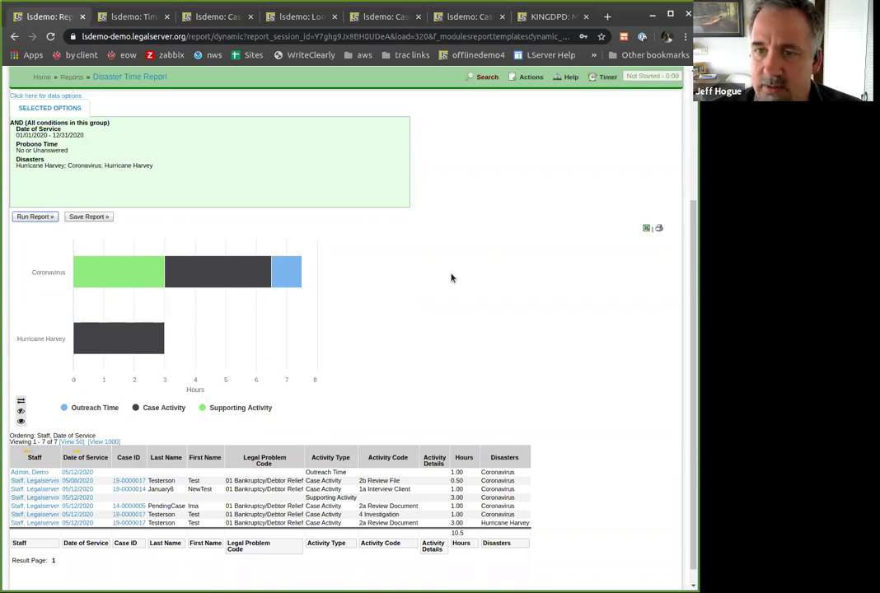
pyautogui.scroll(3, 451, 277)
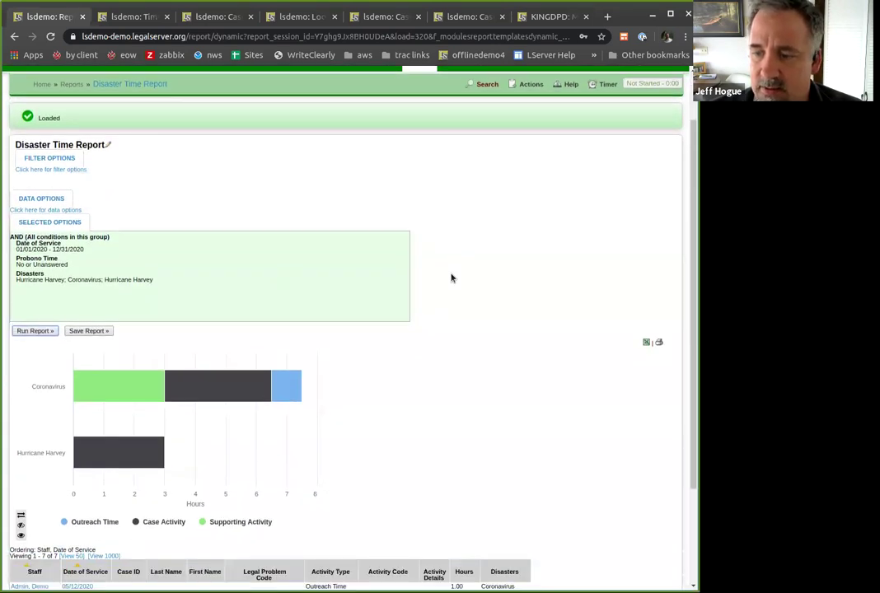
pyautogui.scroll(-2, 451, 278)
pyautogui.scroll(-1, 451, 277)
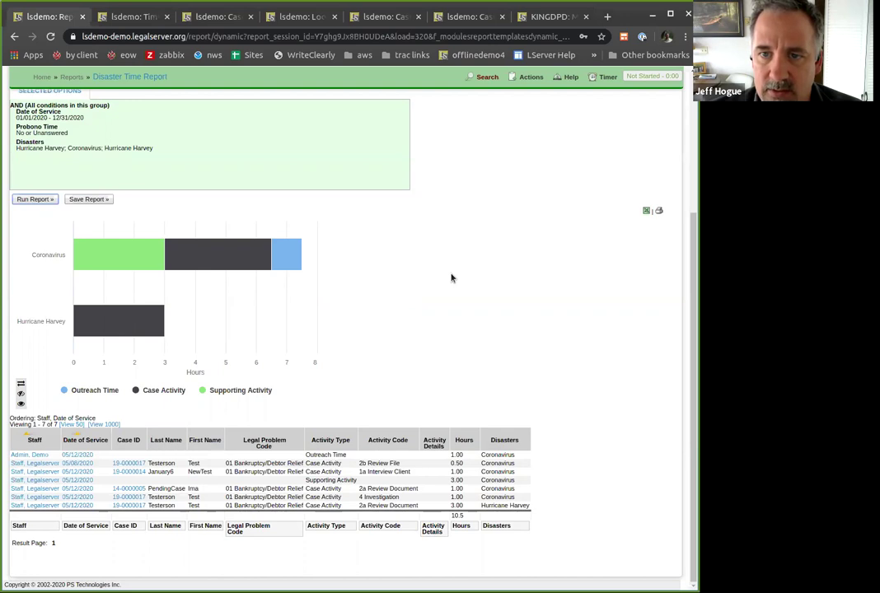
pyautogui.scroll(3, 451, 278)
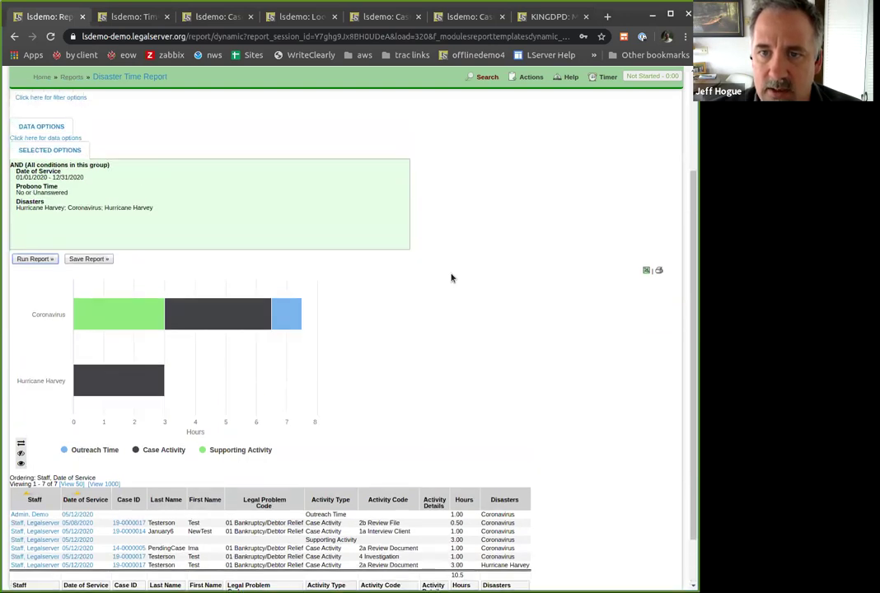
pyautogui.scroll(-1, 451, 278)
pyautogui.scroll(-1, 452, 278)
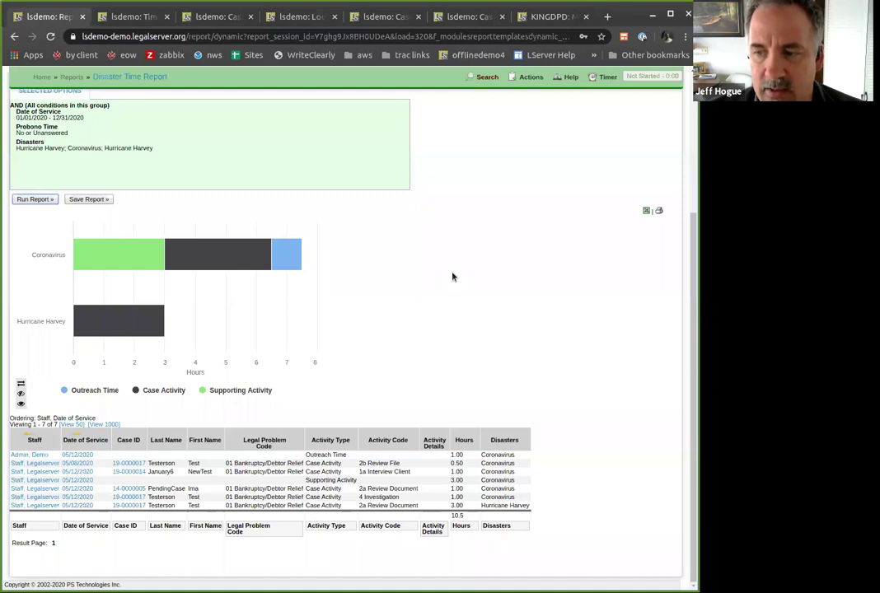
pyautogui.scroll(3, 452, 277)
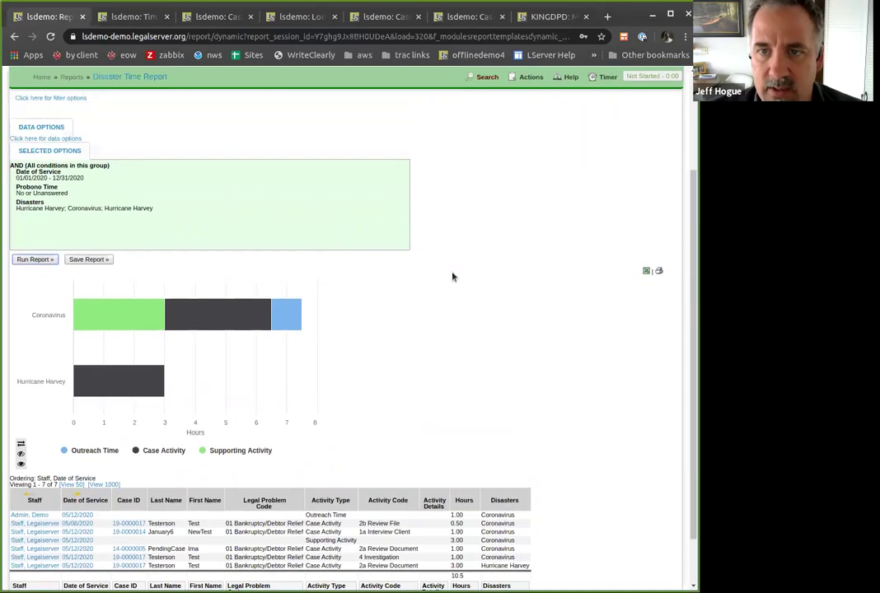
pyautogui.scroll(2, 453, 276)
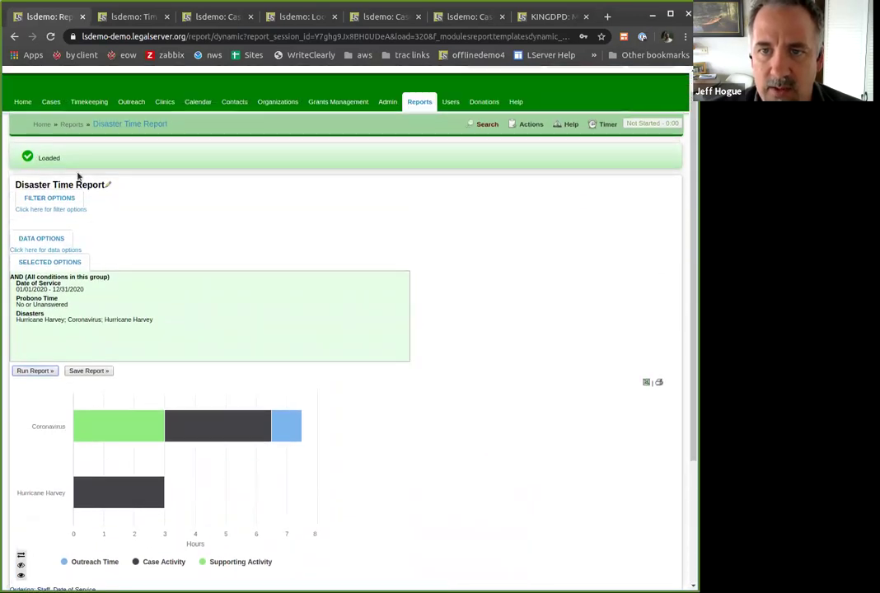
# Open the Time on all Cases Related to Disasters report from the reports list and run it.
pyautogui.click(72, 149)
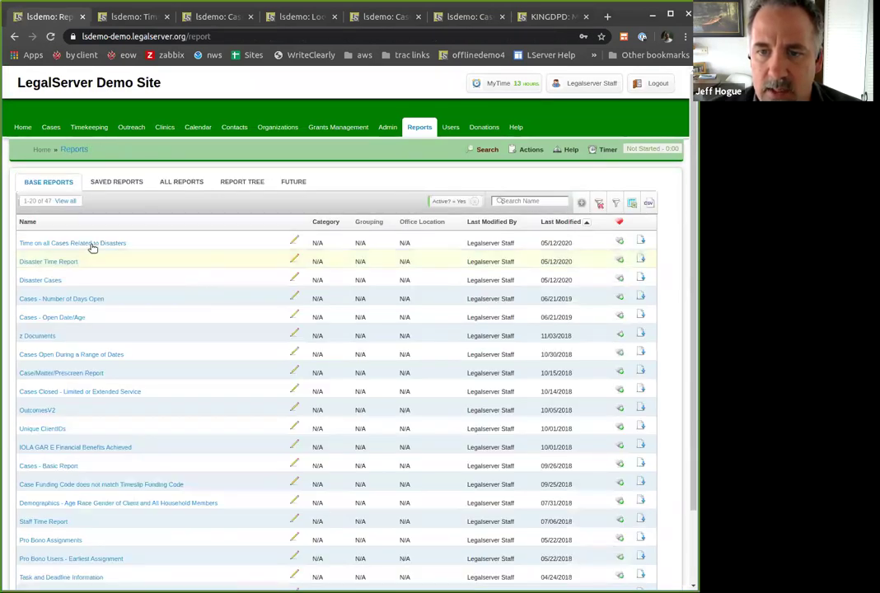
pyautogui.click(93, 244)
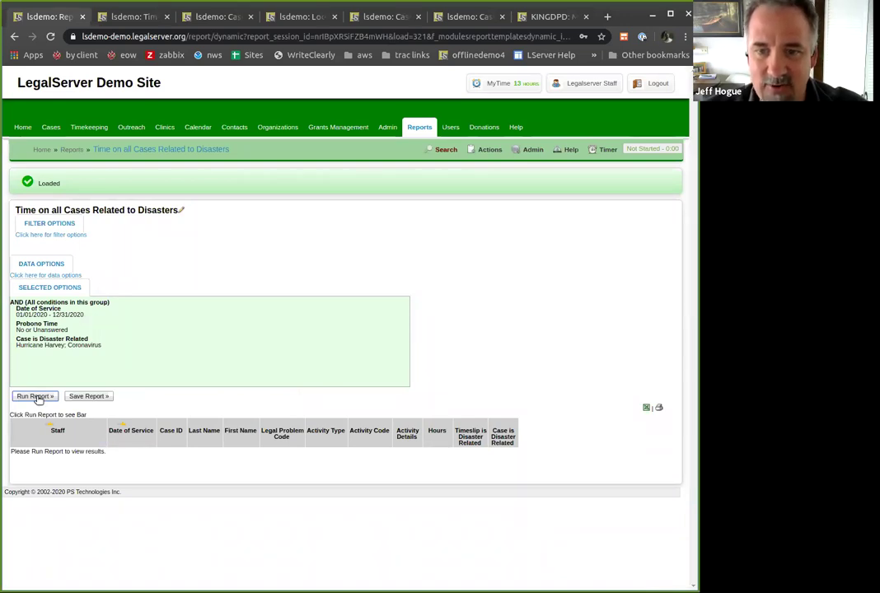
pyautogui.click(36, 397)
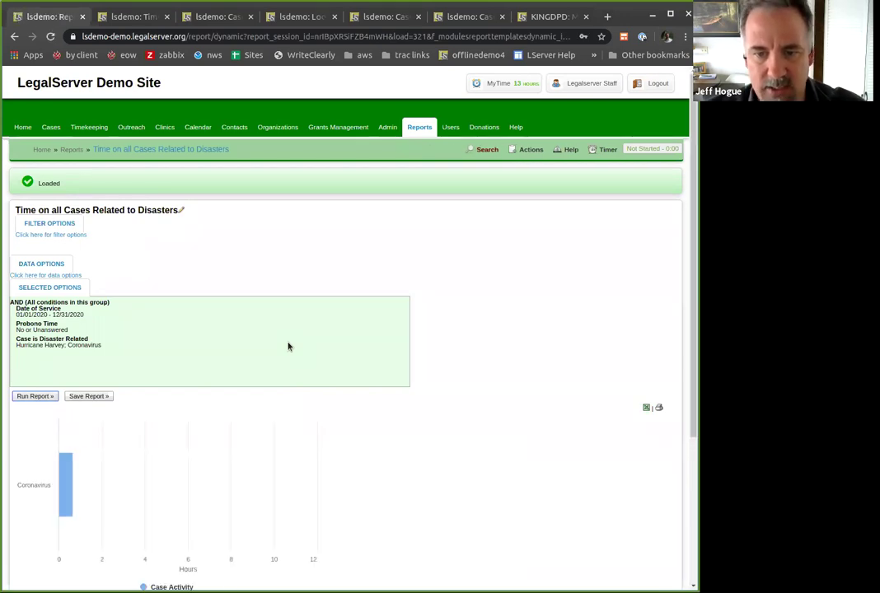
# Examine the case time chart and compare the timeslip and case disaster columns in the report's results.
pyautogui.scroll(-1, 507, 336)
pyautogui.scroll(-3, 509, 337)
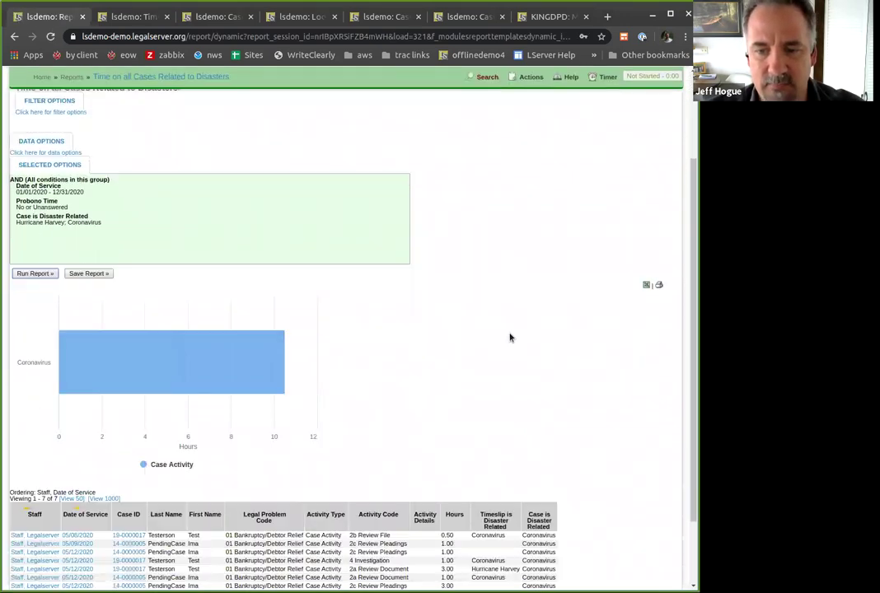
pyautogui.scroll(-1, 509, 337)
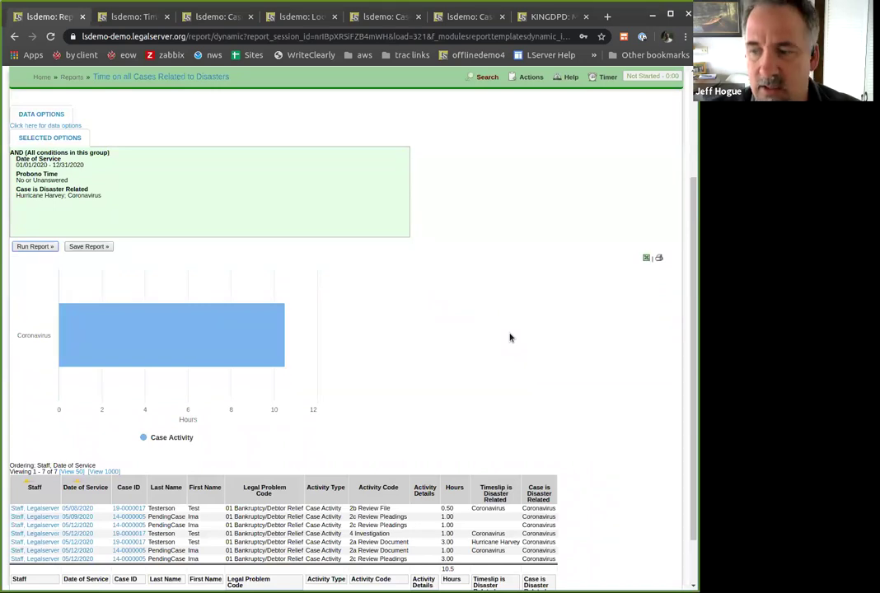
pyautogui.scroll(3, 509, 337)
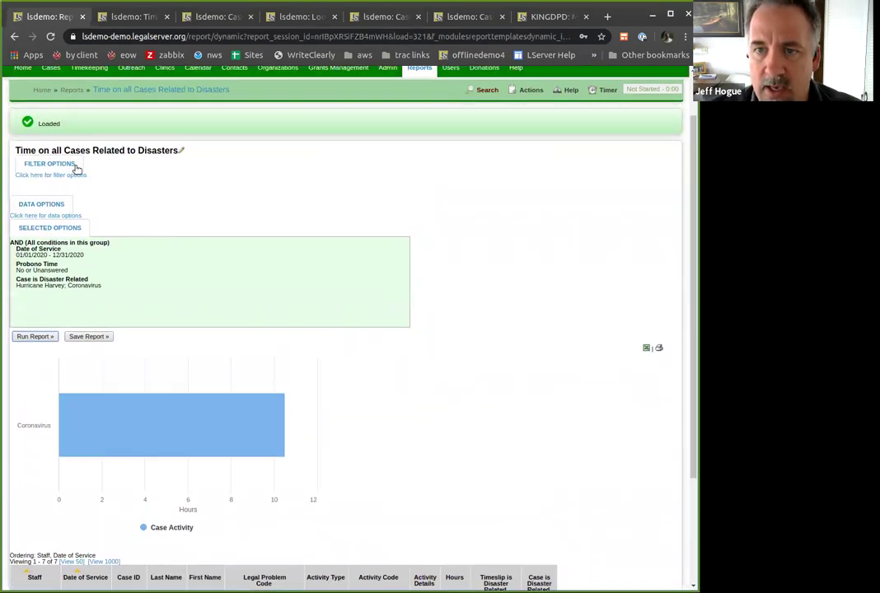
pyautogui.scroll(-5, 399, 276)
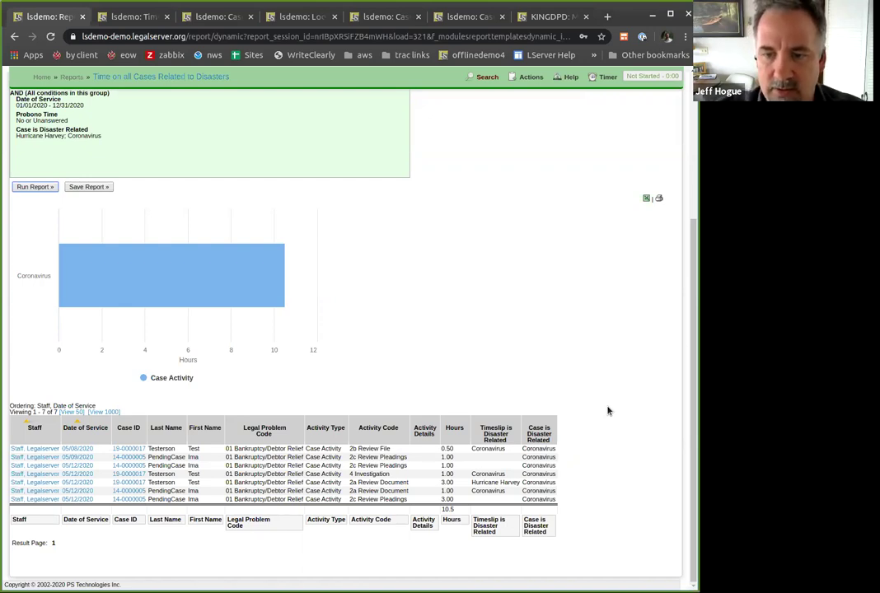
pyautogui.scroll(2, 448, 380)
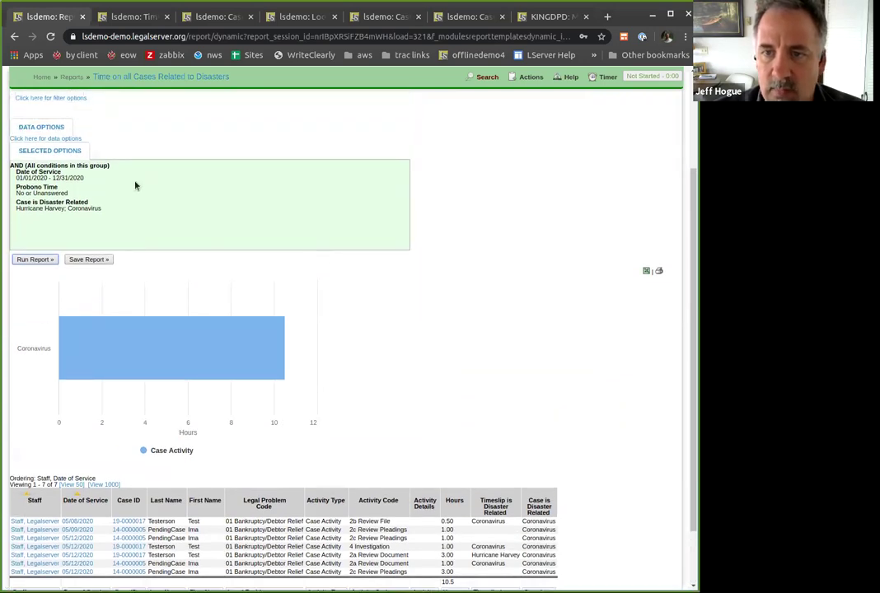
# Open the Disaster Cases report from the reports list and display the options of its Disasters filter.
pyautogui.scroll(2, 129, 156)
pyautogui.click(73, 151)
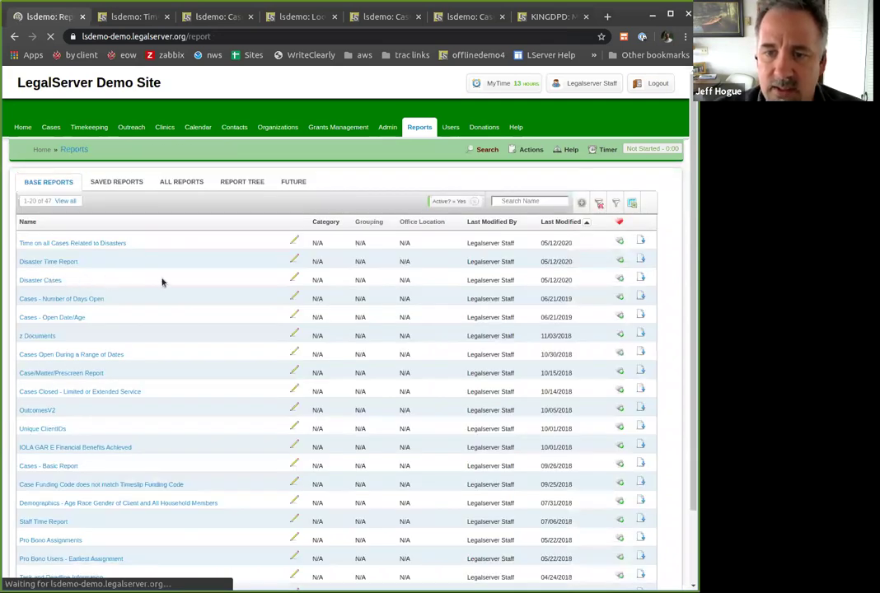
pyautogui.click(164, 280)
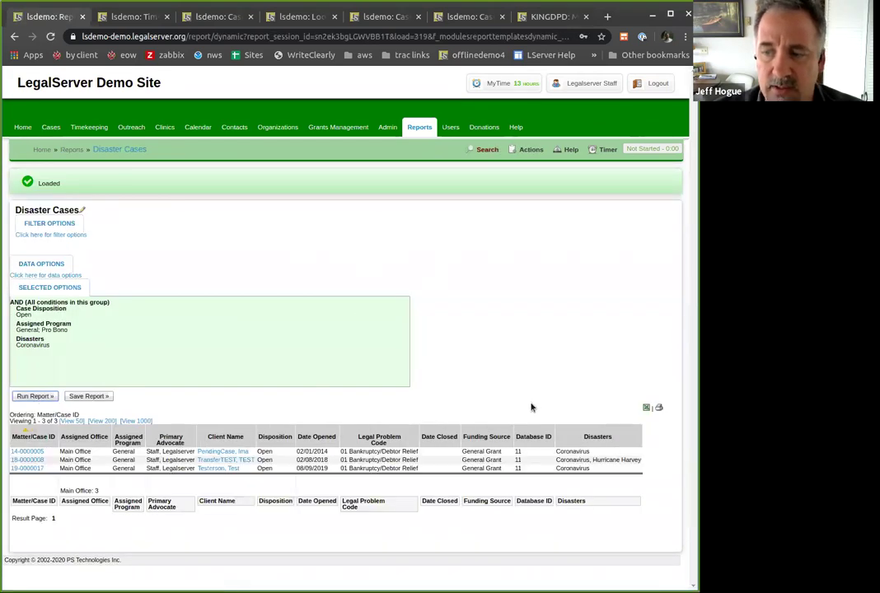
pyautogui.click(59, 236)
pyautogui.click(33, 329)
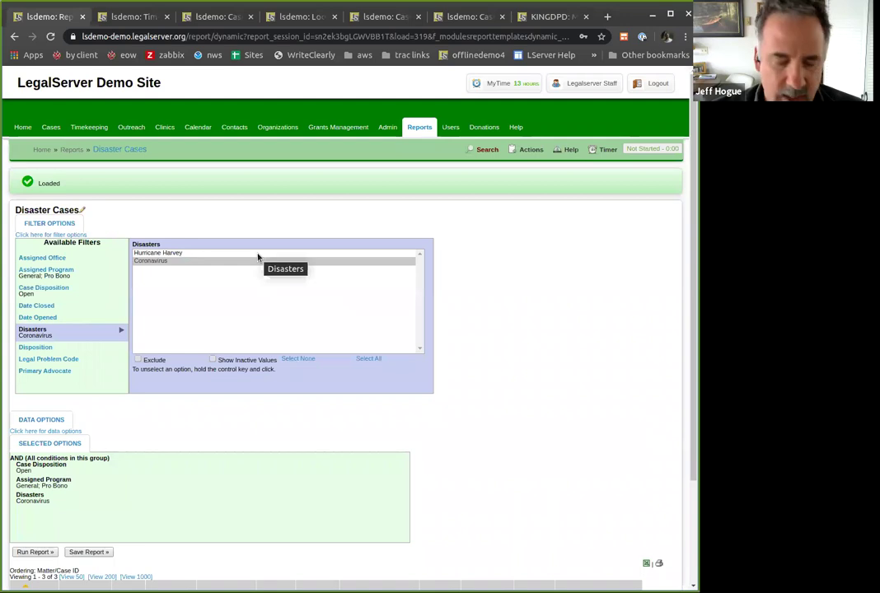
# Add Hurricane Harvey to Coronavirus in the Disaster Cases report's Disasters filter and rerun the report.
pyautogui.keyDown('ctrl'); pyautogui.click(257, 253); pyautogui.keyUp('ctrl')
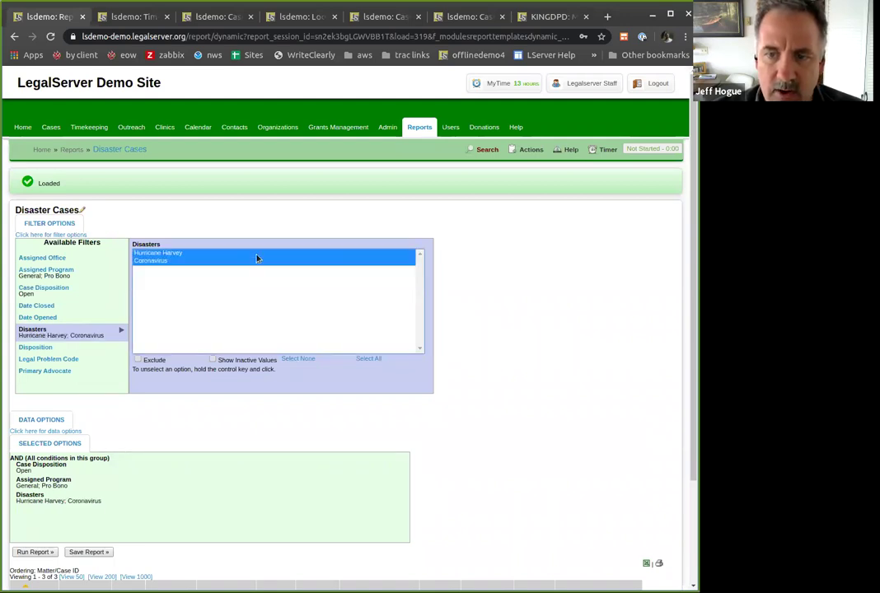
pyautogui.scroll(-1, 498, 328)
pyautogui.scroll(-1, 216, 316)
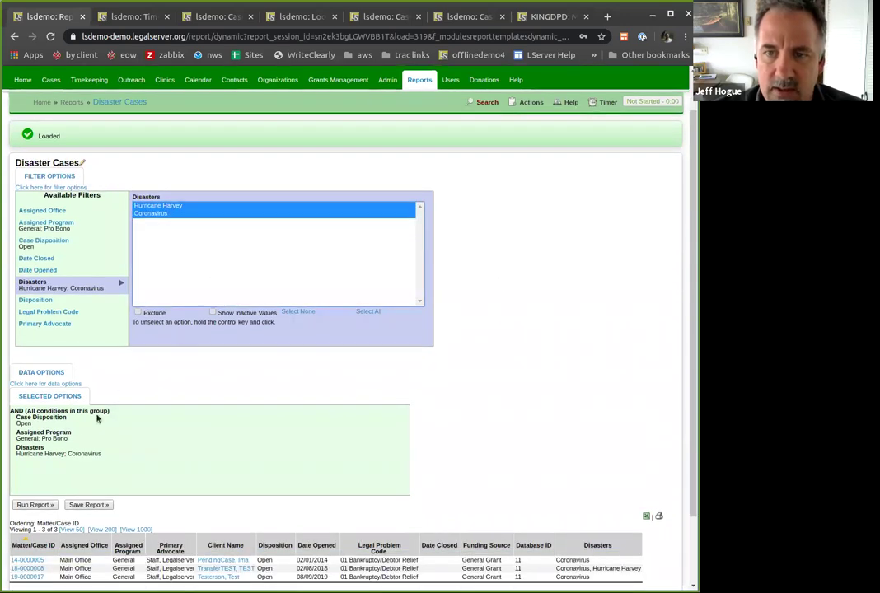
pyautogui.scroll(-2, 41, 443)
pyautogui.click(32, 431)
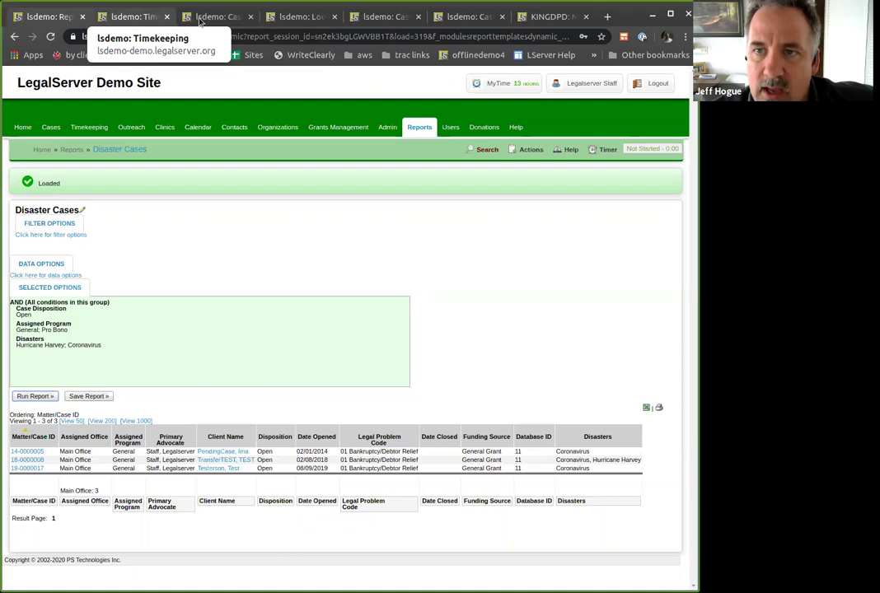
# Switch to the open case profile and examine its available case actions, contact details and case notes.
pyautogui.click(132, 17)
pyautogui.click(202, 18)
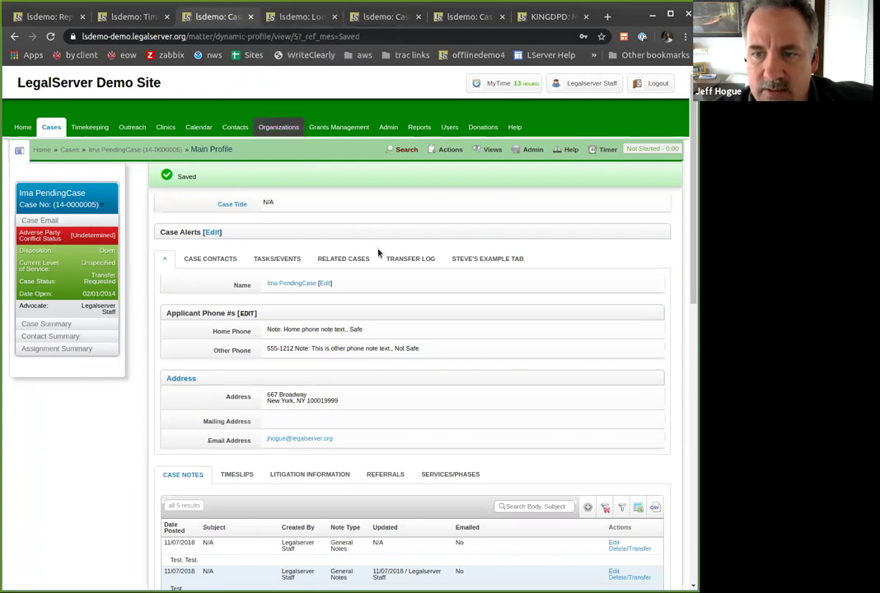
pyautogui.click(446, 149)
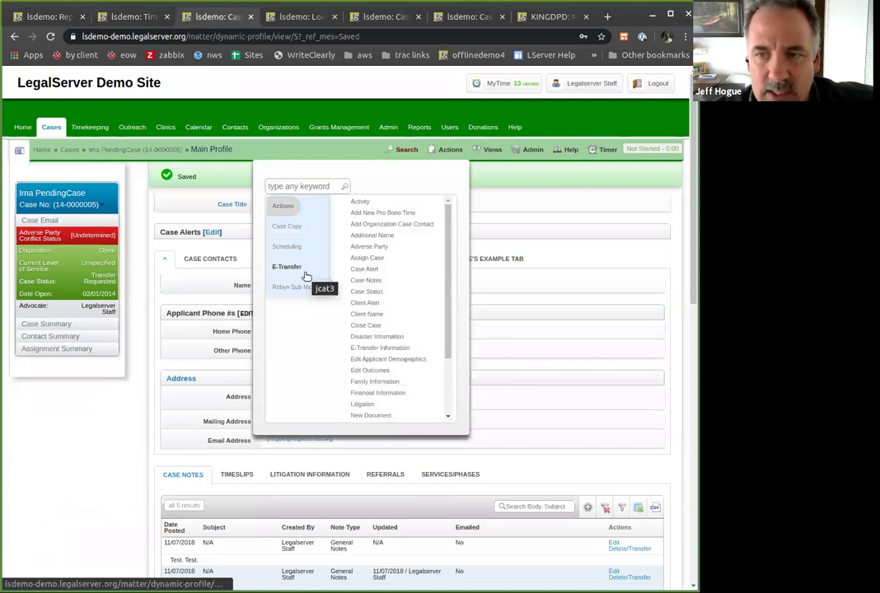
pyautogui.click(235, 175)
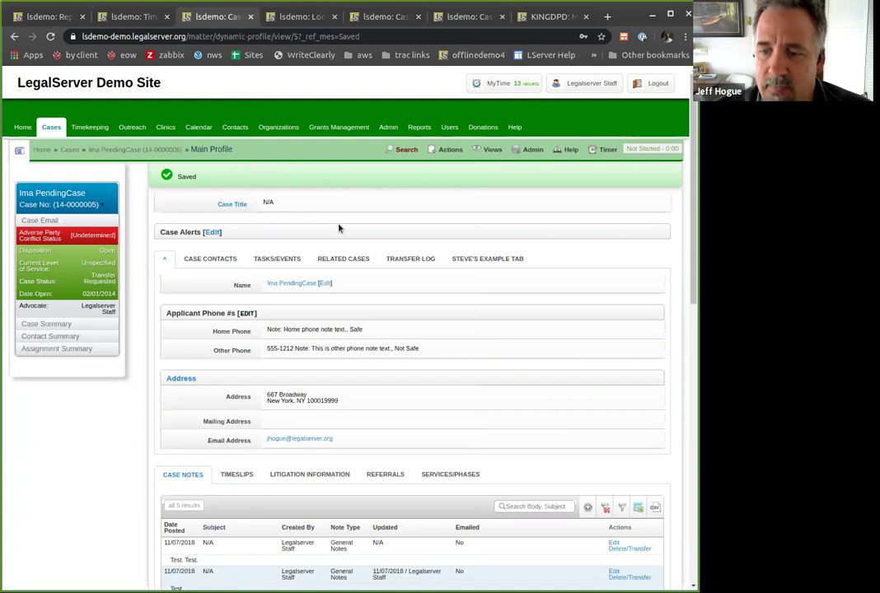
pyautogui.scroll(-5, 338, 229)
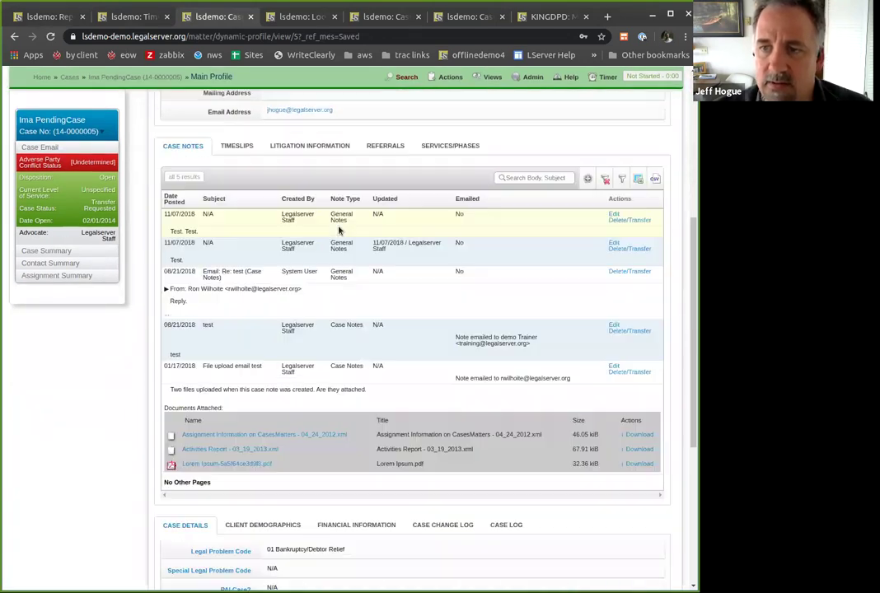
pyautogui.scroll(3, 338, 231)
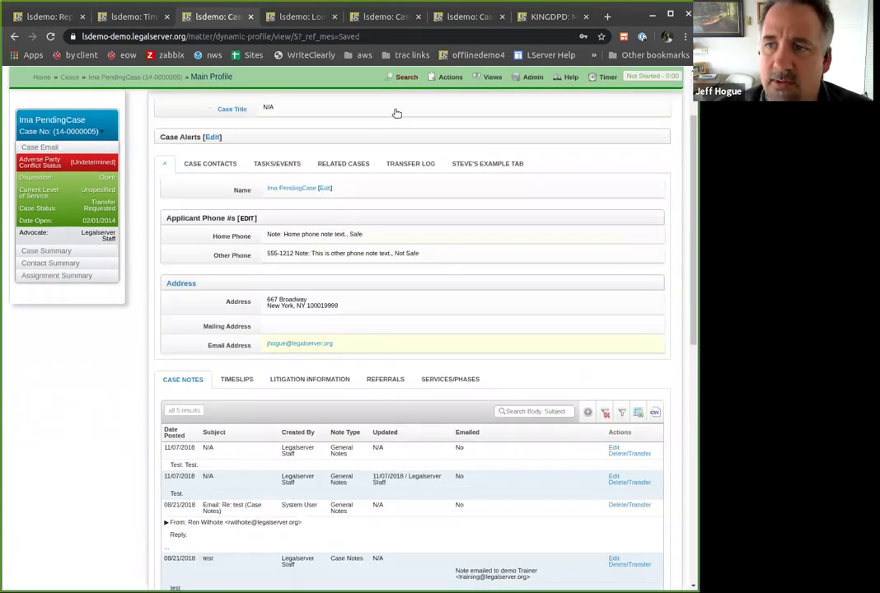
# Open the site administration in a new browser tab, search its options for "look" and open Lookups.
pyautogui.scroll(1, 397, 113)
pyautogui.rightClick(387, 97)
pyautogui.click(429, 103)
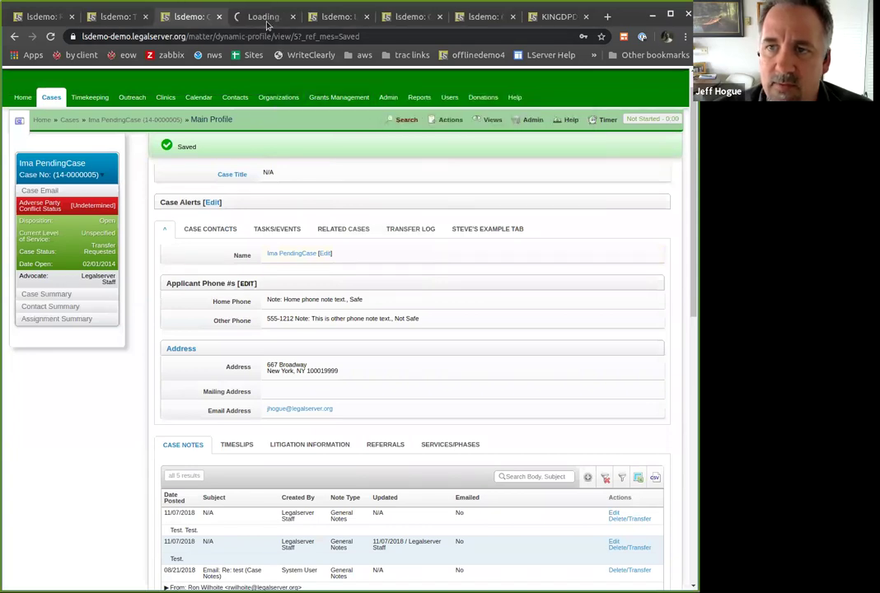
pyautogui.click(267, 26)
pyautogui.write('look')
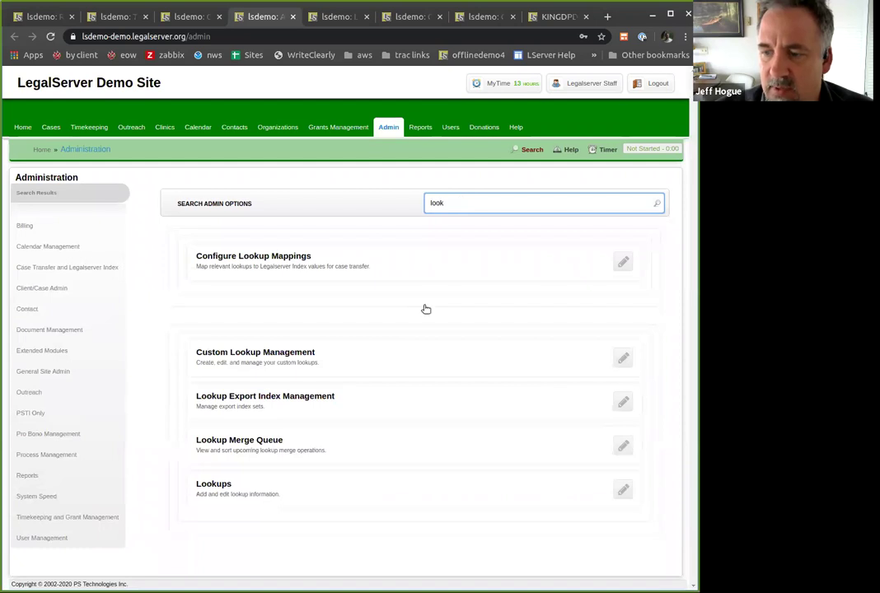
pyautogui.click(445, 498)
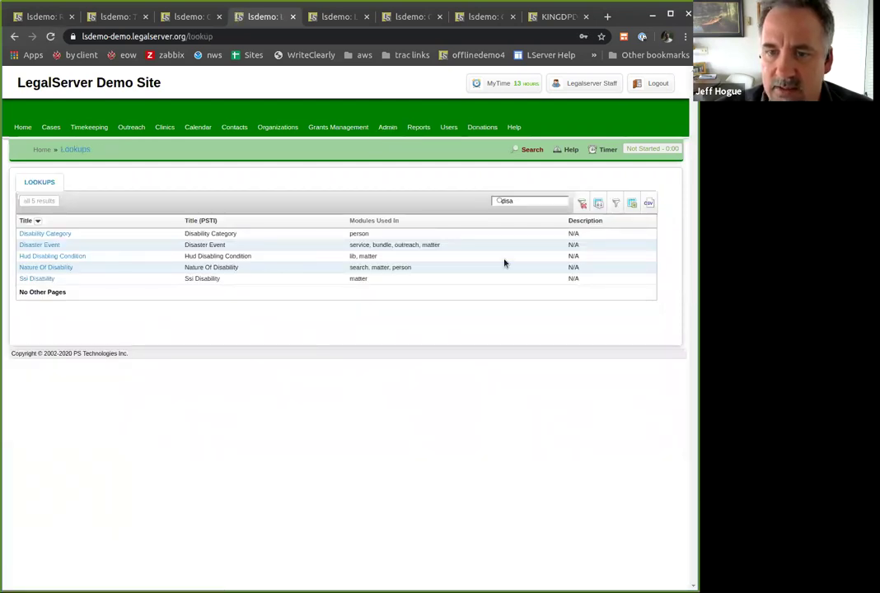
# Clear the existing lookup filter and search the lookups for "also".
pyautogui.click(581, 204)
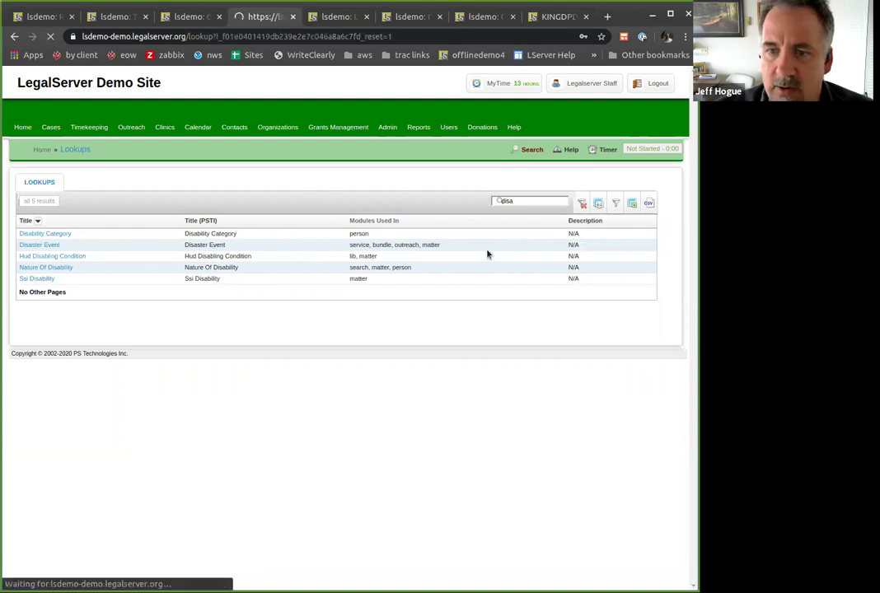
pyautogui.click(528, 201)
pyautogui.write('also')
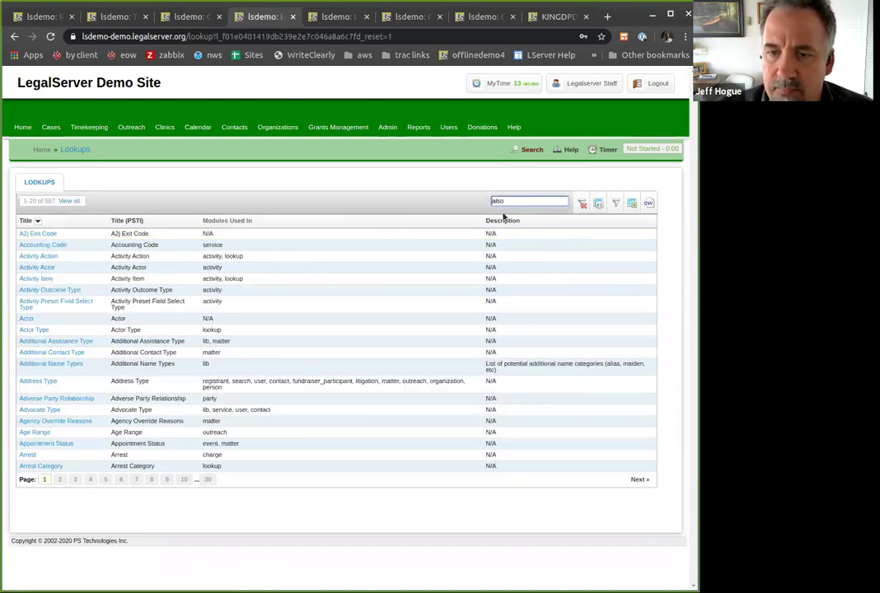
pyautogui.press('Return')
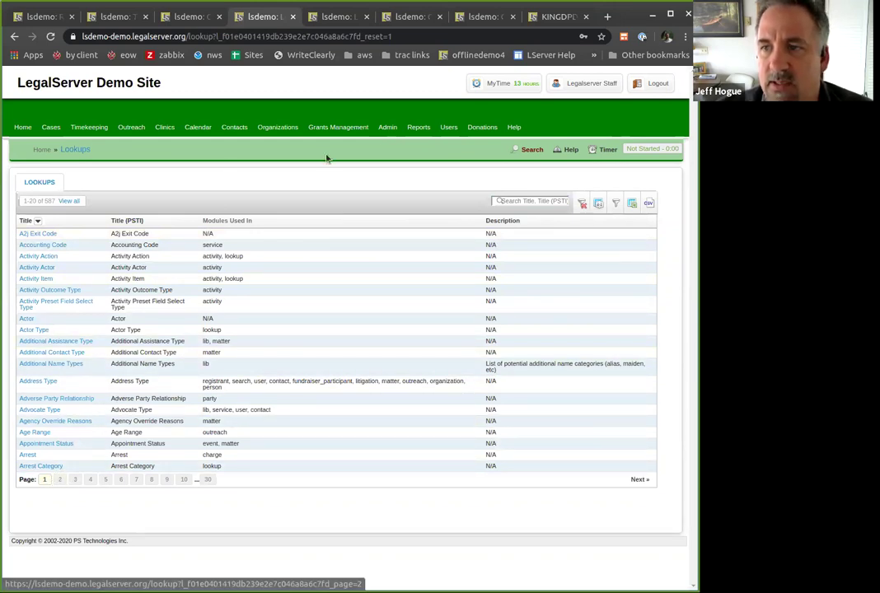
# Return to the site administration and search its options for "custo".
pyautogui.click(387, 132)
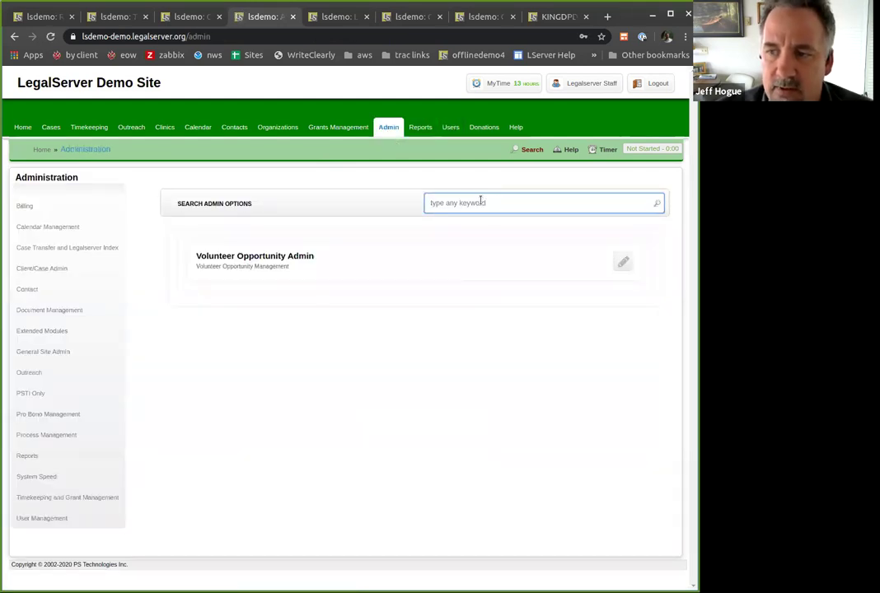
pyautogui.write('cu')
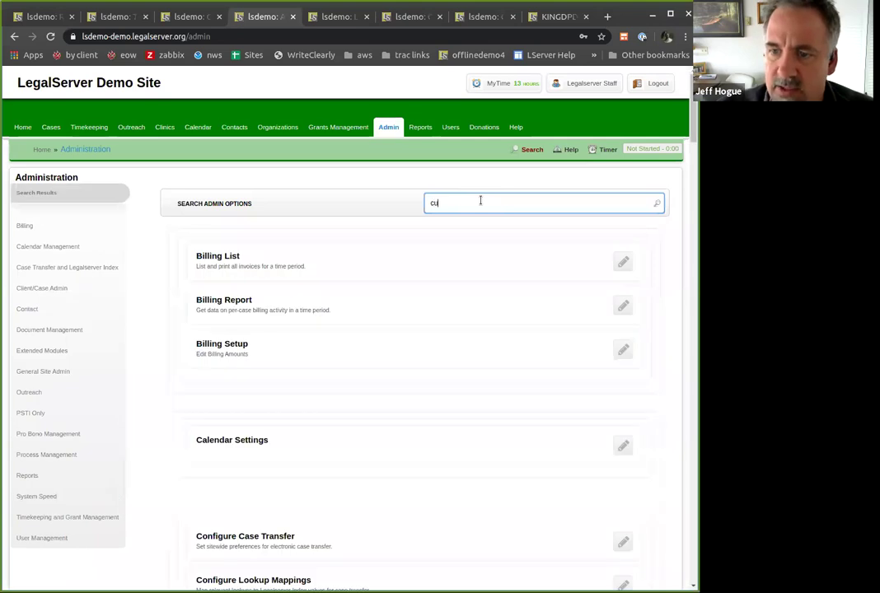
pyautogui.write('sto')
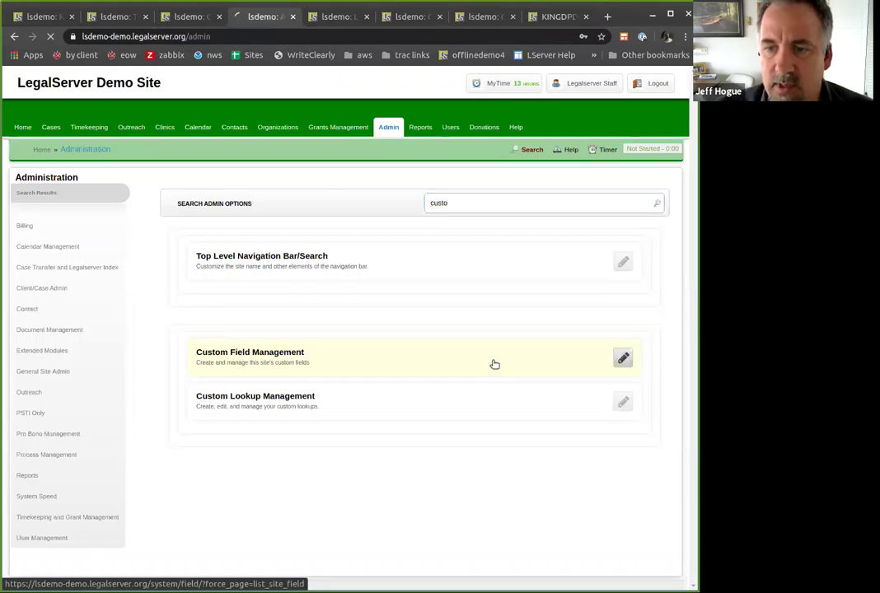
# Open Custom Field Management, view the Also Report To field's settings and open its custom lookup values.
pyautogui.click(492, 364)
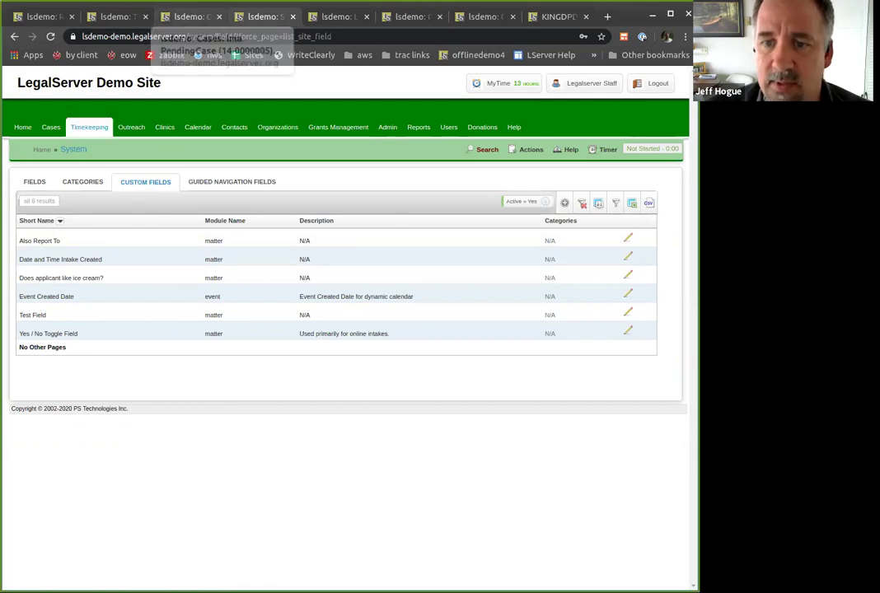
pyautogui.click(628, 238)
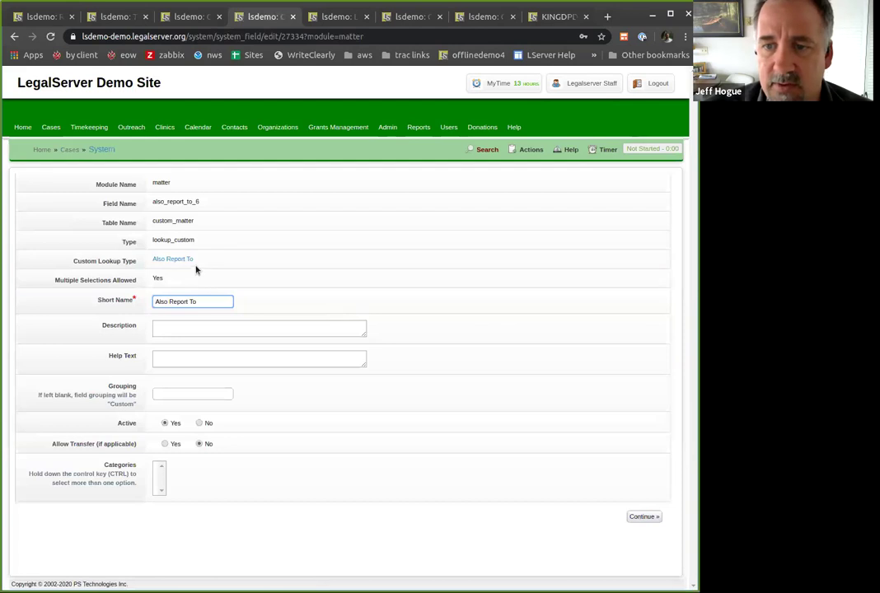
pyautogui.click(182, 261)
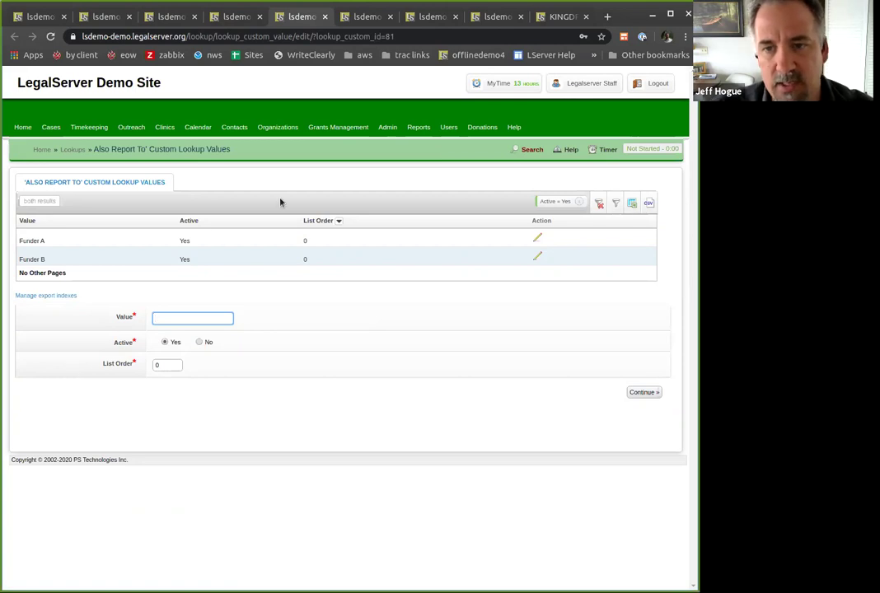
# Return to the case profile, search its actions for "dis" and open the Disaster Information form.
pyautogui.click(52, 128)
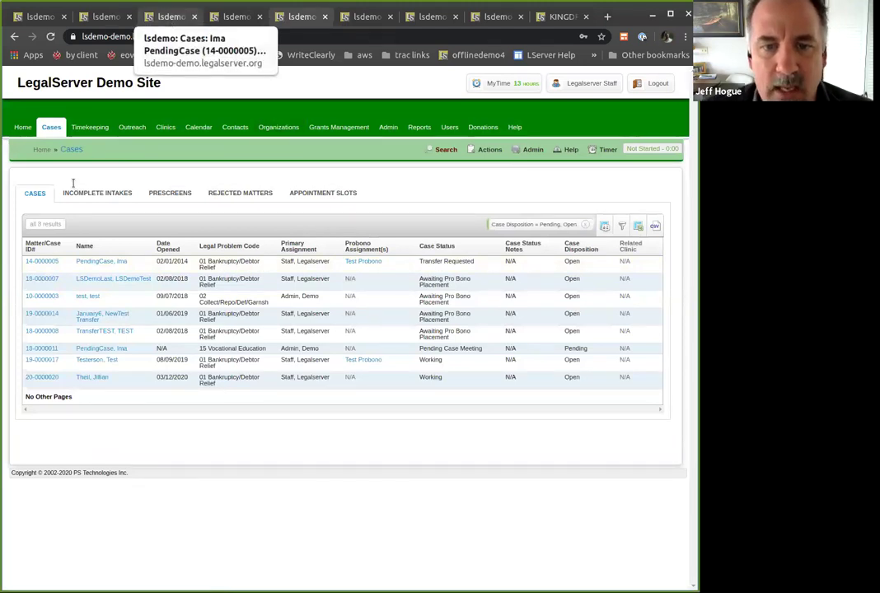
pyautogui.click(173, 17)
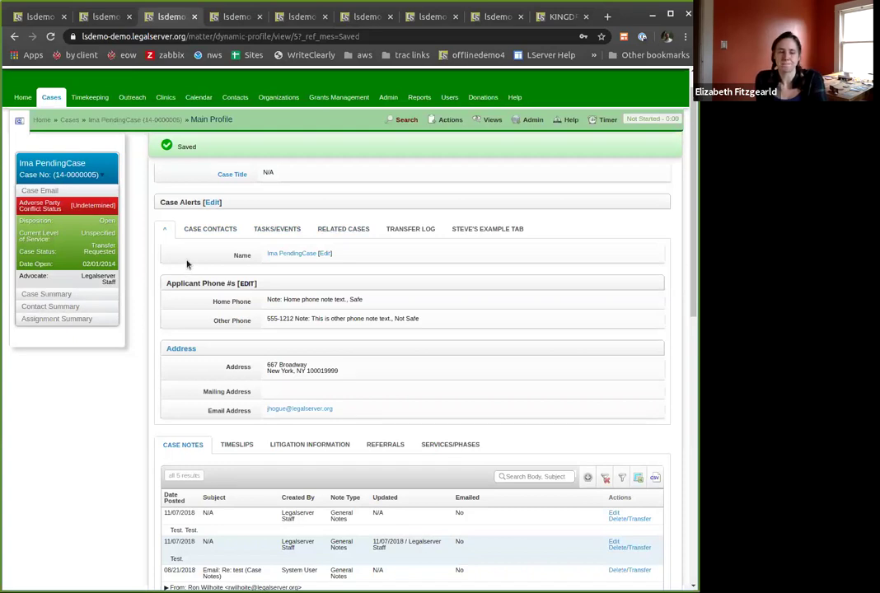
pyautogui.scroll(1, 280, 247)
pyautogui.click(451, 149)
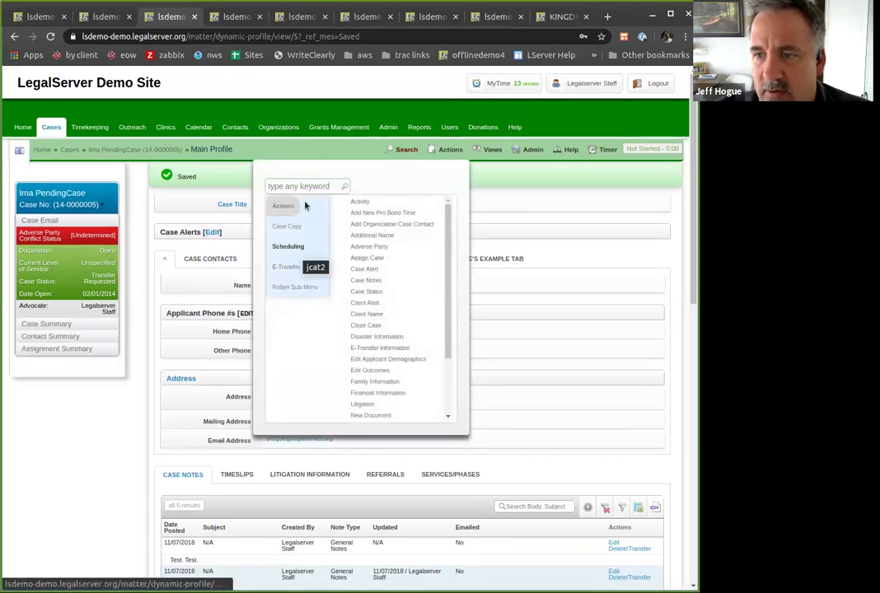
pyautogui.click(305, 186)
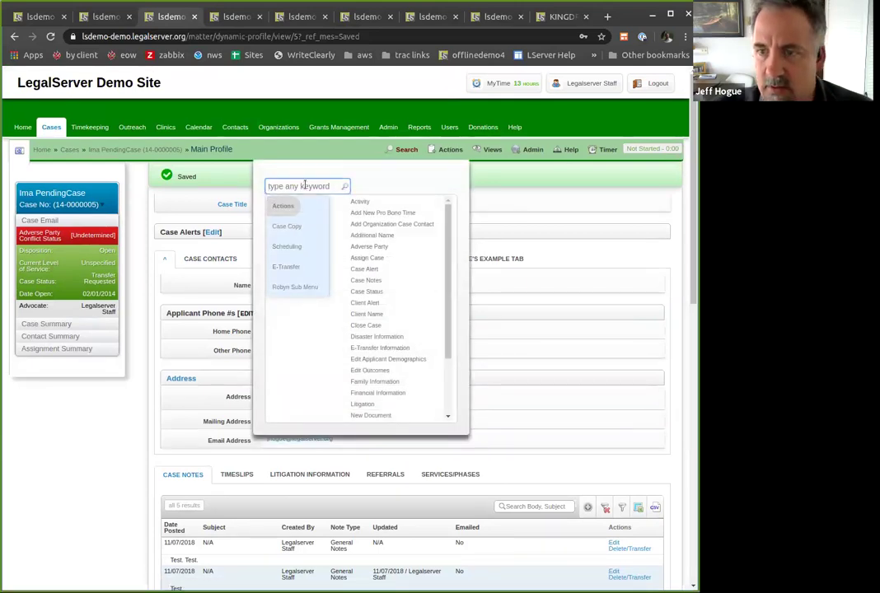
pyautogui.write('dis')
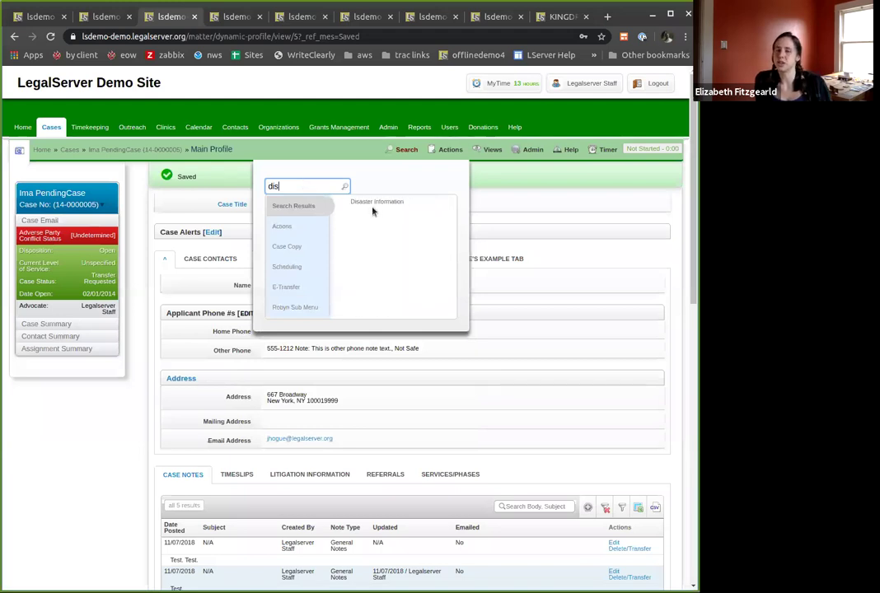
pyautogui.click(377, 202)
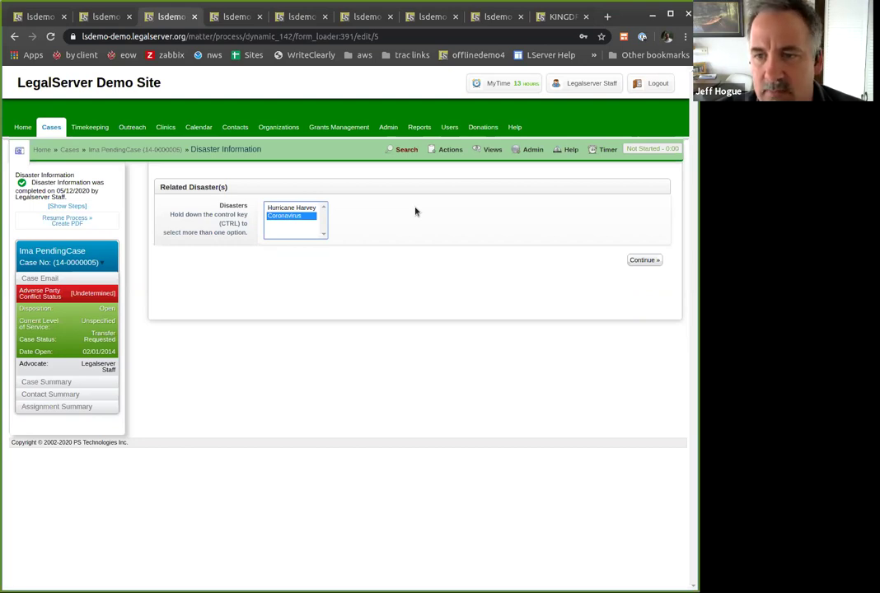
# Revisit the Also Report To custom field's settings and bring up the base reports list.
pyautogui.click(241, 22)
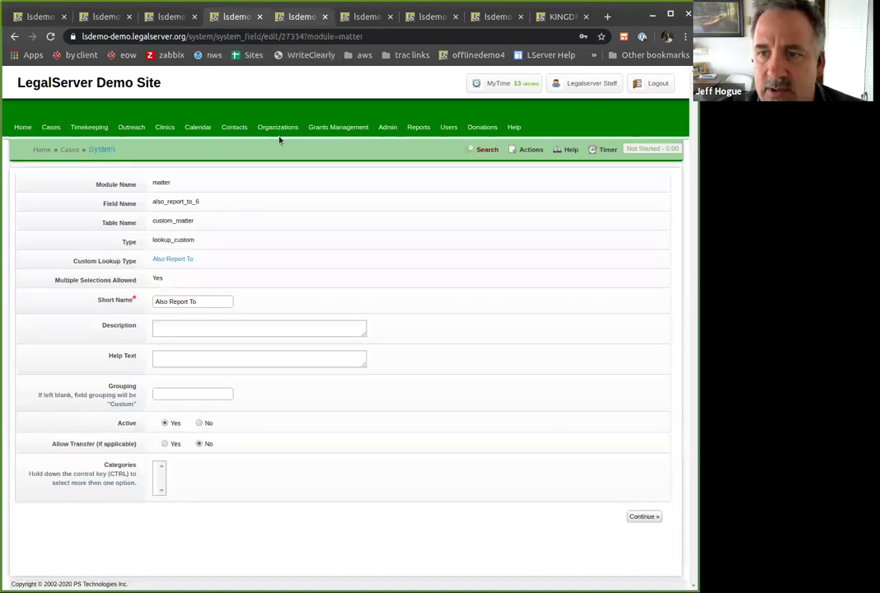
pyautogui.click(69, 149)
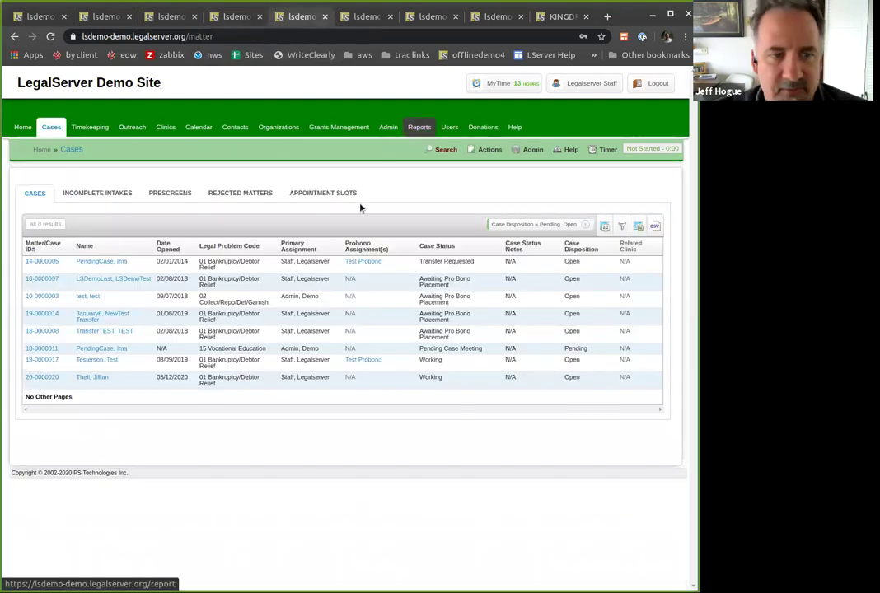
pyautogui.click(419, 127)
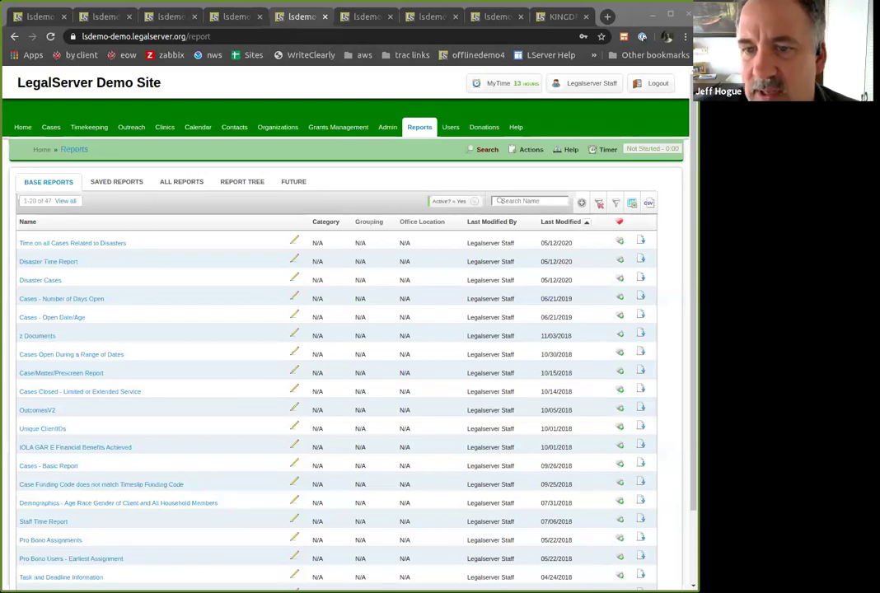
# Search the site administration options for "look" and open the Lookups list from there.
pyautogui.click(387, 128)
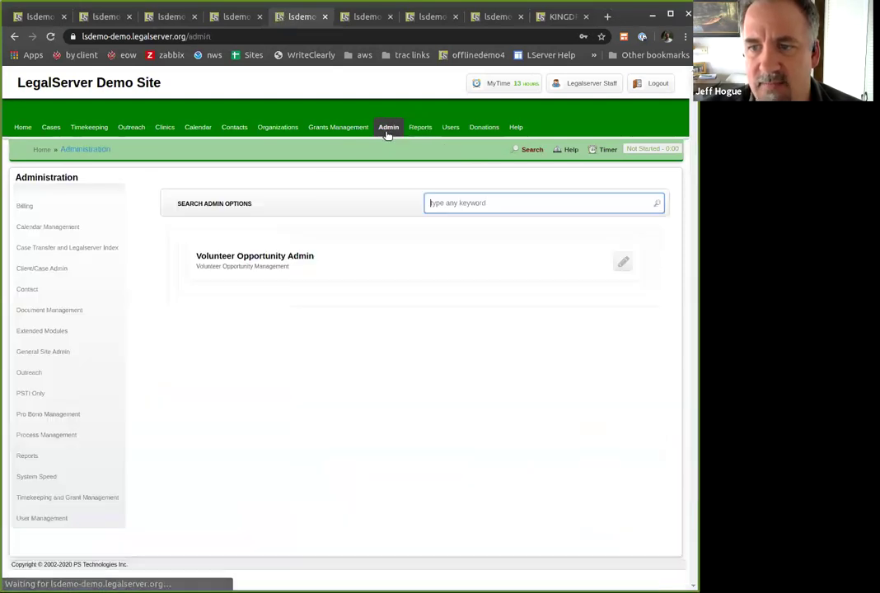
pyautogui.write('c')
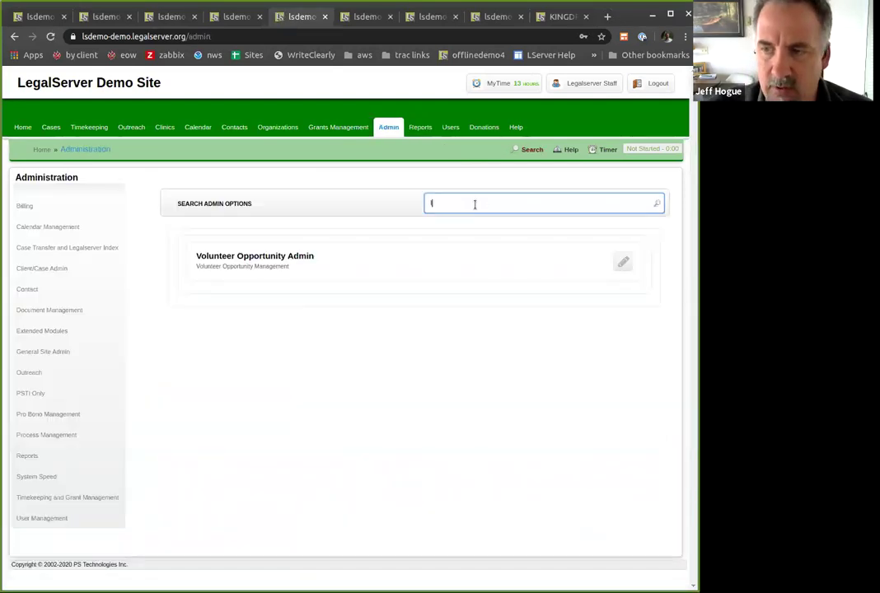
pyautogui.write('ook')
pyautogui.click(416, 503)
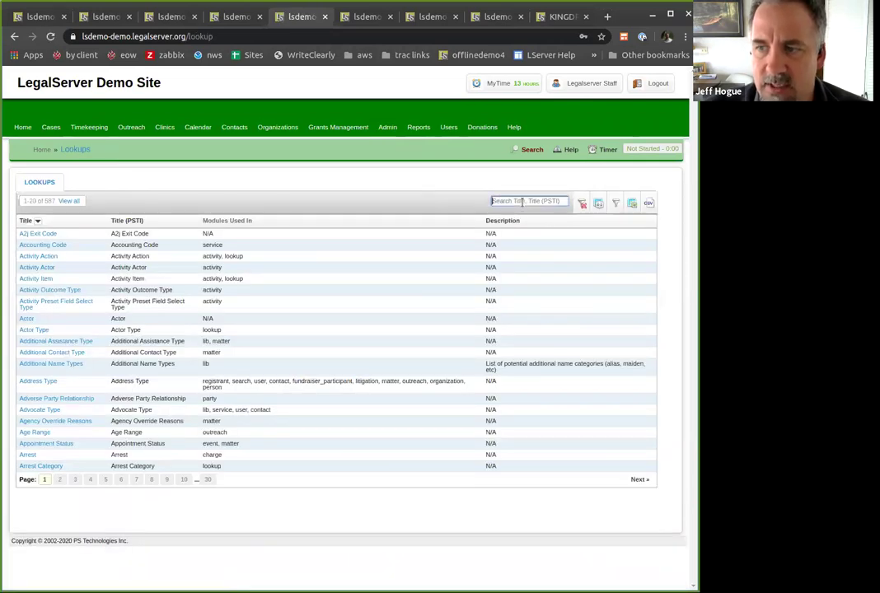
# Search the lookups for "special" and open the Special Legal Problem Code lookup.
pyautogui.click(521, 201)
pyautogui.write('speci')
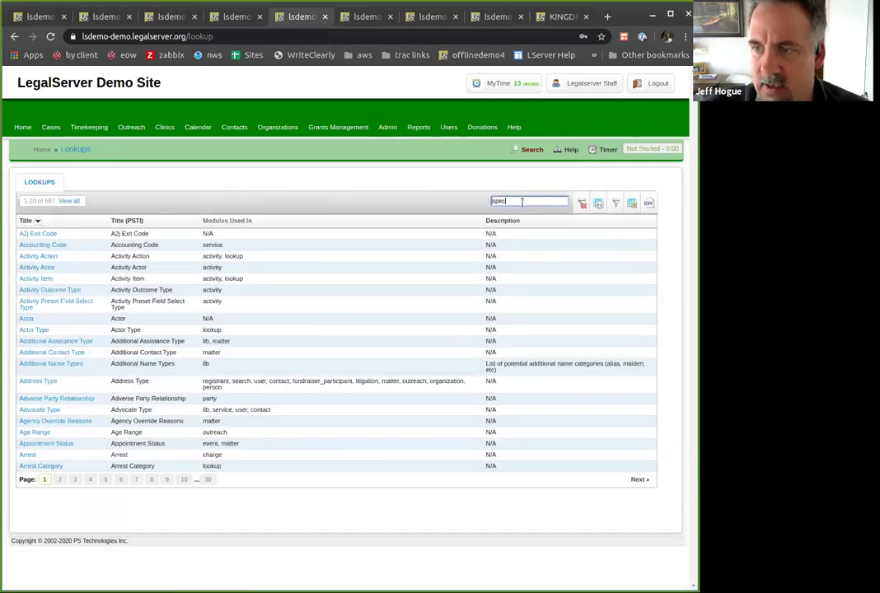
pyautogui.write('al')
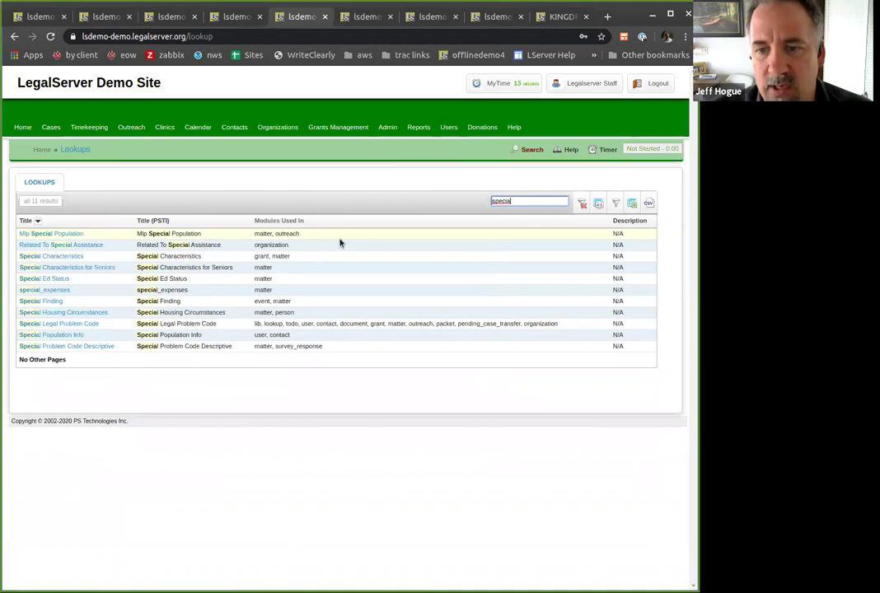
pyautogui.click(84, 323)
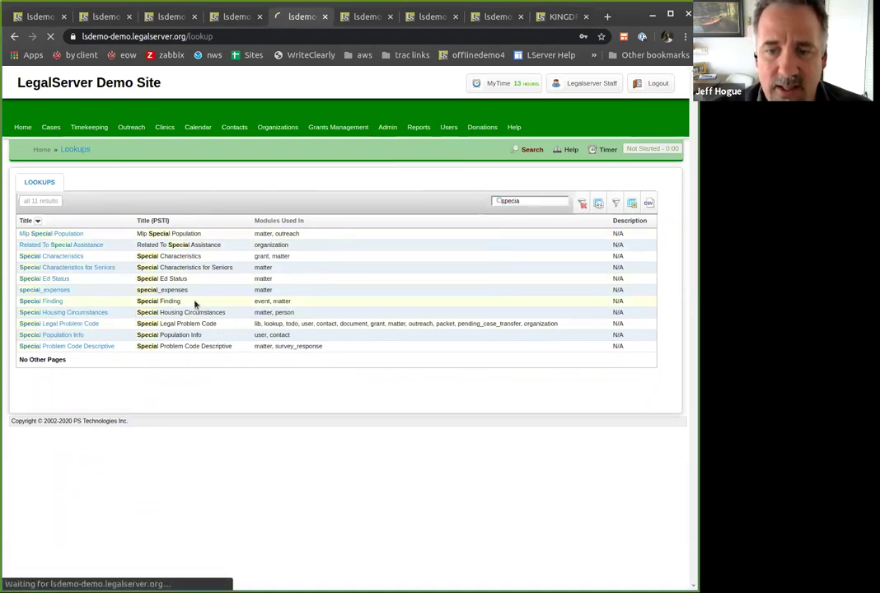
# Enter "639 - Bedbugs" as the name of a new special legal problem code.
pyautogui.scroll(-1, 104, 295)
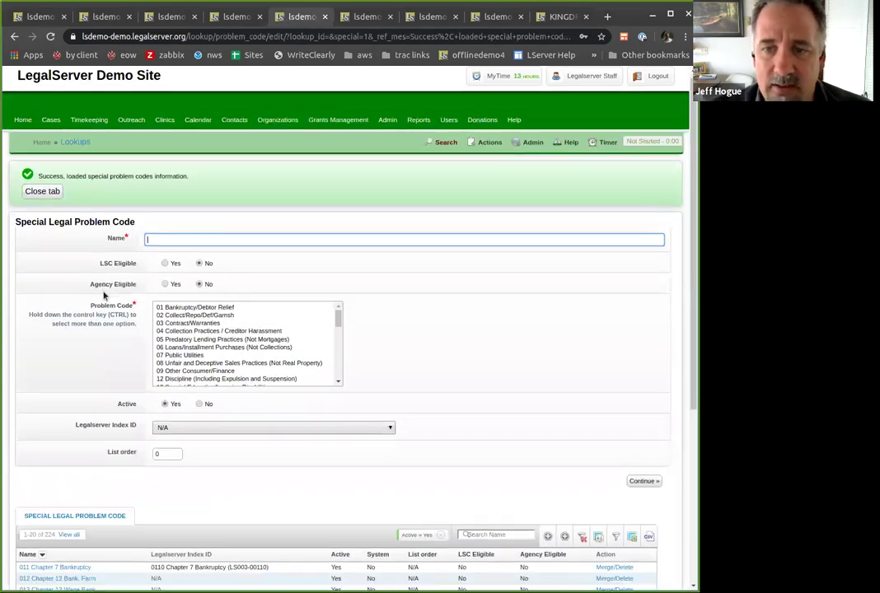
pyautogui.scroll(-2, 104, 295)
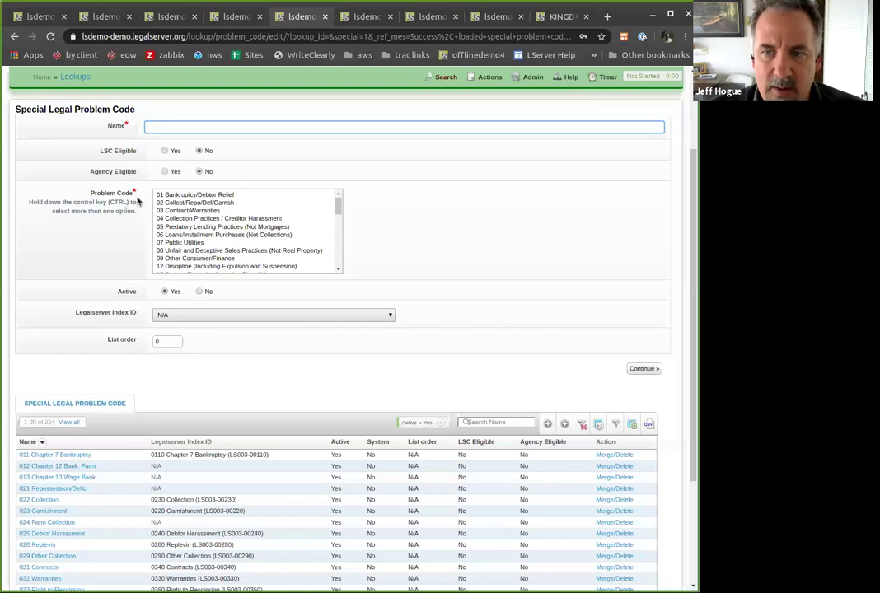
pyautogui.click(295, 128)
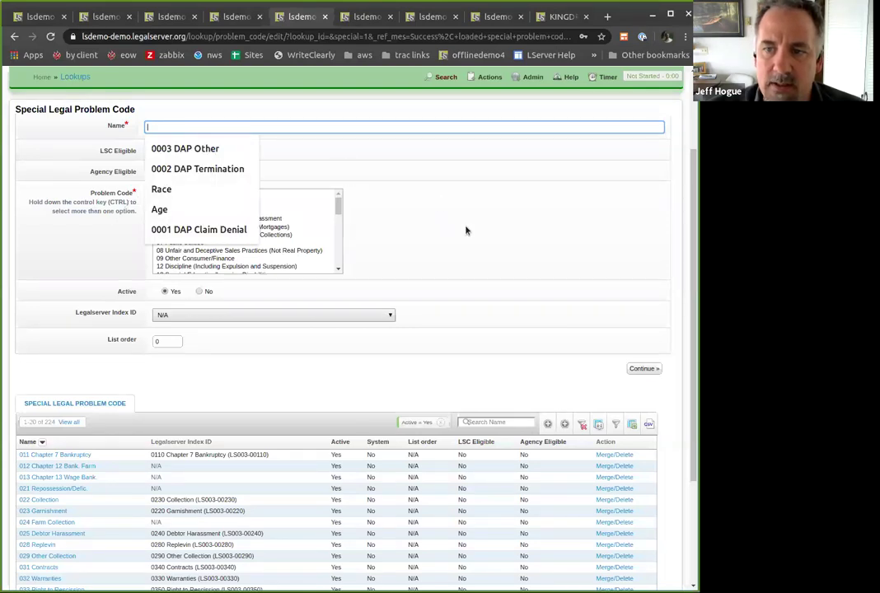
pyautogui.click(305, 128)
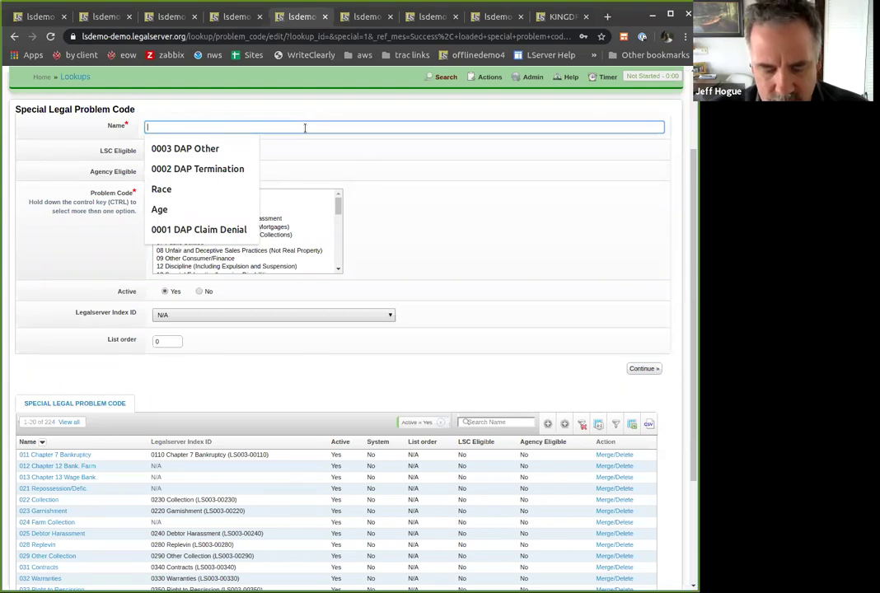
pyautogui.write('639 - Bedbugs')
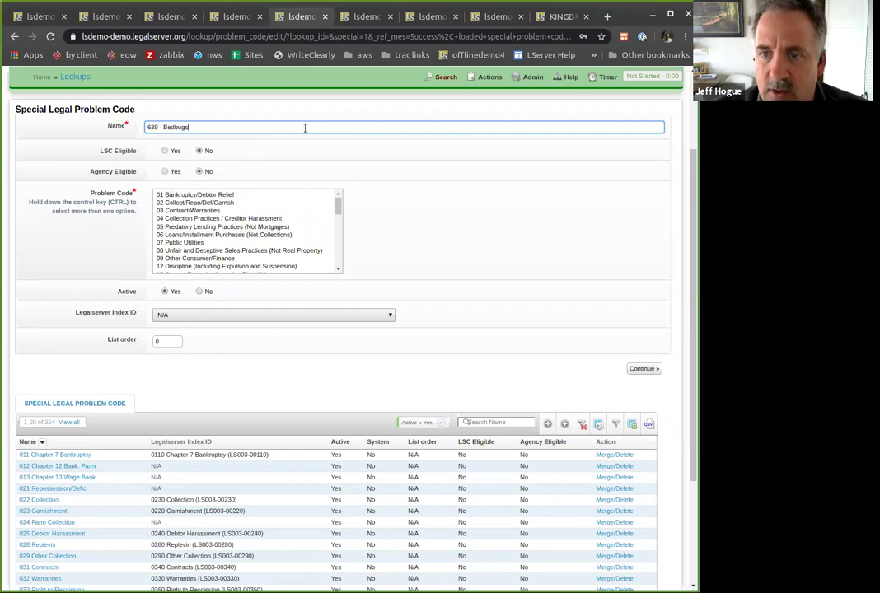
# Associate the code with problem codes 61 Federally Subsidized Housing, 63 Private Landlord/Tenant, 64 Public Housing and 65 Mobile Homes.
pyautogui.moveTo(338, 204); pyautogui.dragTo(338, 244)
pyautogui.scroll(1, 261, 230)
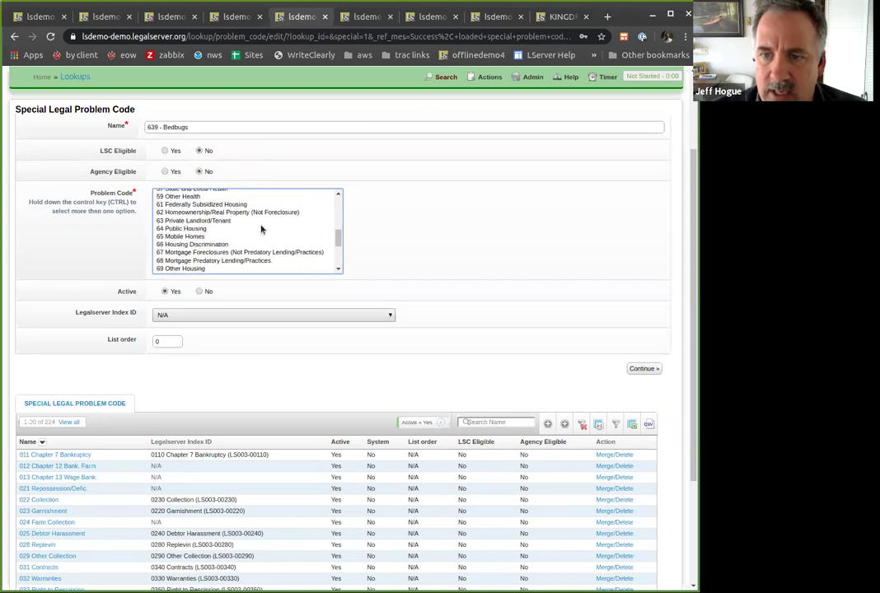
pyautogui.click(261, 223)
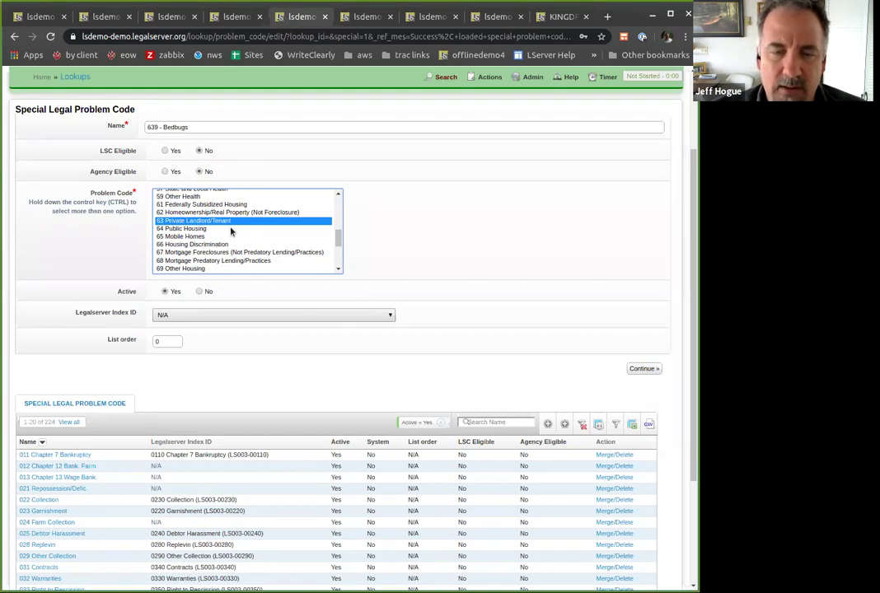
pyautogui.keyDown('ctrl'); pyautogui.click(231, 229); pyautogui.keyUp('ctrl')
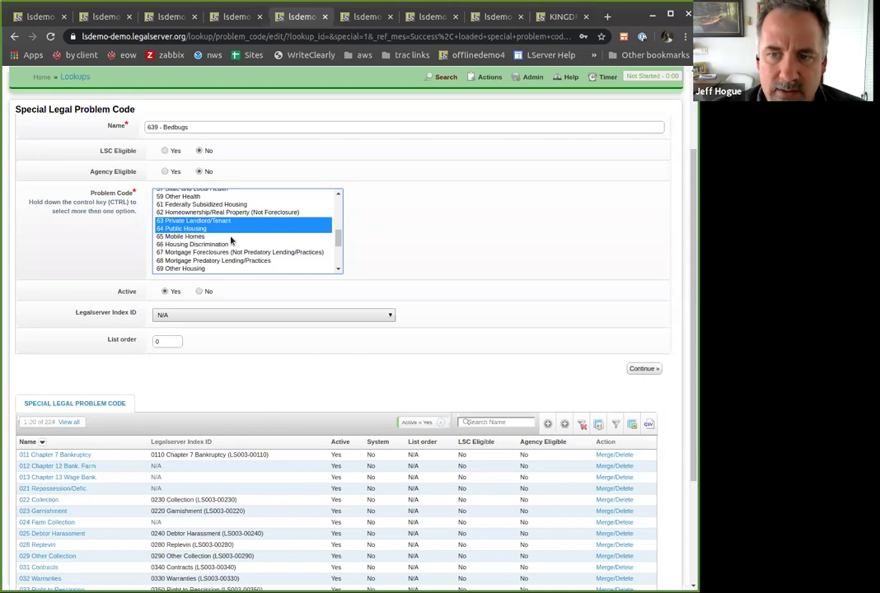
pyautogui.keyDown('ctrl'); pyautogui.click(231, 236); pyautogui.keyUp('ctrl')
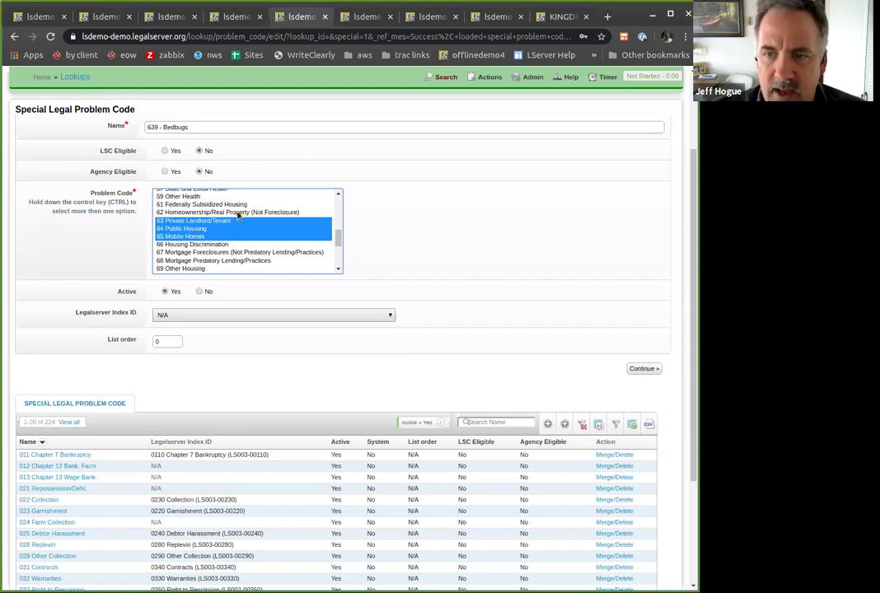
pyautogui.keyDown('ctrl'); pyautogui.click(239, 205); pyautogui.keyUp('ctrl')
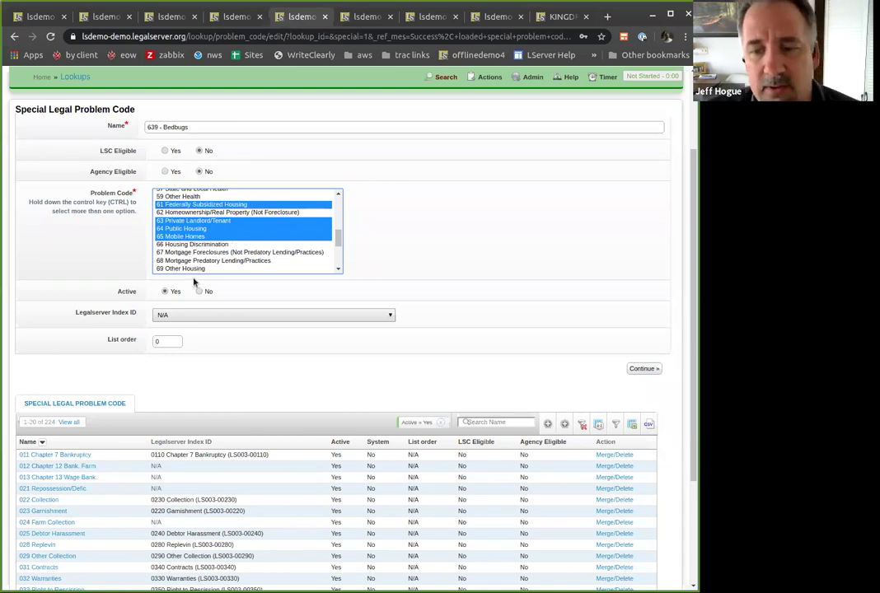
pyautogui.scroll(-2, 122, 316)
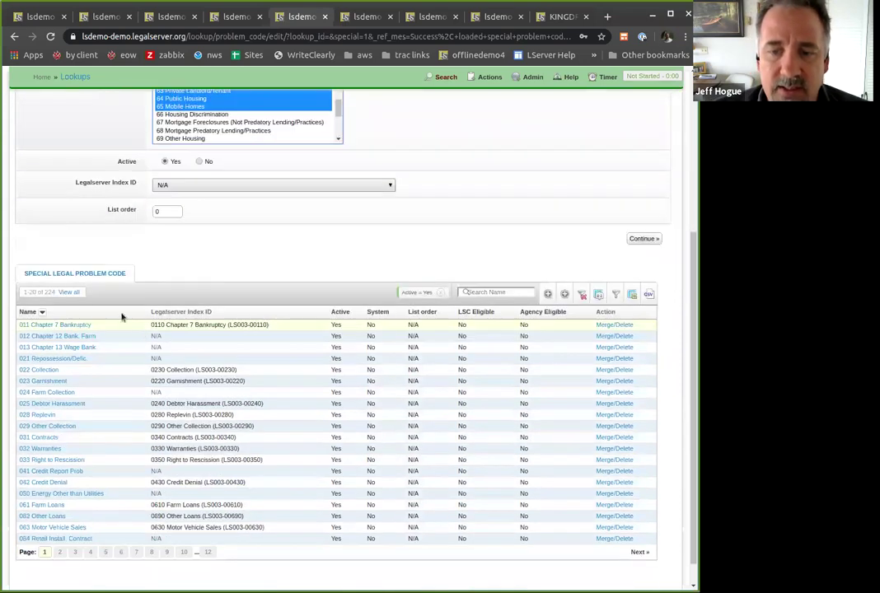
pyautogui.scroll(-1, 42, 264)
pyautogui.tripleClick(48, 263)
pyautogui.doubleClick(49, 263)
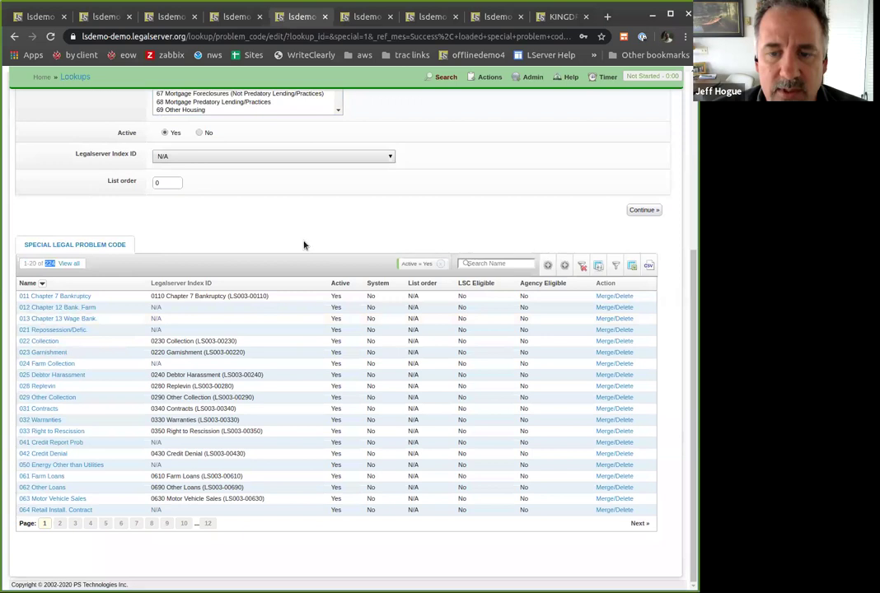
# Replace the special legal problem code's name with "2020 - Covid19".
pyautogui.scroll(2, 302, 241)
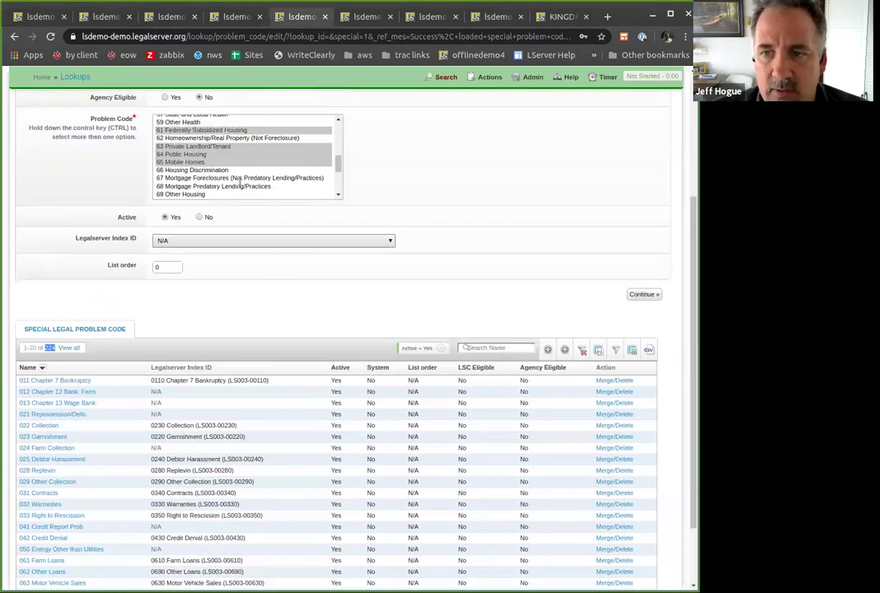
pyautogui.scroll(2, 240, 179)
pyautogui.doubleClick(240, 180)
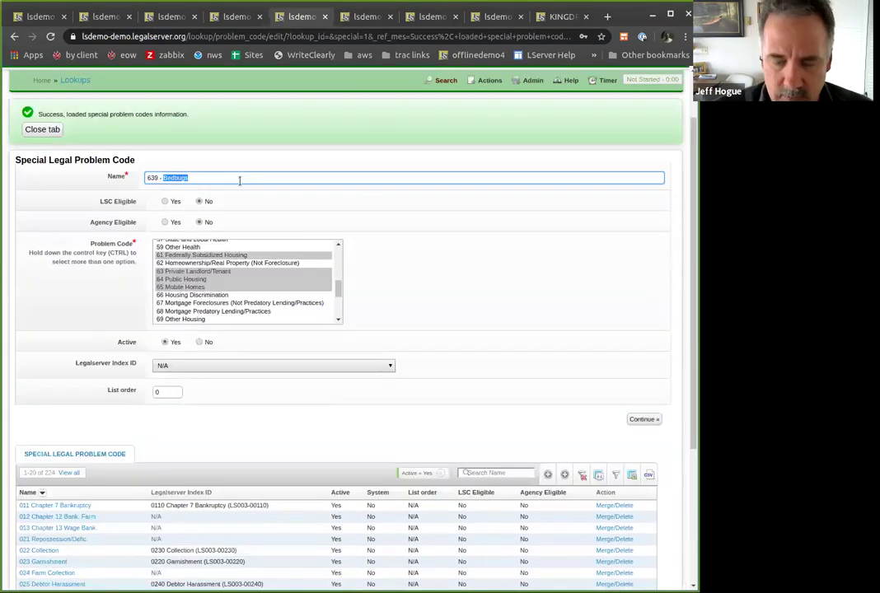
pyautogui.press('BackSpace')
pyautogui.press('BackSpace')
pyautogui.press('BackSpace')
pyautogui.press('BackSpace')
pyautogui.press('BackSpace')
pyautogui.press('BackSpace')
pyautogui.press('BackSpace')
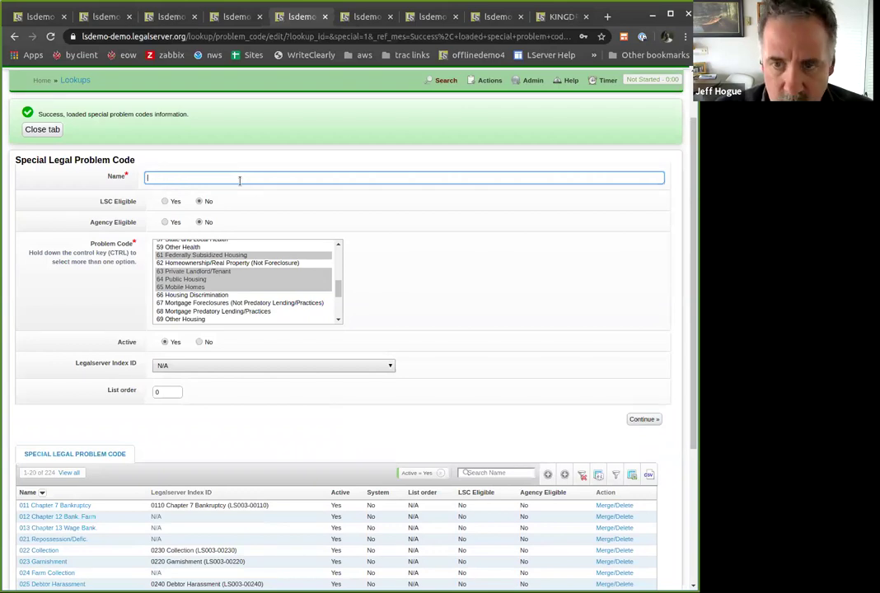
pyautogui.write('2020 ')
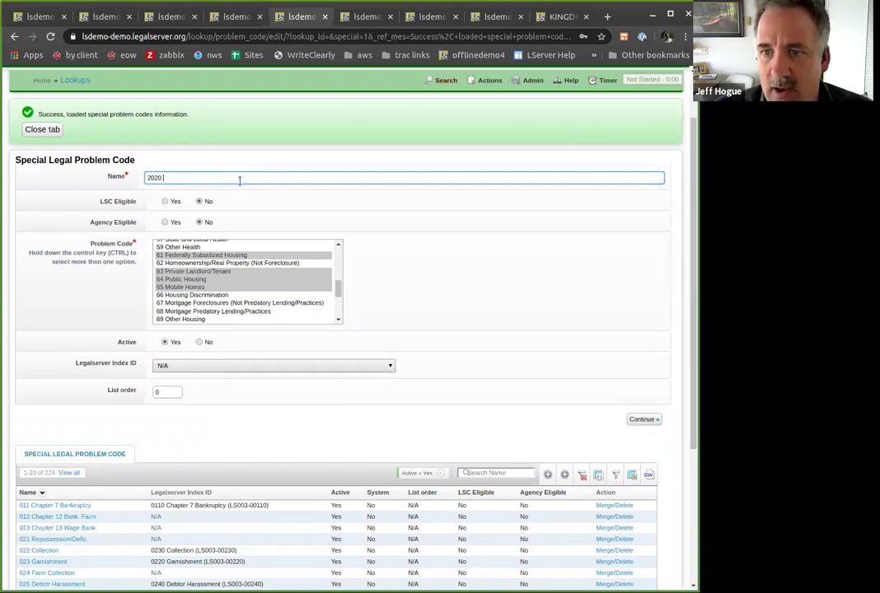
pyautogui.write('- Covid')
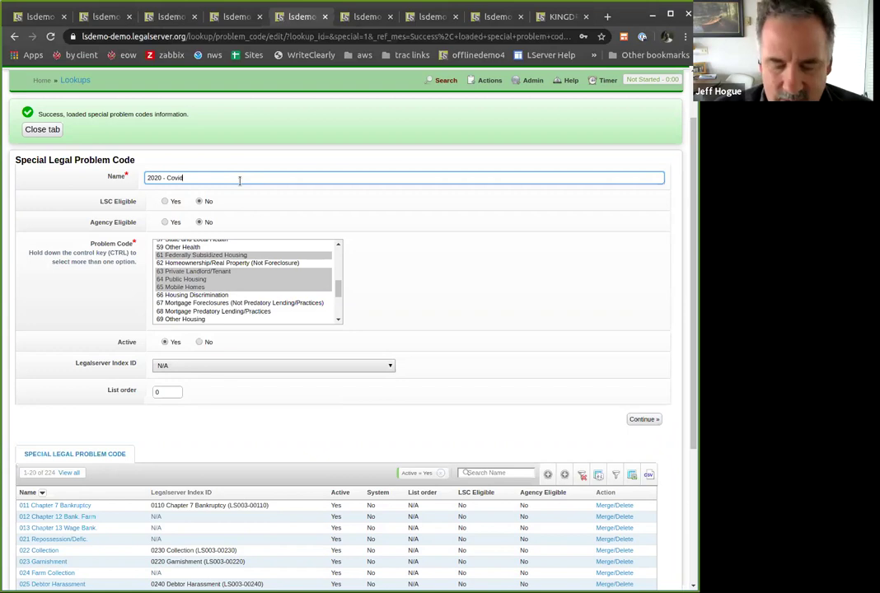
pyautogui.write('19')
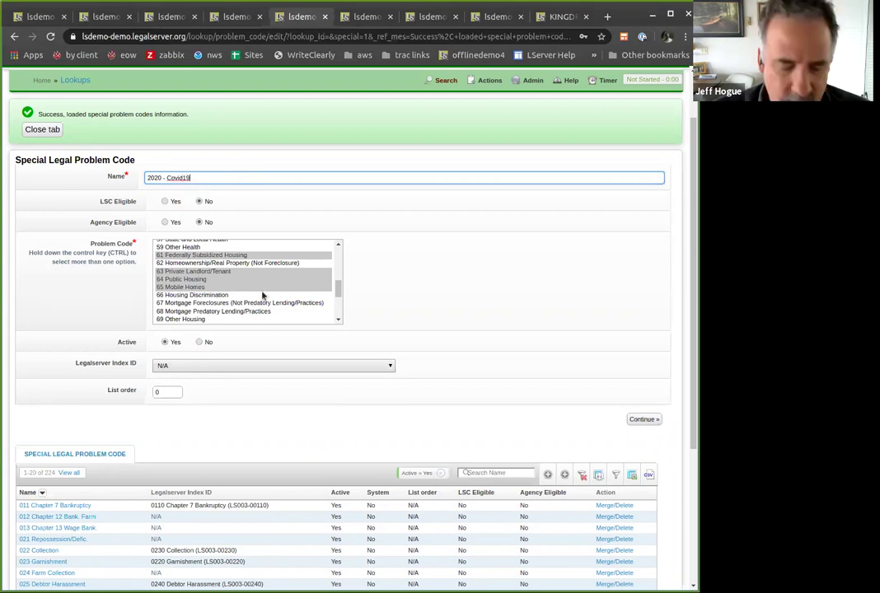
# Select all problem codes, from 01 Bankruptcy/Debtor Relief through 99 Other Miscellaneous, for the special legal problem code.
pyautogui.click(263, 294)
pyautogui.hotkey('ctrl', 'a')
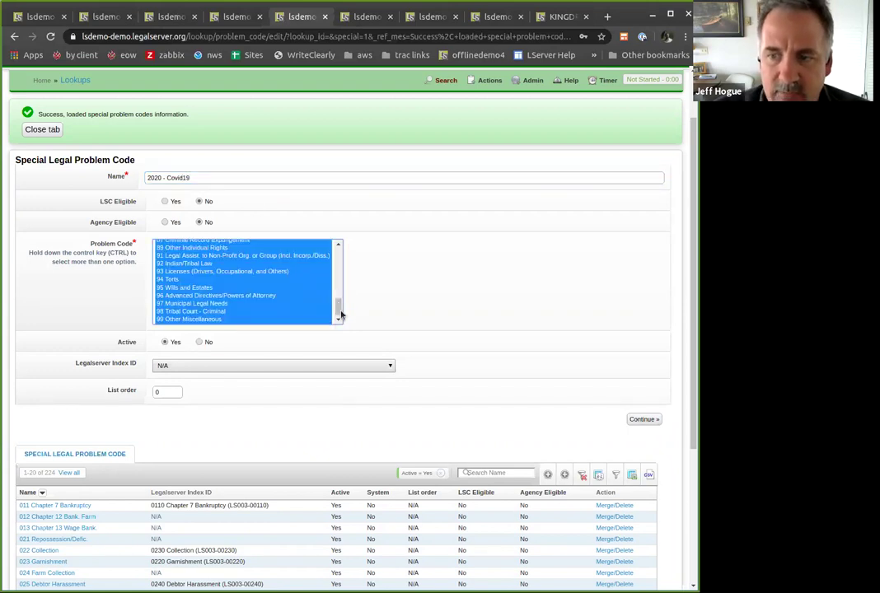
pyautogui.scroll(2, 337, 246)
pyautogui.scroll(5, 337, 246)
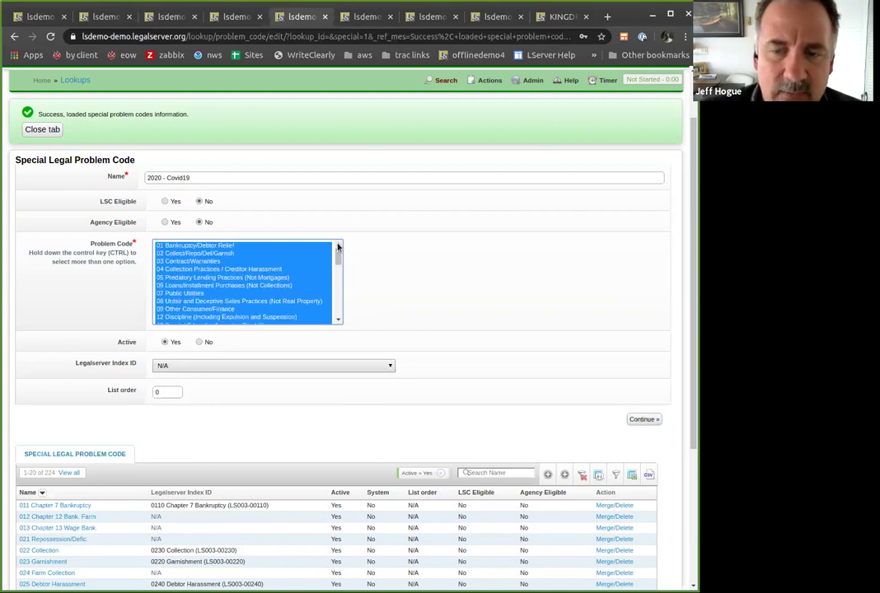
pyautogui.scroll(-8, 339, 317)
pyautogui.scroll(-3, 342, 317)
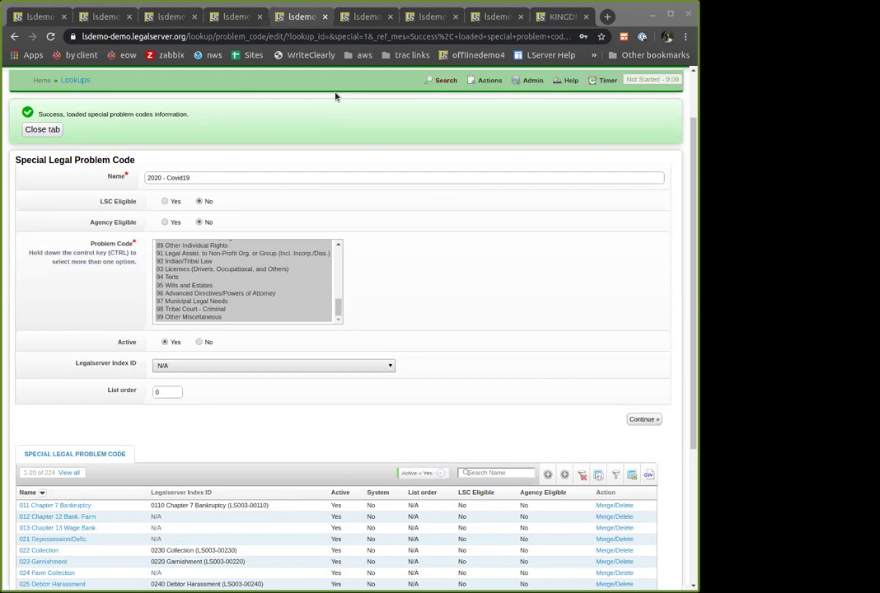
pyautogui.click(243, 22)
pyautogui.click(354, 16)
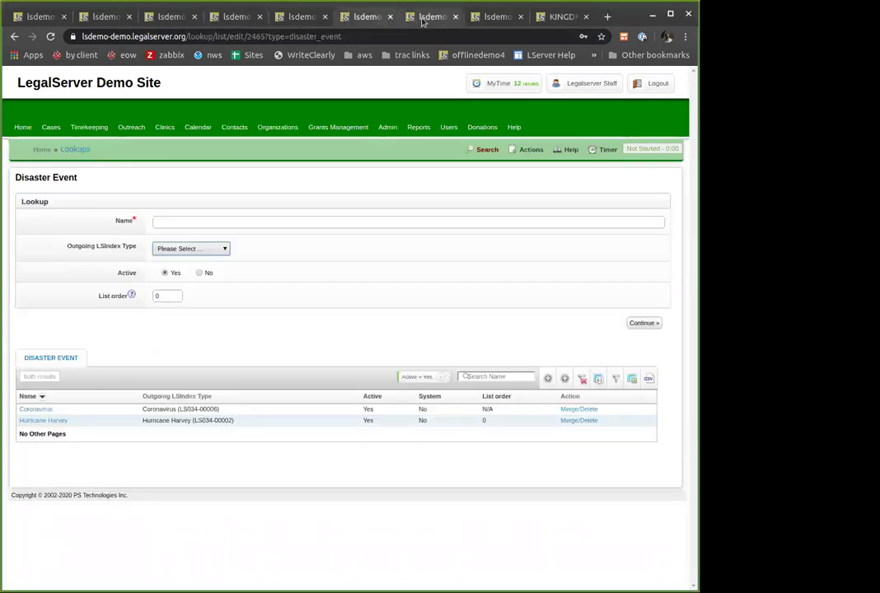
pyautogui.click(422, 23)
pyautogui.moveTo(407, 77)
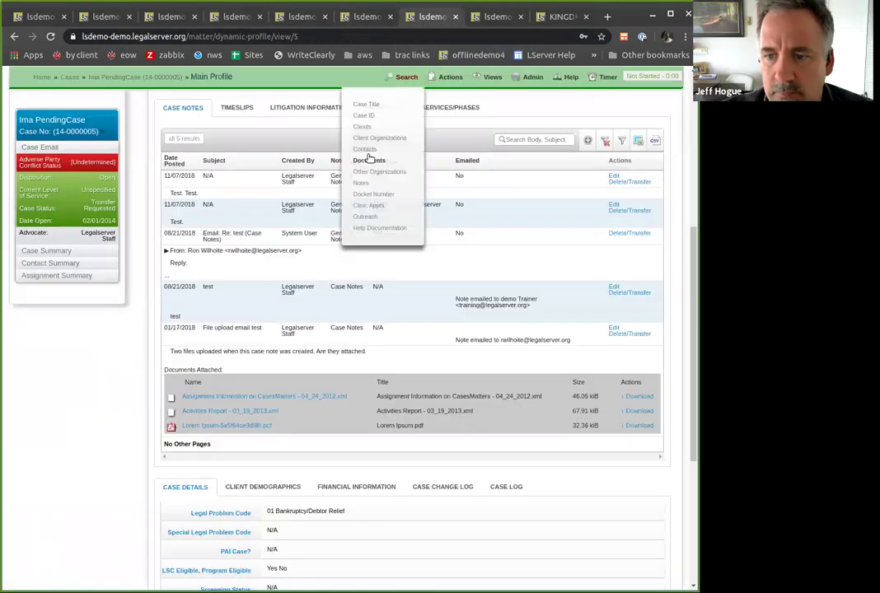
pyautogui.scroll(3, 369, 158)
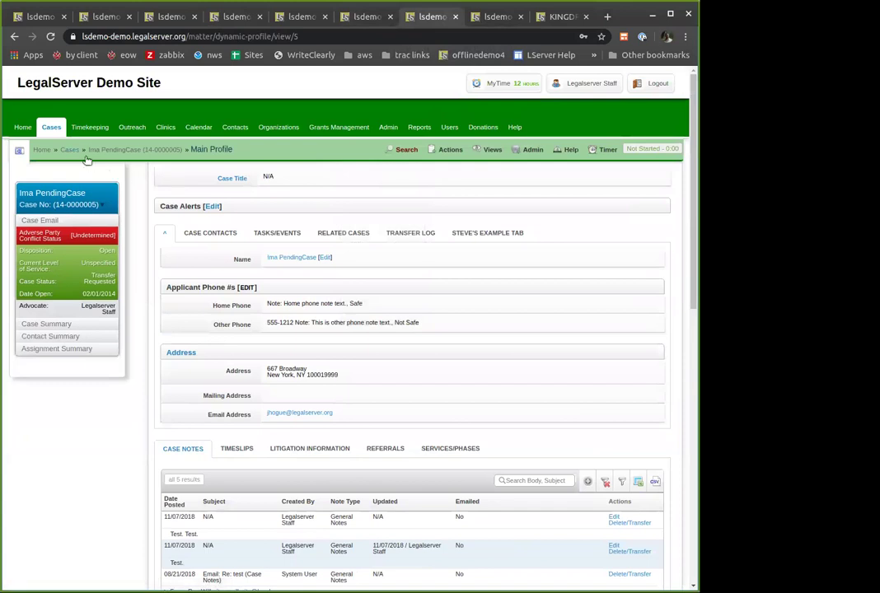
pyautogui.click(51, 128)
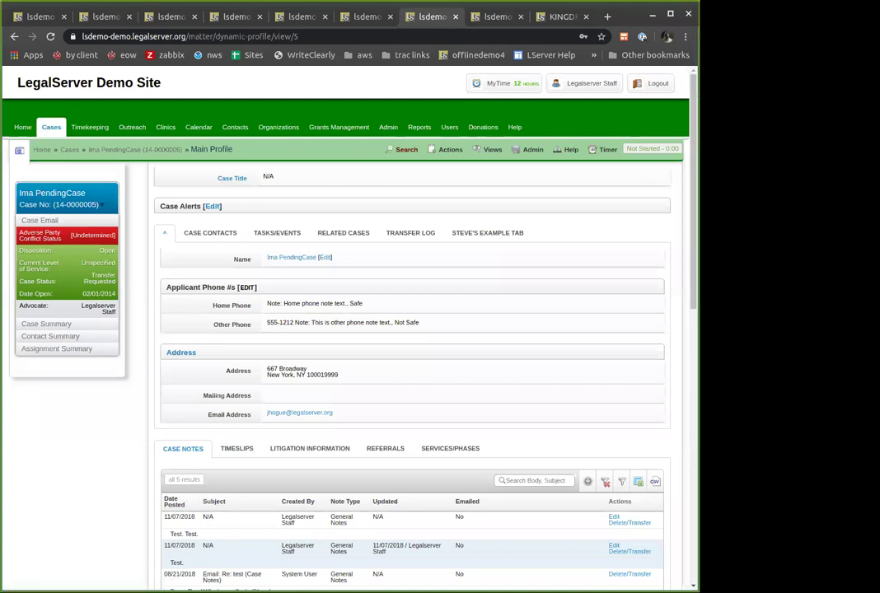
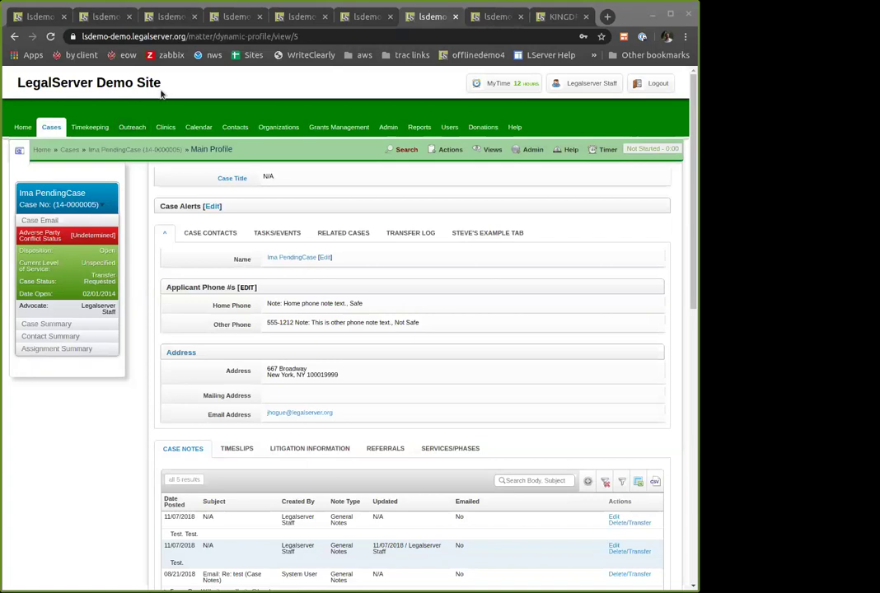
pyautogui.click(174, 18)
pyautogui.click(87, 21)
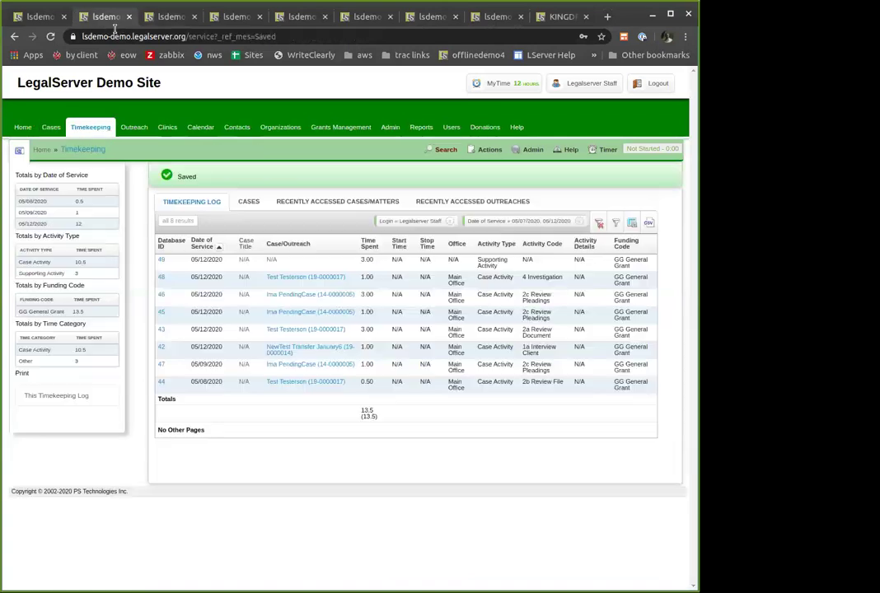
# Run the Time on all Cases Related to Disasters base report and examine its timeslip and case disaster columns.
pyautogui.click(430, 18)
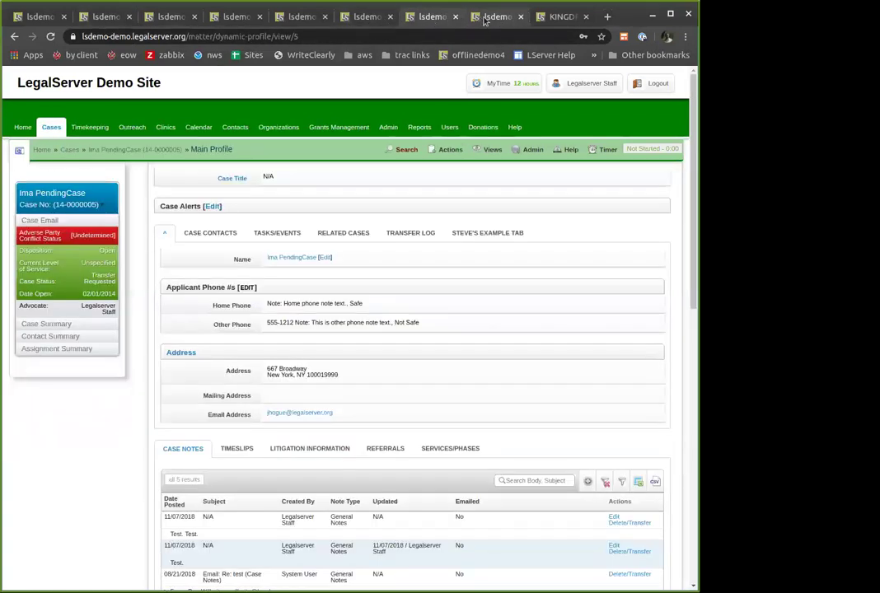
pyautogui.click(419, 127)
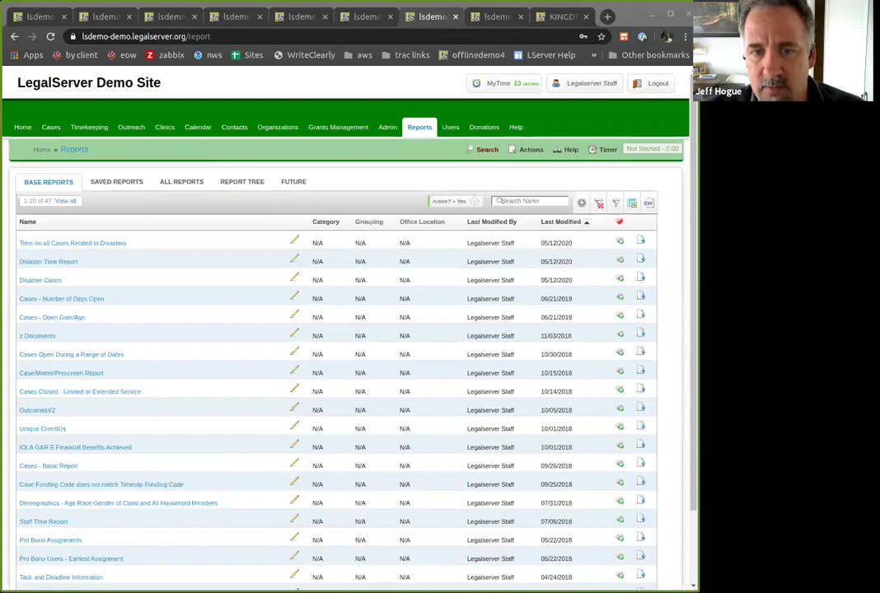
pyautogui.click(86, 244)
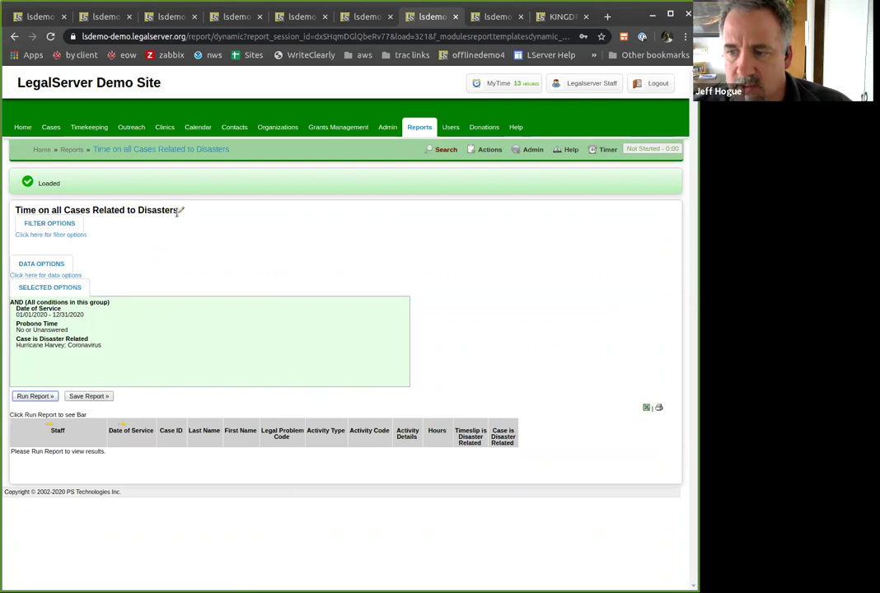
pyautogui.click(35, 396)
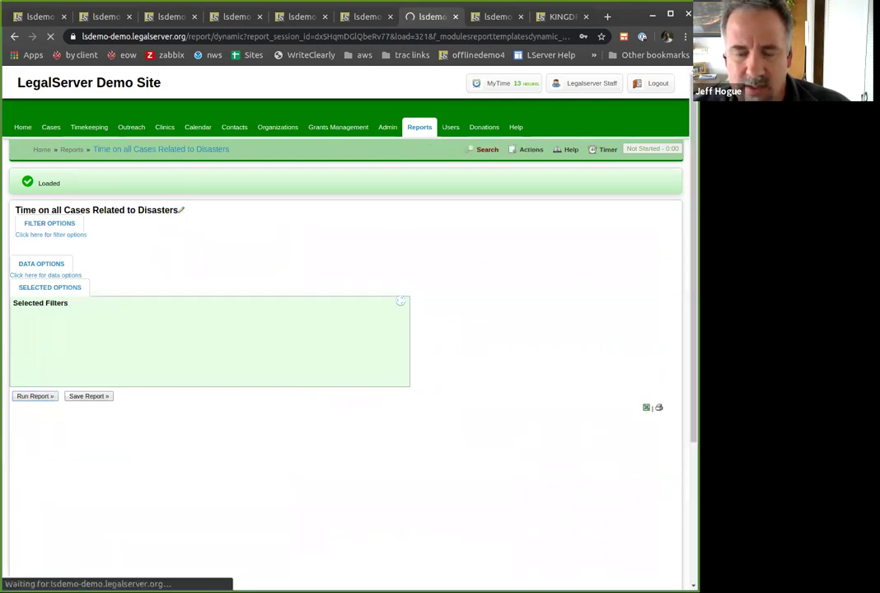
pyautogui.scroll(-4, 420, 311)
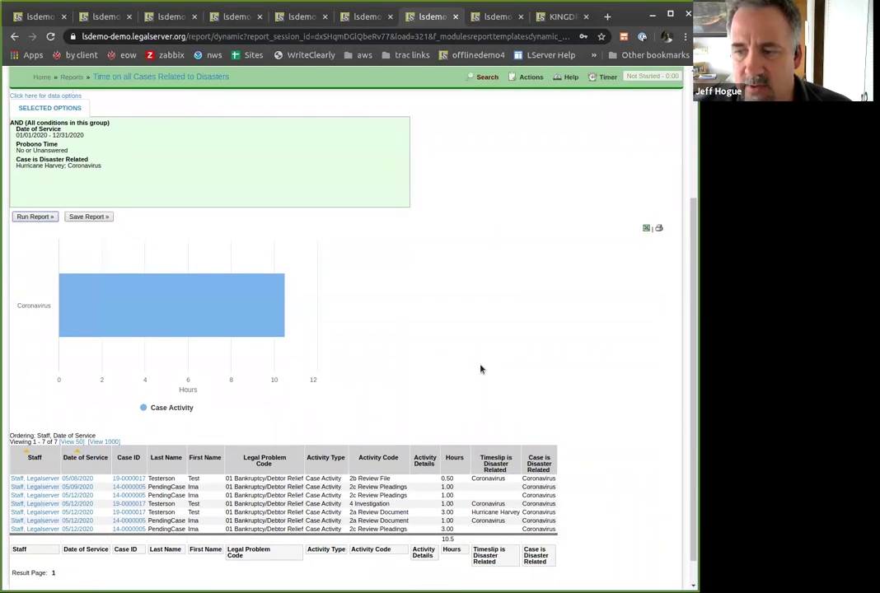
pyautogui.scroll(-1, 481, 369)
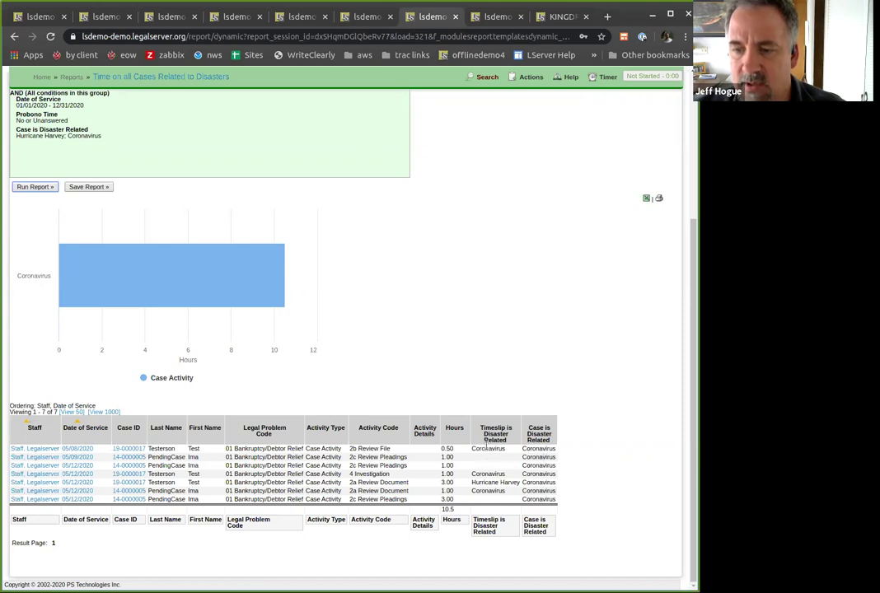
pyautogui.hotkey('ctrl', '+')
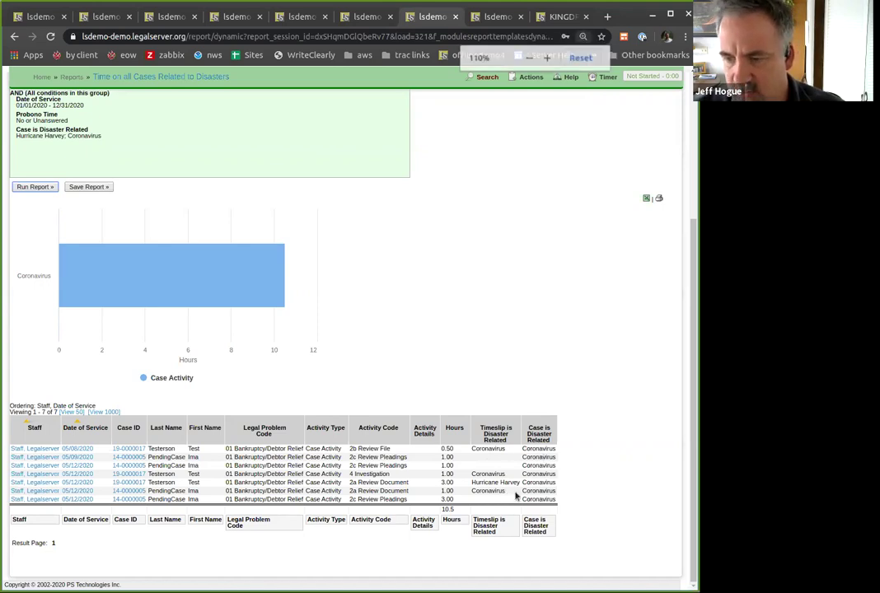
pyautogui.hotkey('ctrl', '+')
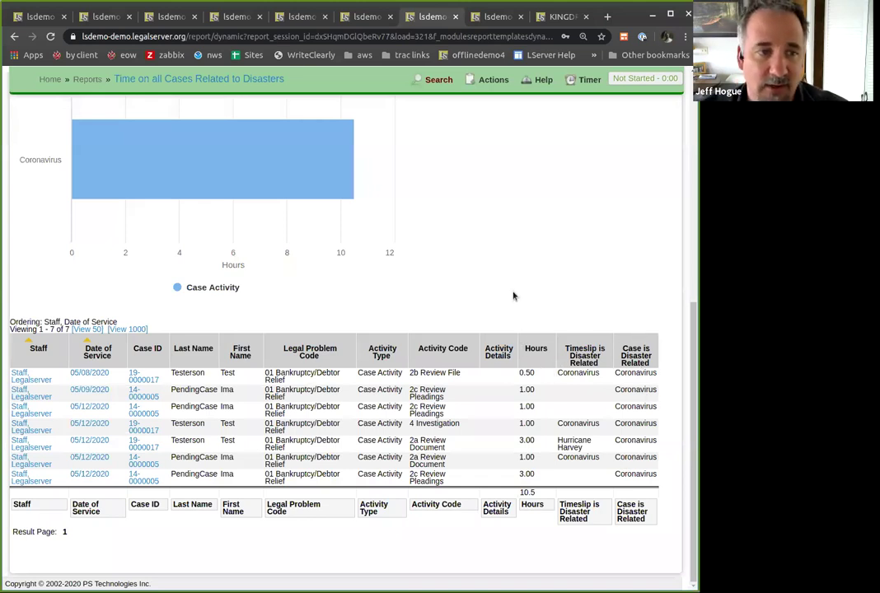
# Review the disaster time report's results and selected filter options, and open the report for editing.
pyautogui.scroll(2, 512, 296)
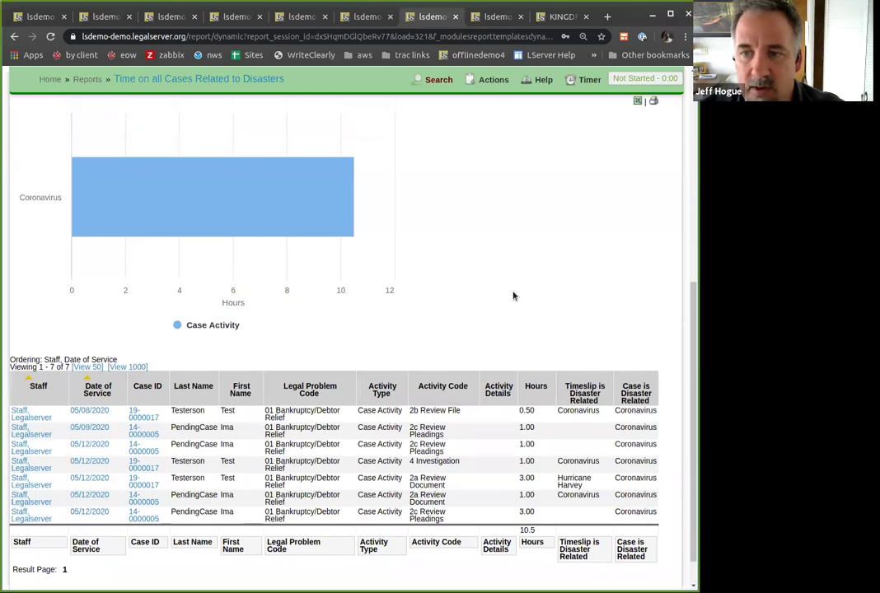
pyautogui.scroll(-2, 512, 295)
pyautogui.scroll(2, 513, 295)
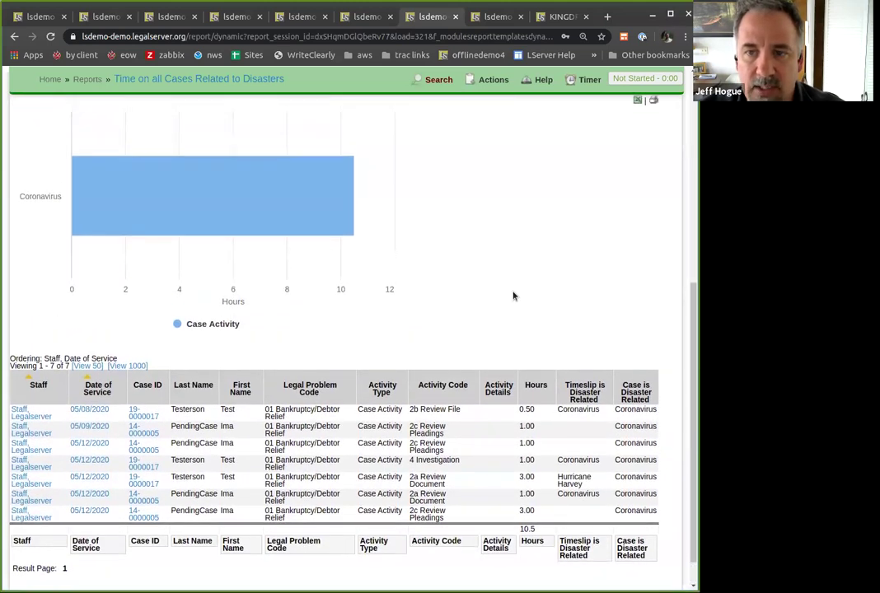
pyautogui.scroll(5, 513, 296)
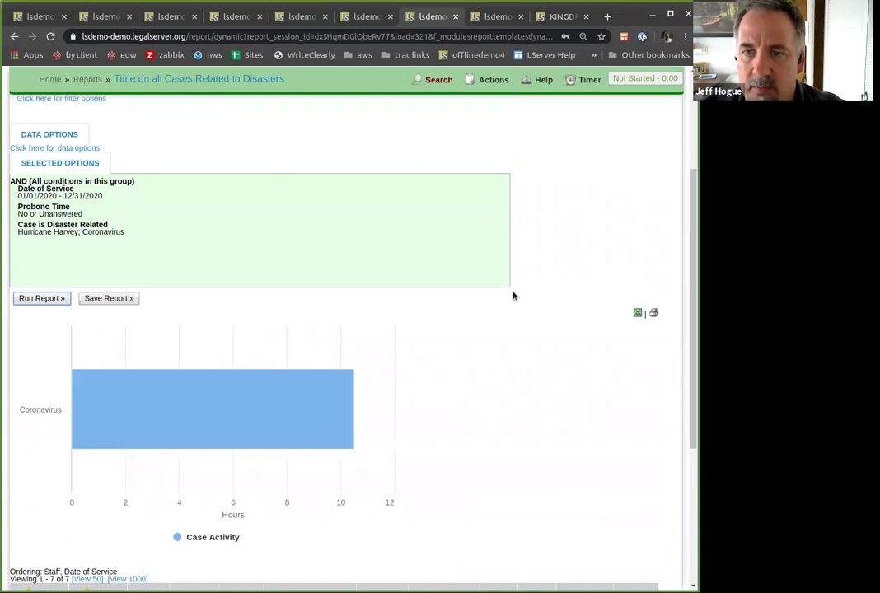
pyautogui.click(228, 238)
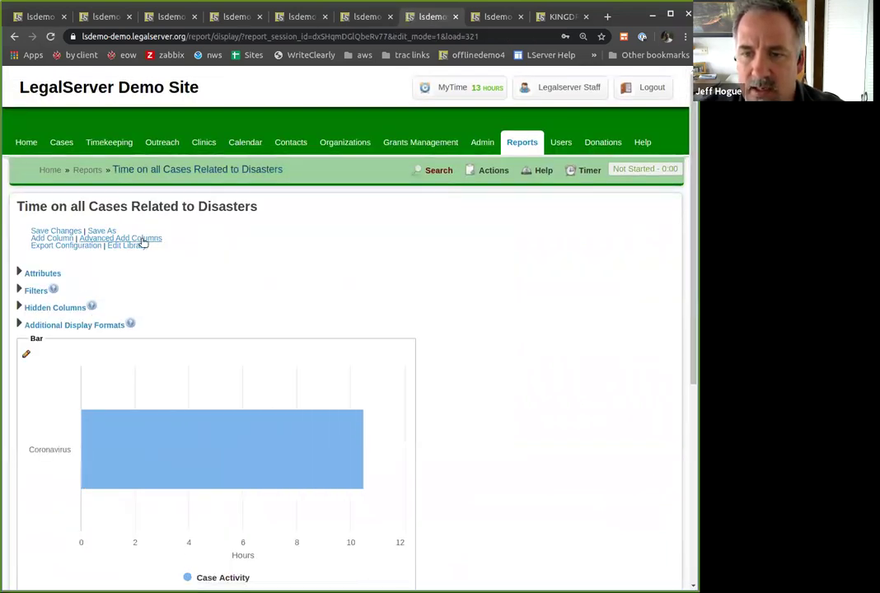
# Look through the report's advanced column tree for the Disasters field in the Disasters sub-table under Cases, without adding a column.
pyautogui.click(145, 239)
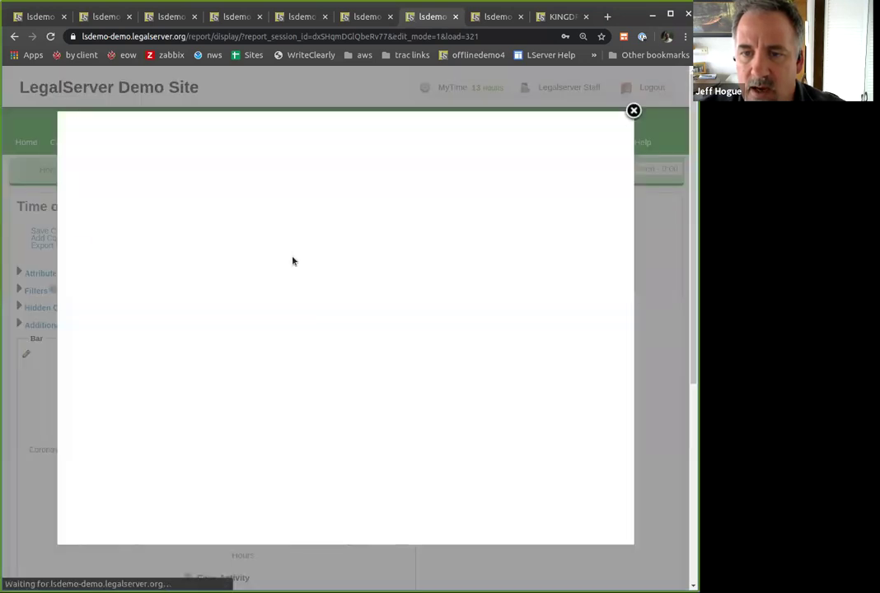
pyautogui.click(100, 253)
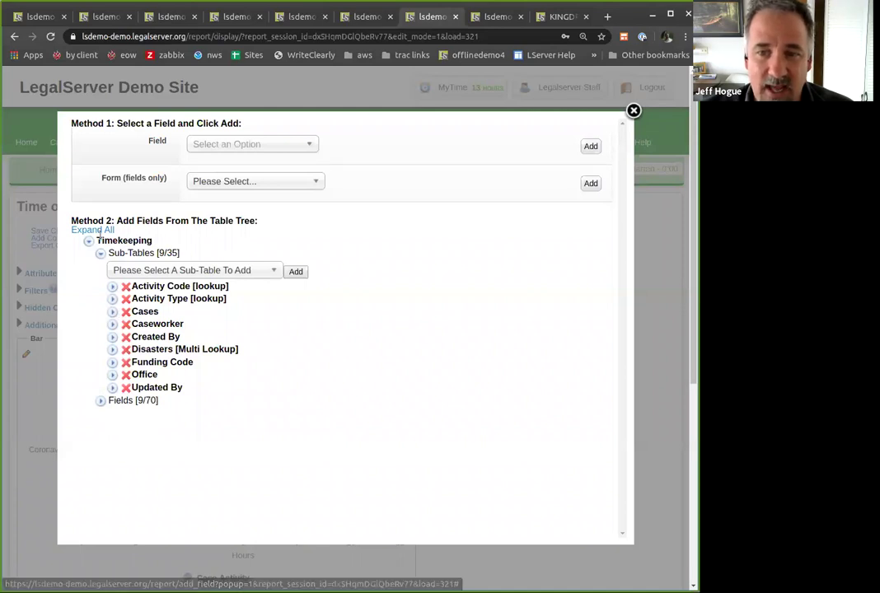
pyautogui.click(112, 311)
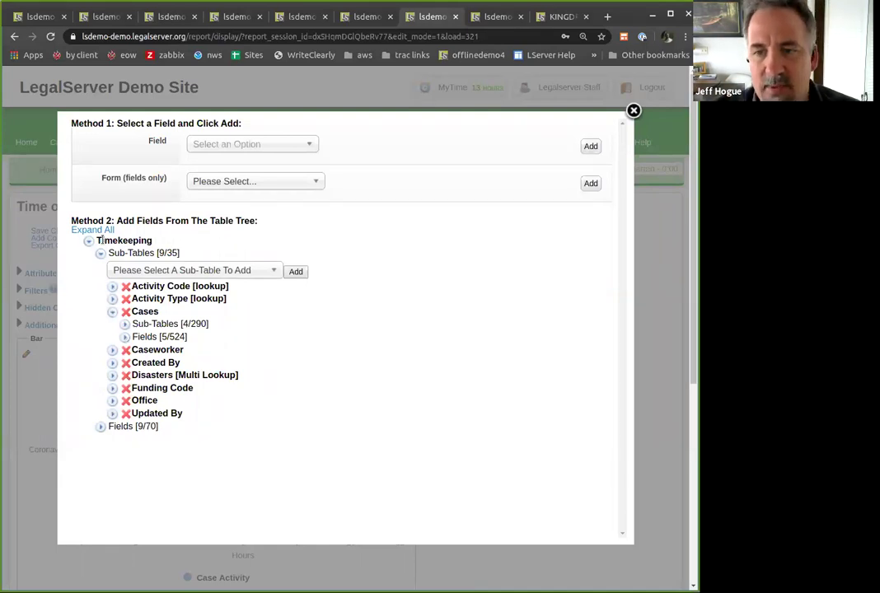
pyautogui.click(125, 324)
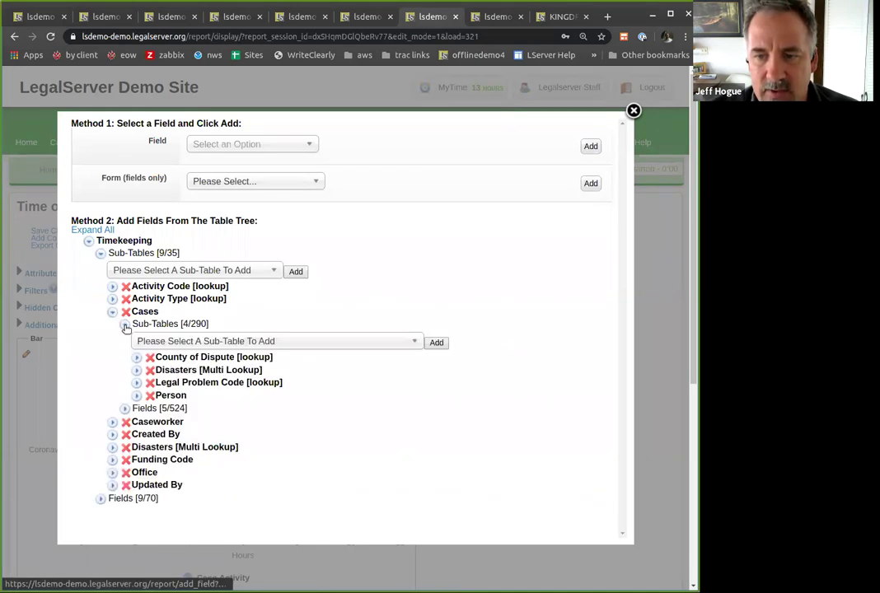
pyautogui.click(137, 370)
pyautogui.click(149, 383)
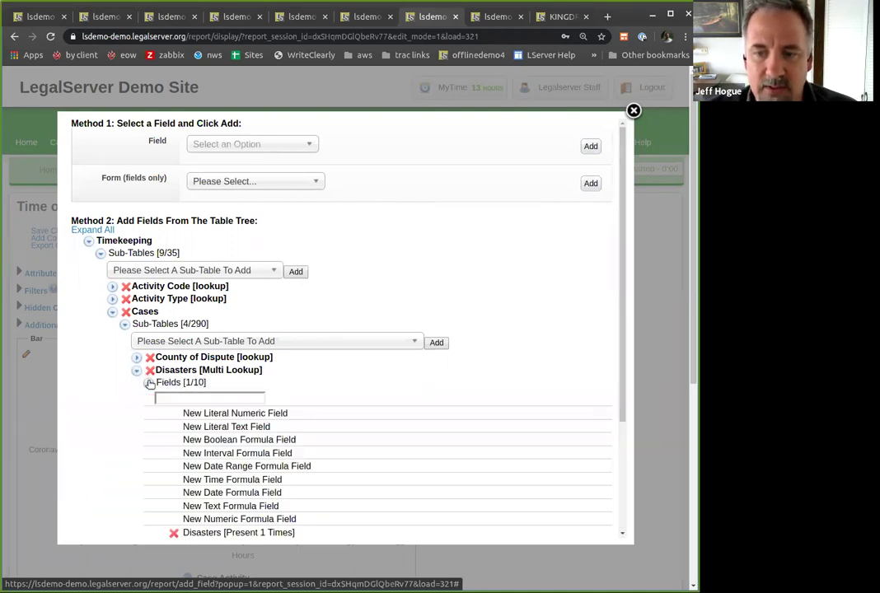
pyautogui.scroll(-3, 157, 391)
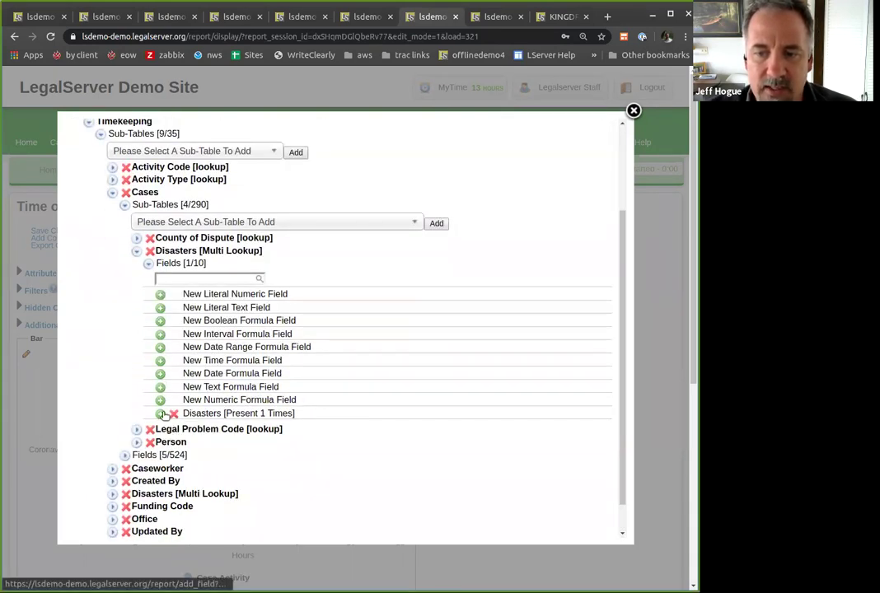
pyautogui.click(633, 110)
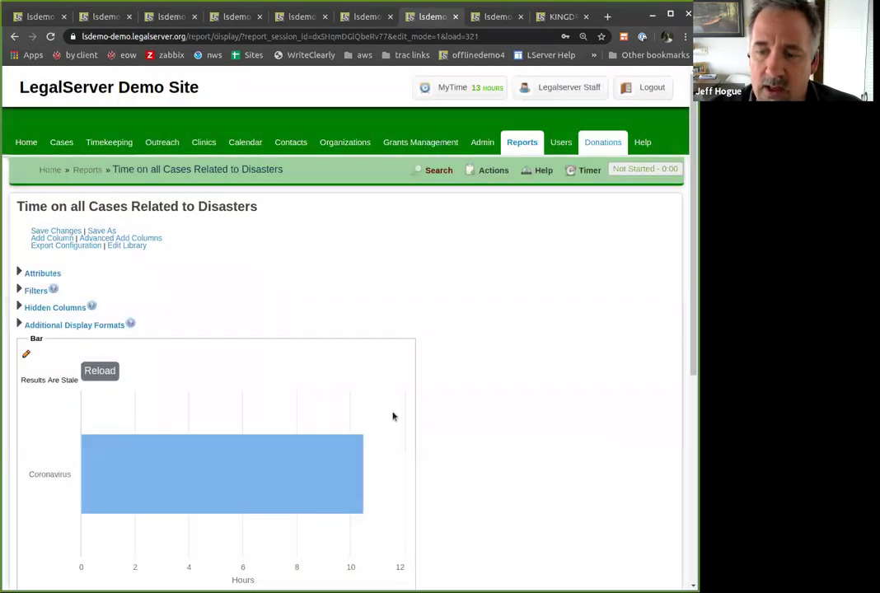
# Inspect the settings of the Timeslip is Disaster Related column and reload the report's results.
pyautogui.scroll(-2, 393, 407)
pyautogui.scroll(-2, 393, 407)
pyautogui.click(150, 306)
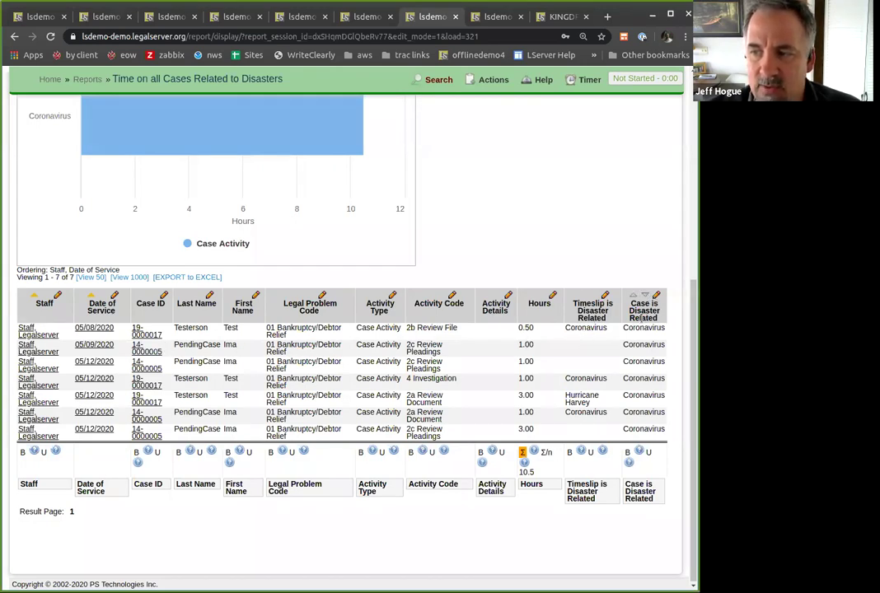
pyautogui.click(605, 295)
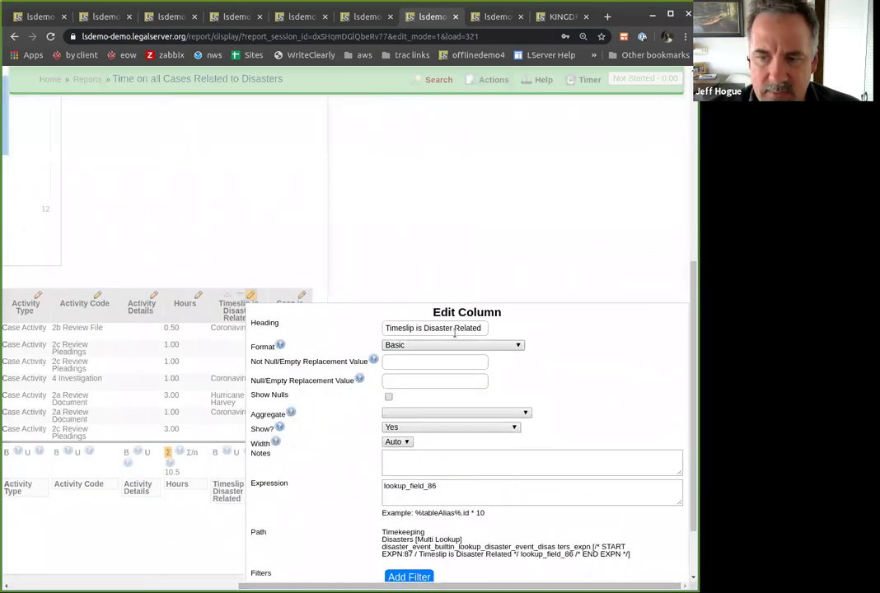
pyautogui.click(379, 257)
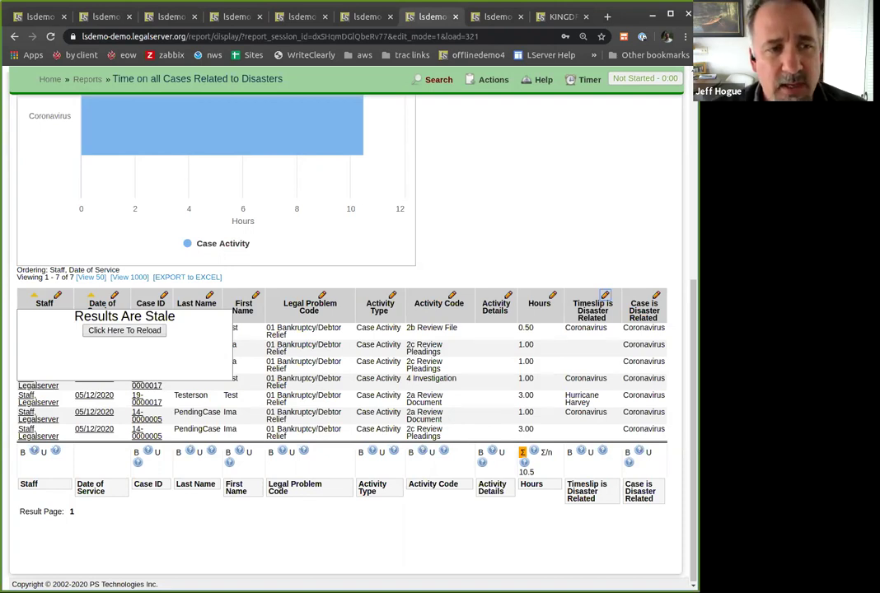
pyautogui.click(142, 329)
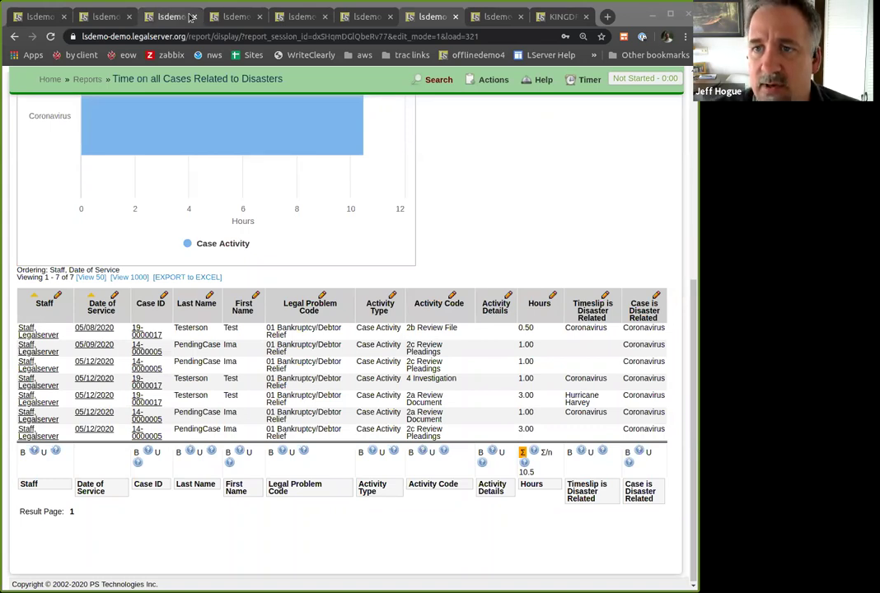
# Open the profile of the open bankruptcy case with the status Transfer Requested from the case list.
pyautogui.click(215, 18)
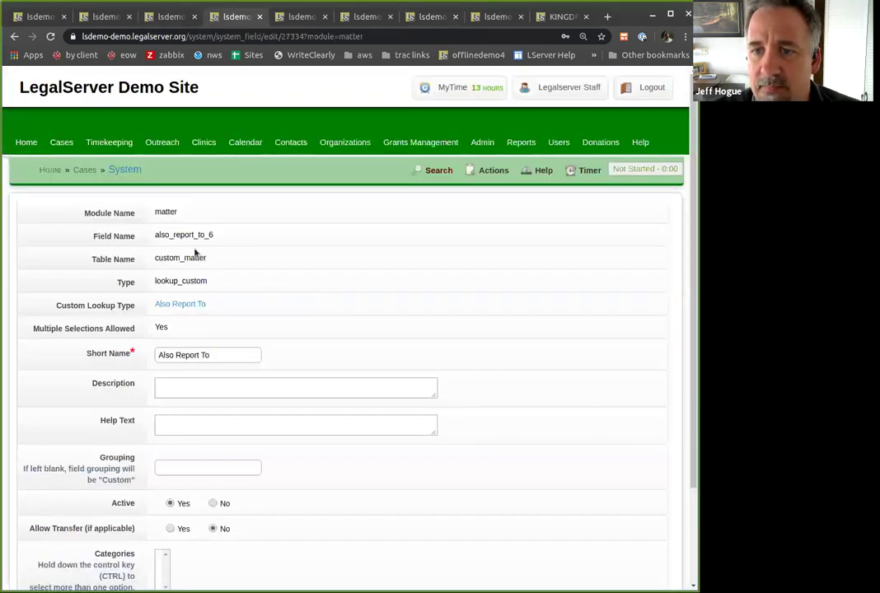
pyautogui.click(97, 18)
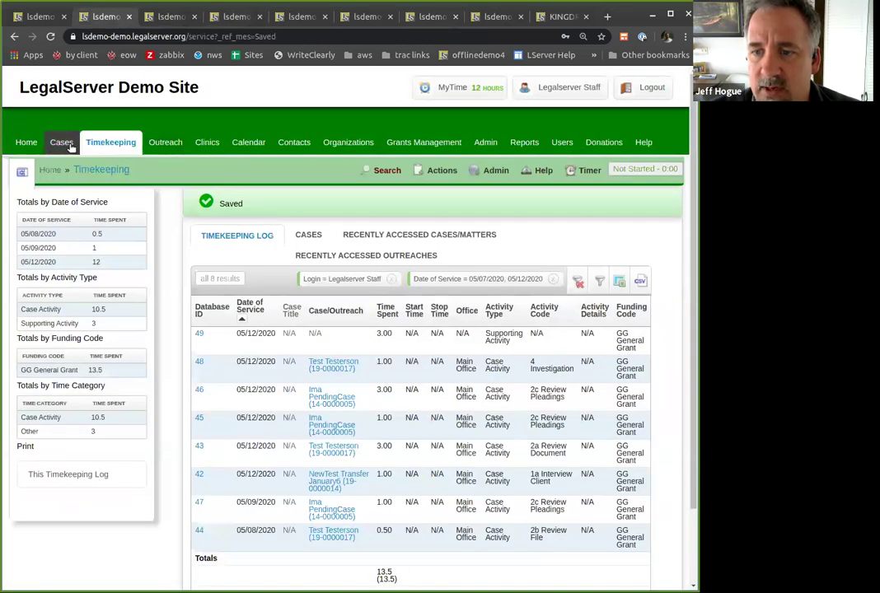
pyautogui.click(64, 143)
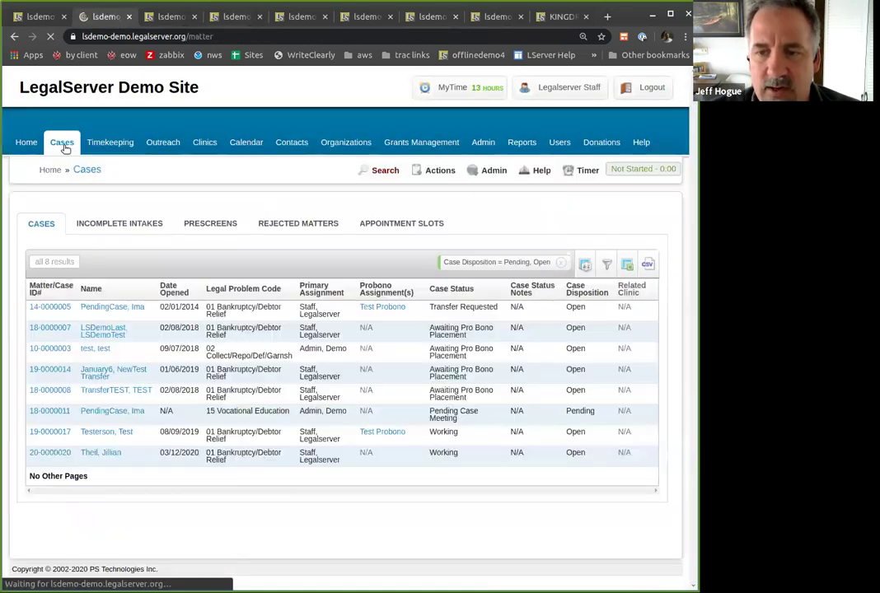
pyautogui.click(56, 310)
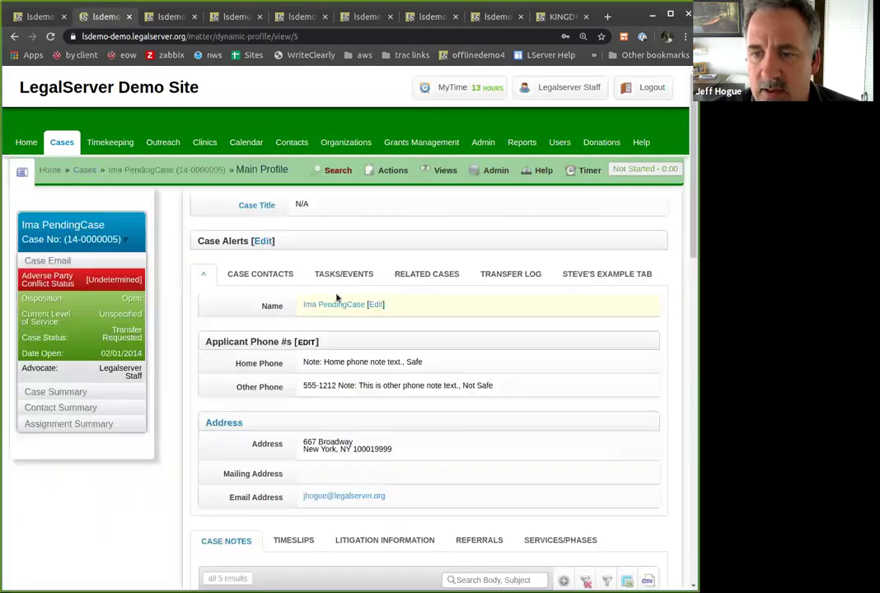
# Start the case's Disaster Information process and save Coronavirus as the related disaster to continue to the follow-up page.
pyautogui.click(391, 169)
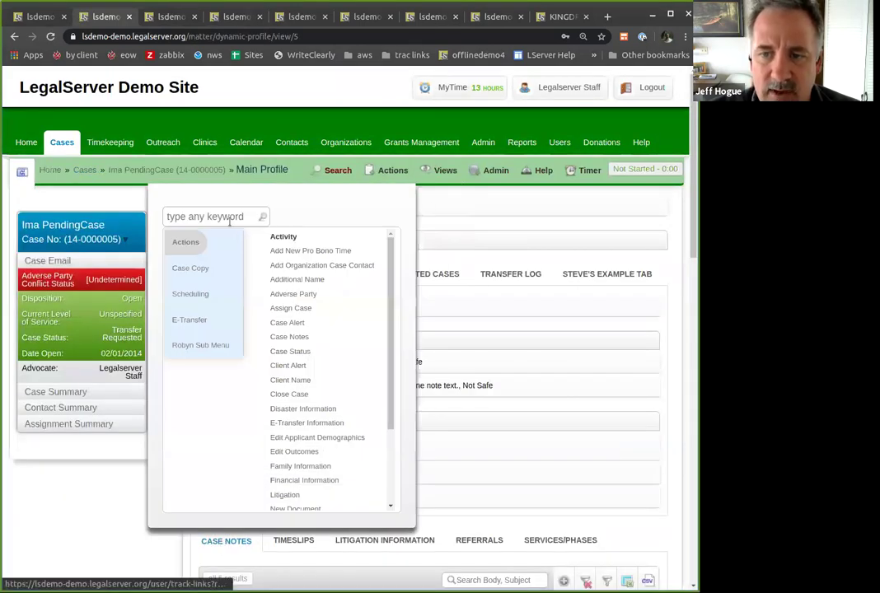
pyautogui.click(230, 219)
pyautogui.write('dis')
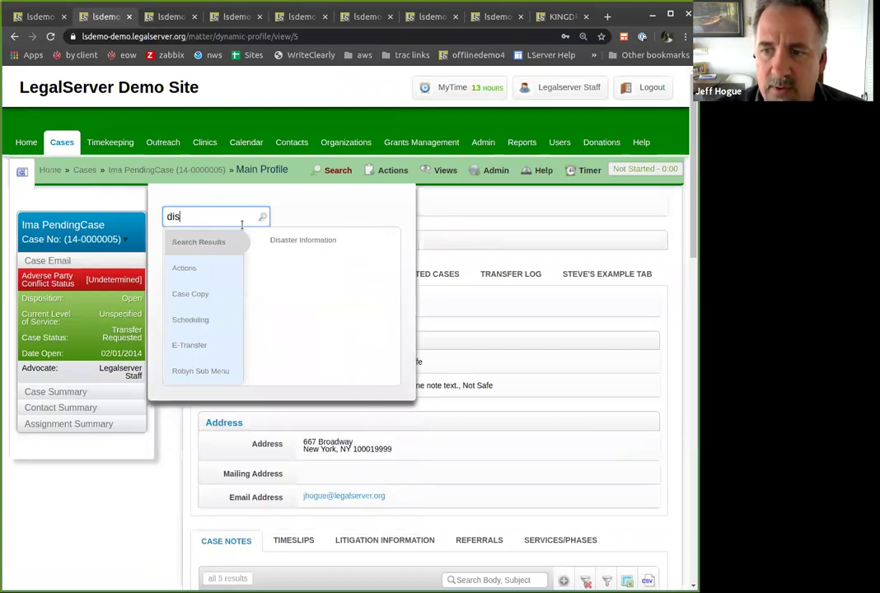
pyautogui.click(322, 237)
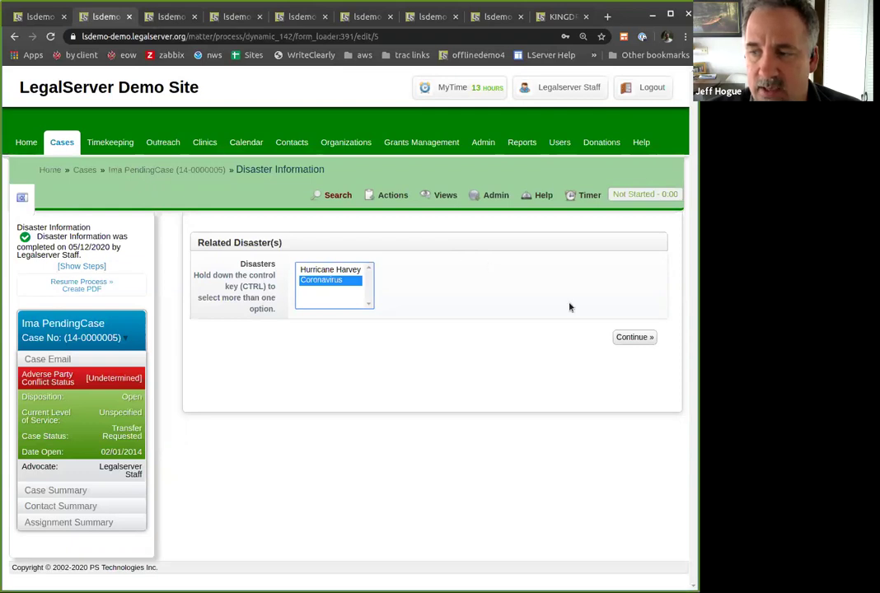
pyautogui.click(630, 338)
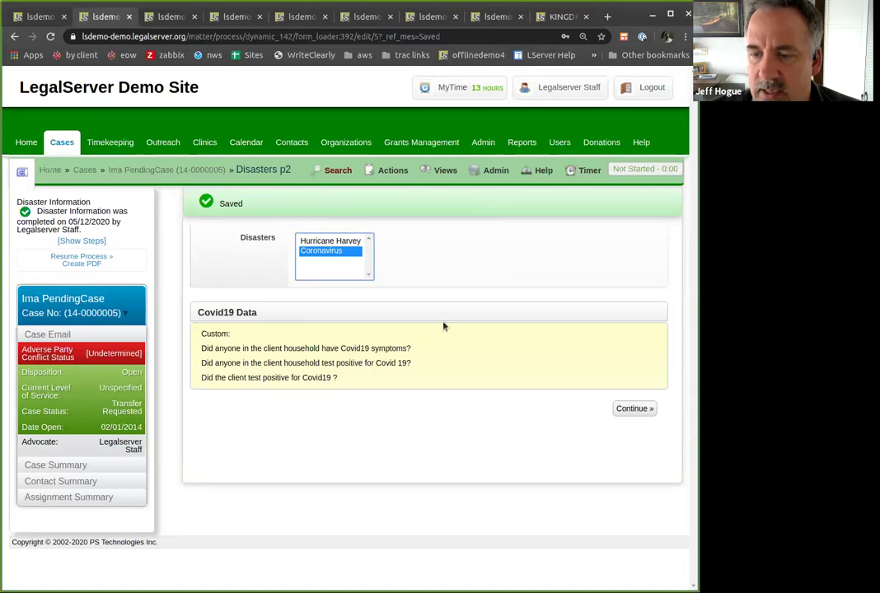
# Open the Disasters p2 form's configuration, examine the Branch Logic - Disasters element's settings, and return to the process page.
pyautogui.moveTo(495, 171)
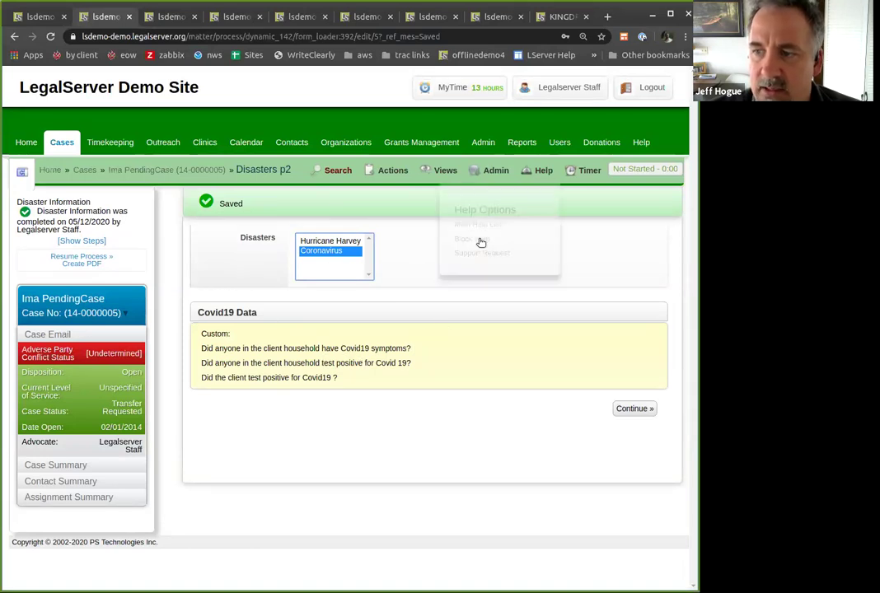
pyautogui.click(452, 258)
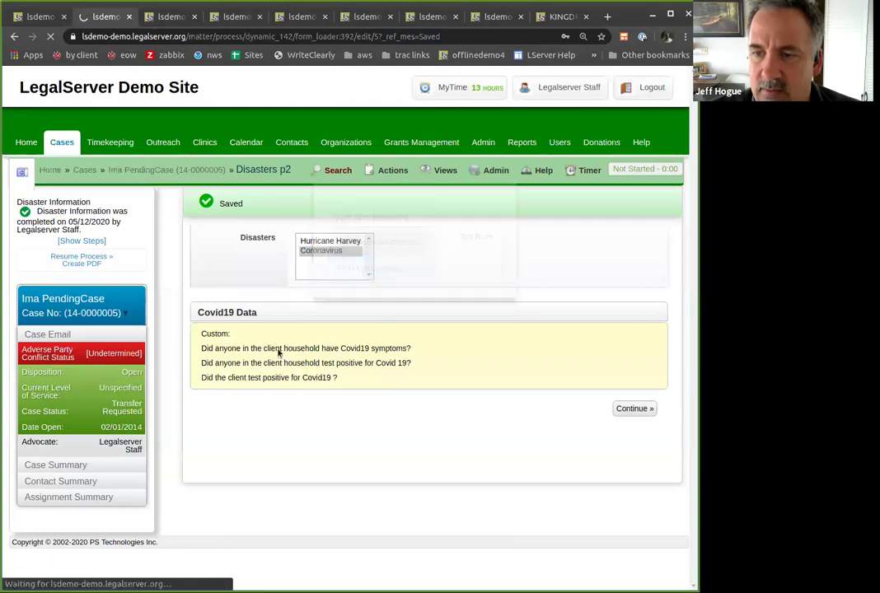
pyautogui.scroll(-1, 242, 344)
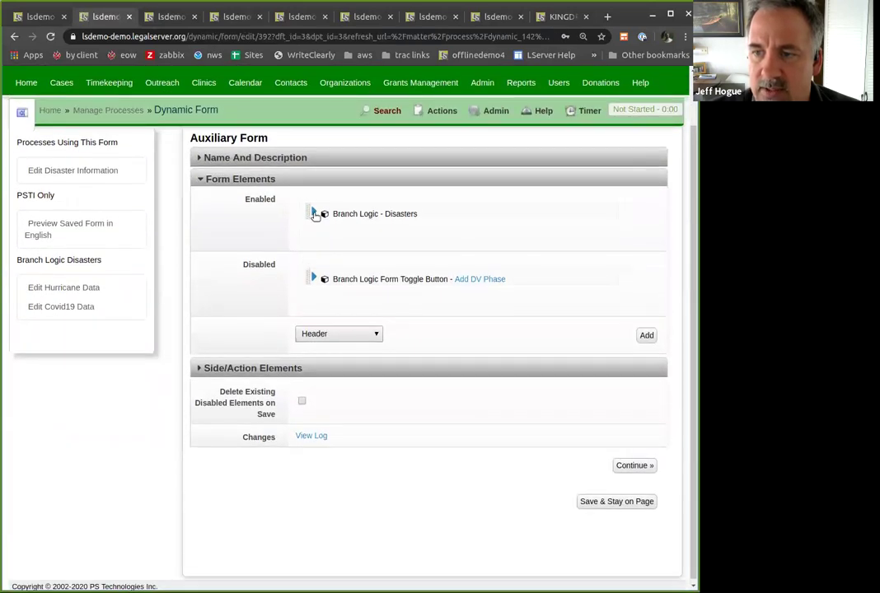
pyautogui.click(313, 215)
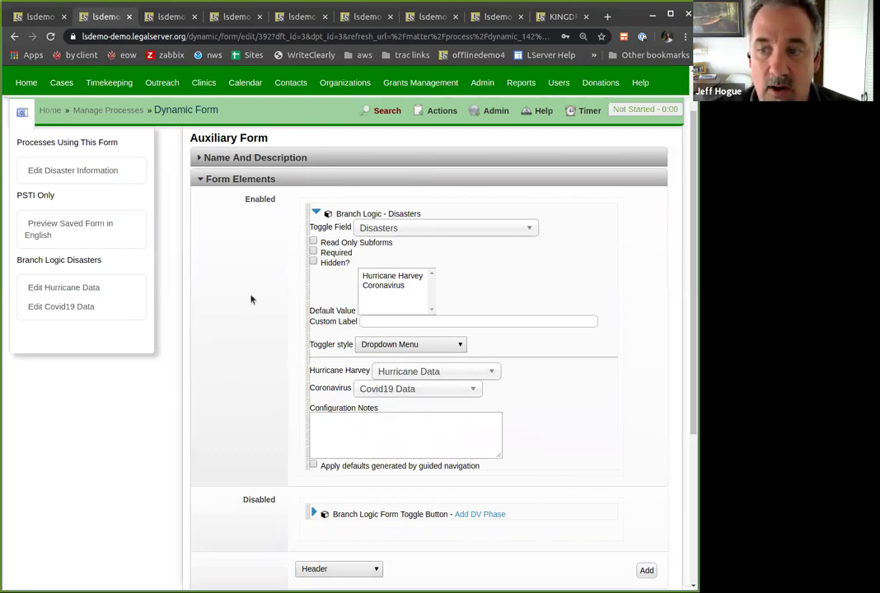
pyautogui.click(13, 37)
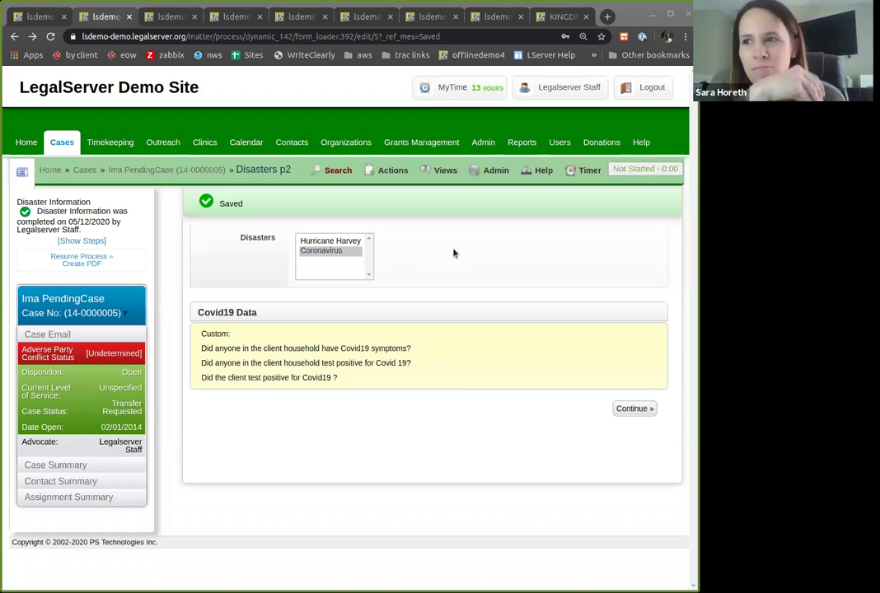
# Open the Covid19 Data branch form for editing, expand its instruction element and enlarge the instruction text area.
pyautogui.click(338, 169)
pyautogui.click(477, 236)
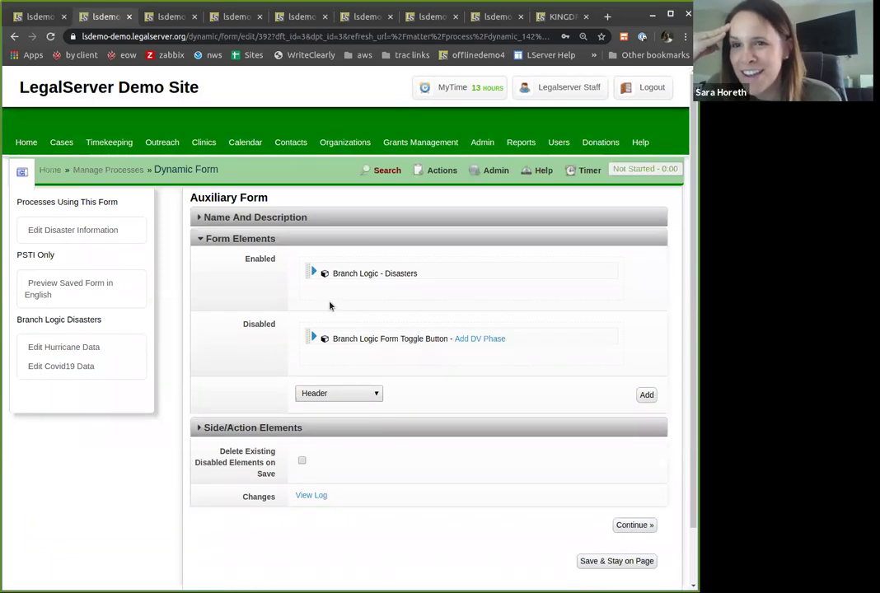
pyautogui.click(81, 367)
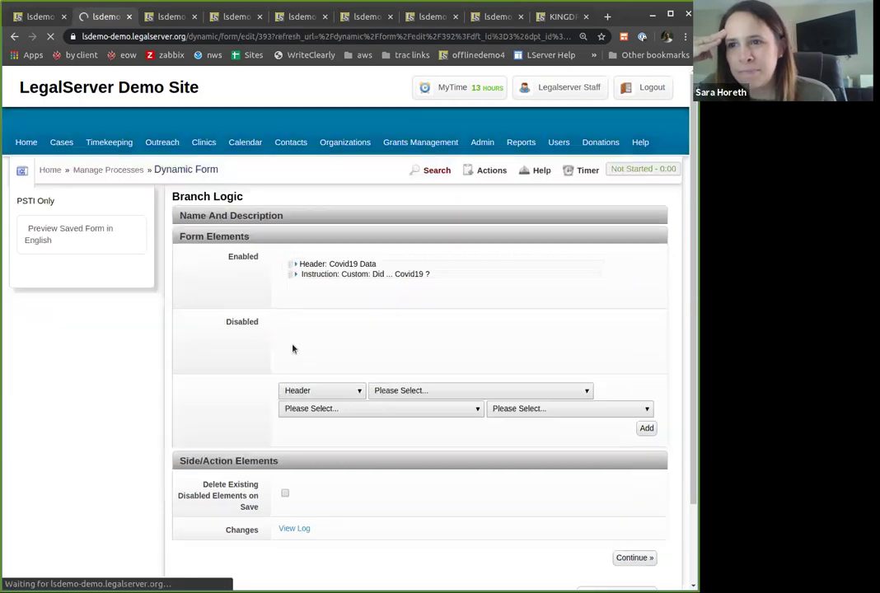
pyautogui.click(313, 291)
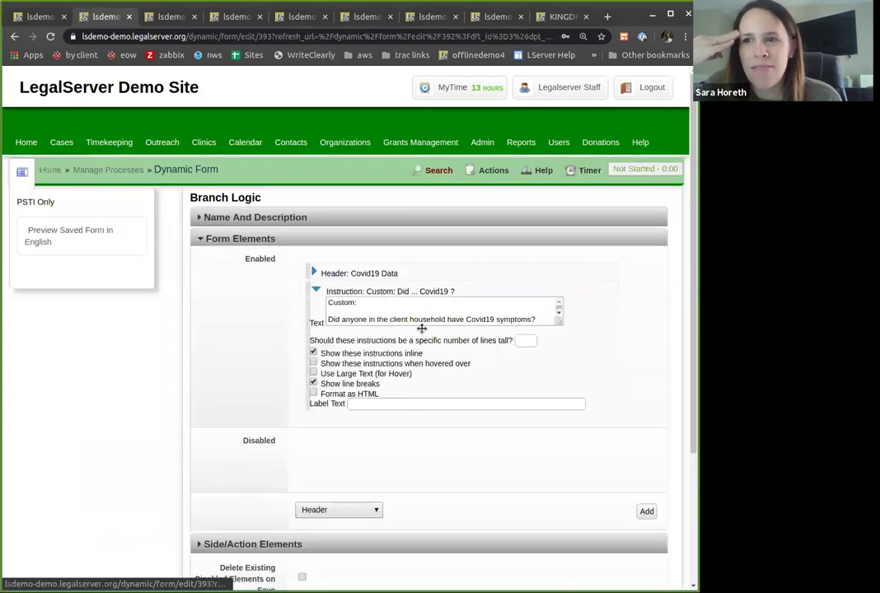
pyautogui.moveTo(557, 322); pyautogui.dragTo(614, 466)
# Append questions on job loss, cut hours, stimulus payment concerns, unemployment comp. problems and medical bills to the instruction text, splitting them with line breaks.
pyautogui.click(513, 370)
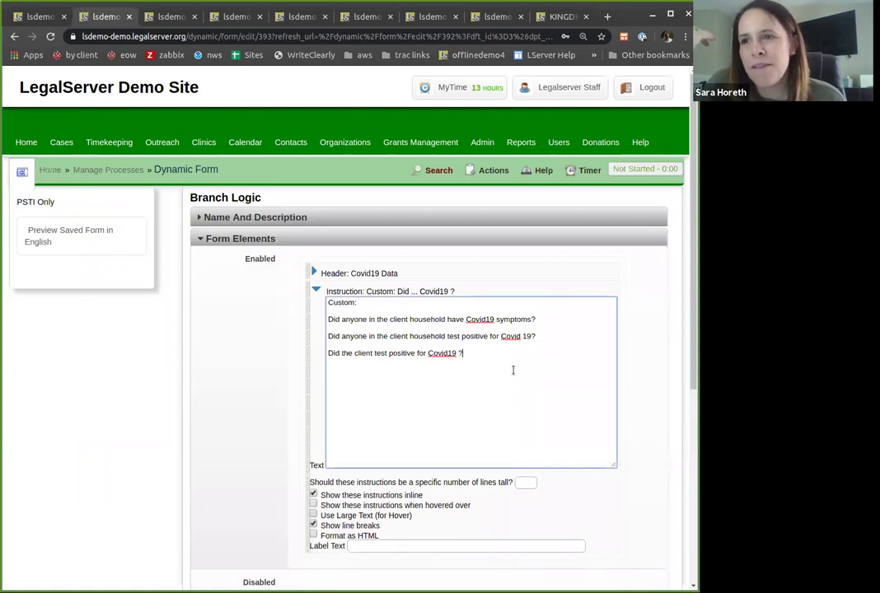
pyautogui.write('Have you lost your job or do you expect to lose your job; have your hours been cut back; do you have concerns about getting your stimulus payment; have you had problem applying for unemployment comp.; do you have bills from seeking medical treatment; et')
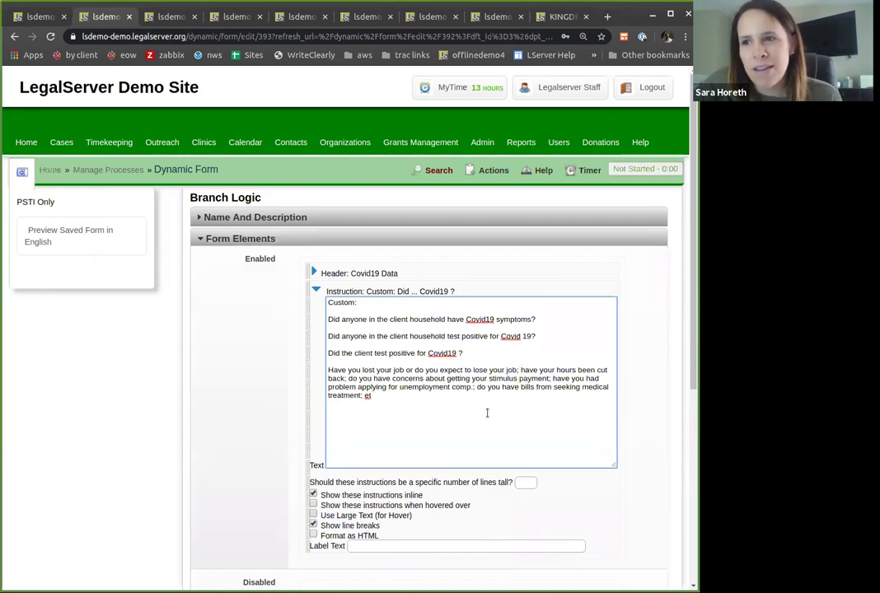
pyautogui.press('Return')
pyautogui.click(436, 378)
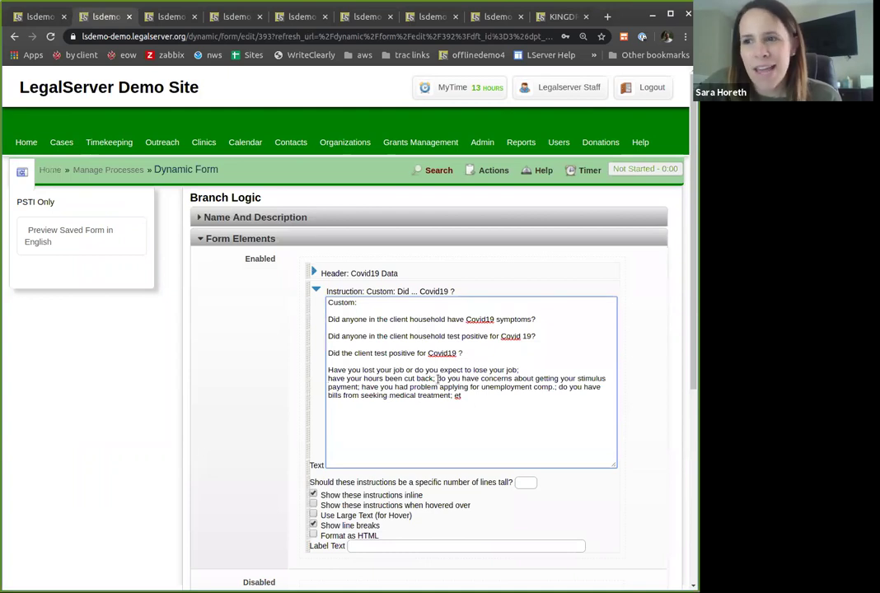
pyautogui.press('Return')
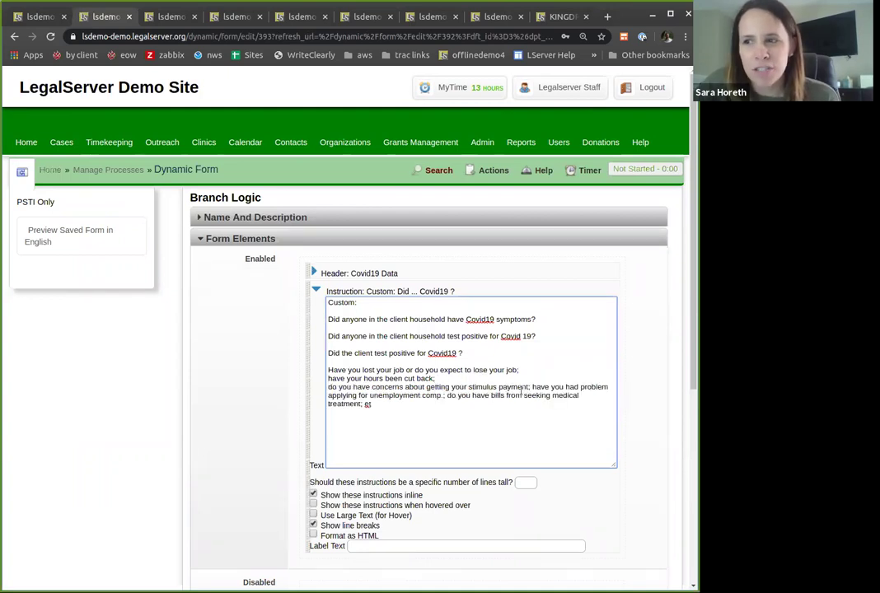
pyautogui.click(446, 396)
pyautogui.press('Return')
pyautogui.press('Return')
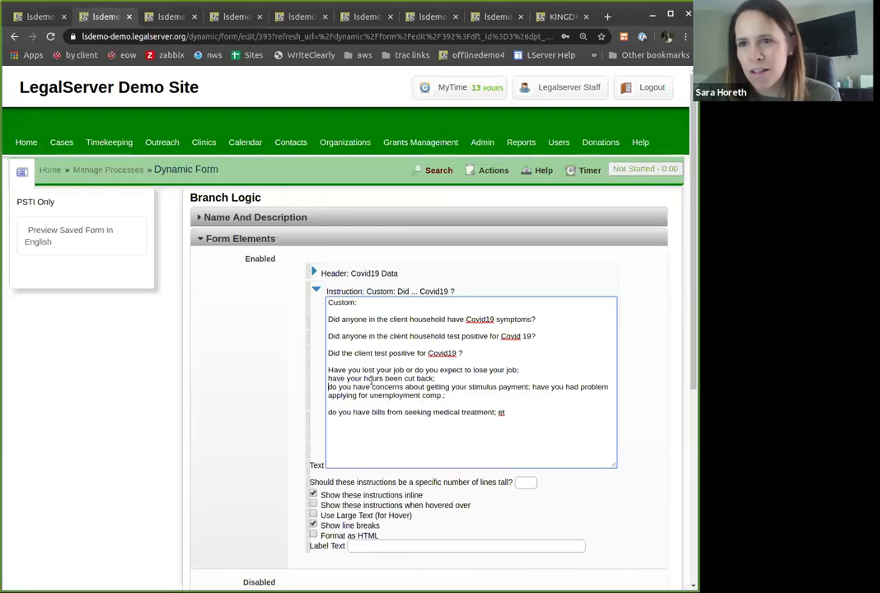
pyautogui.click(329, 387)
pyautogui.press('Return')
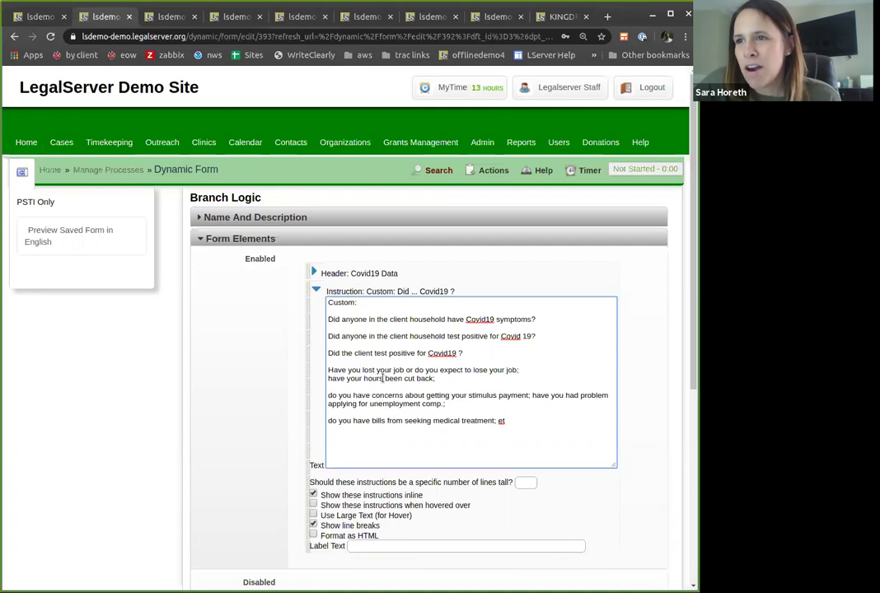
# Remove the stray "et" from the end of the Covid19 Data instruction text and save the branch form while staying on the page.
pyautogui.scroll(-1, 218, 418)
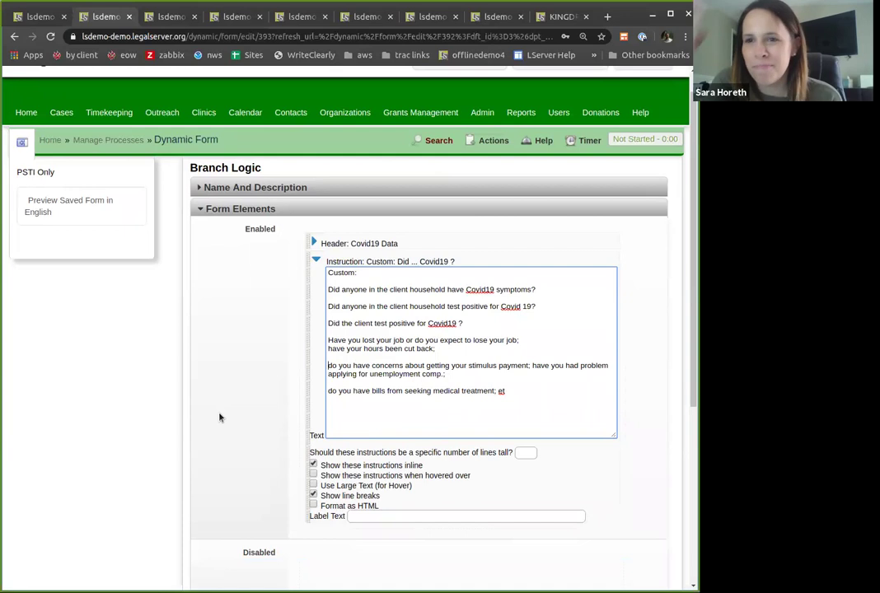
pyautogui.scroll(-2, 152, 416)
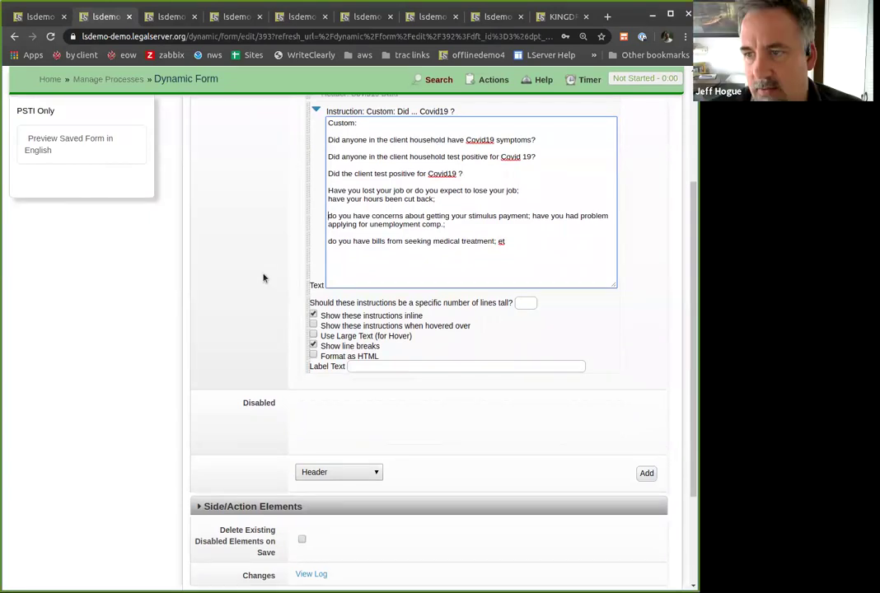
pyautogui.scroll(-1, 264, 278)
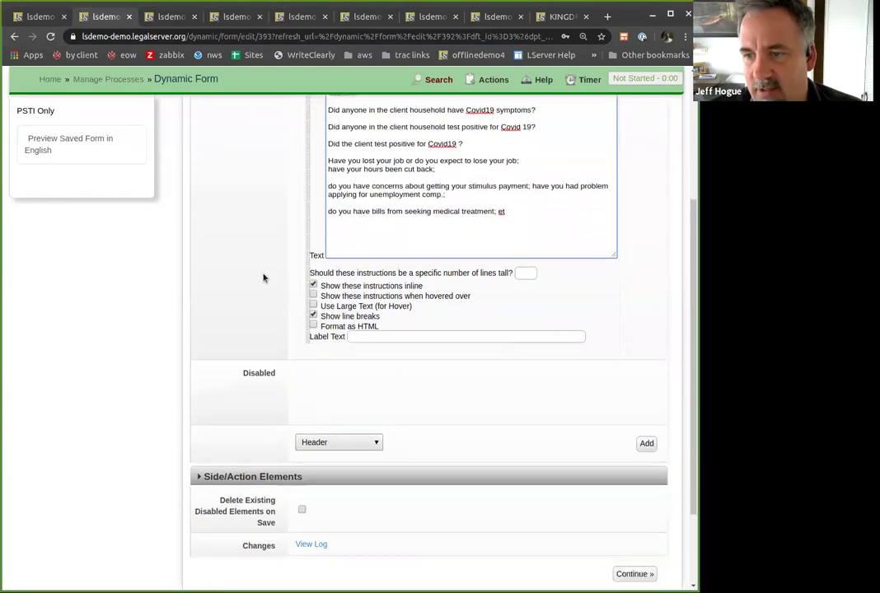
pyautogui.scroll(1, 263, 278)
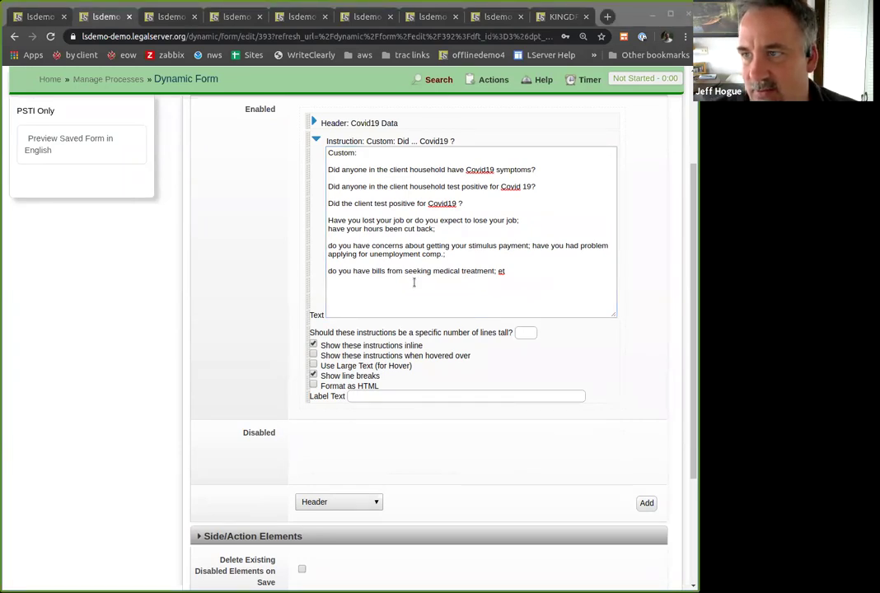
pyautogui.click(510, 275)
pyautogui.press('BackSpace')
pyautogui.press('BackSpace')
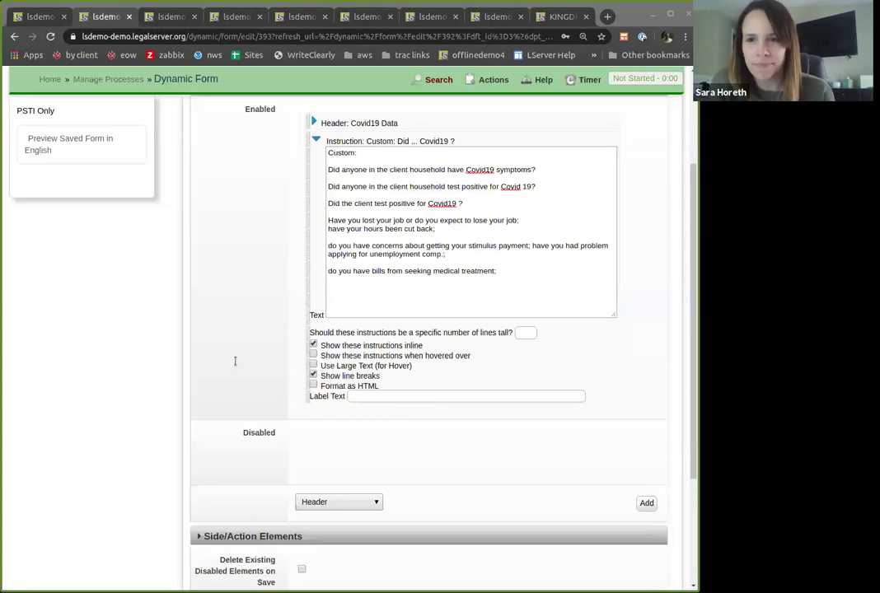
pyautogui.scroll(-4, 464, 435)
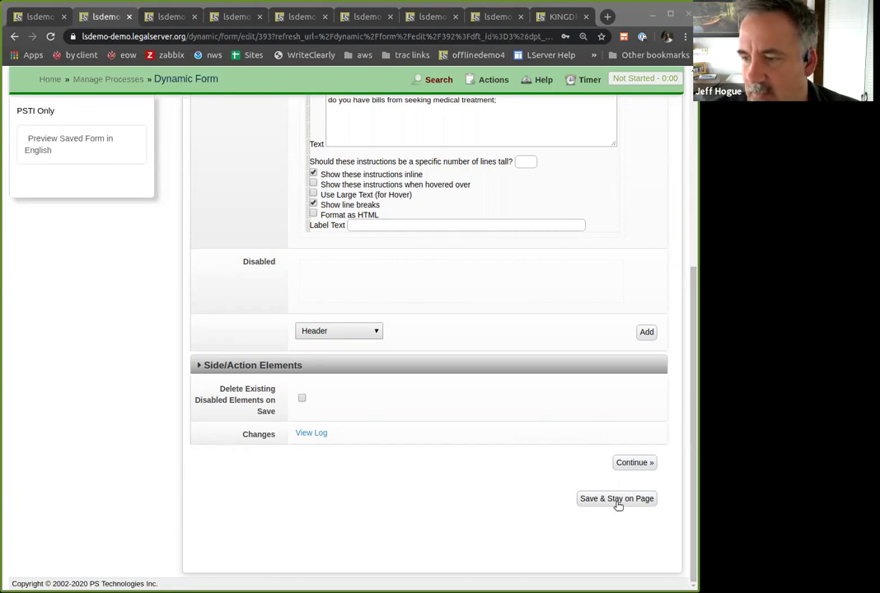
pyautogui.click(616, 500)
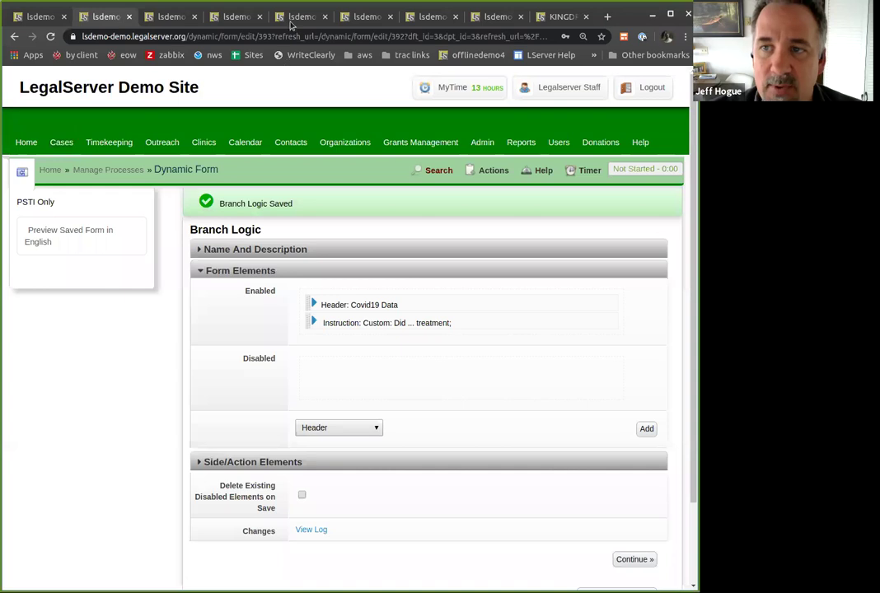
# Go from the 2020 - Covid19 special legal problem code page to the list of cases.
pyautogui.click(295, 16)
pyautogui.scroll(2, 315, 166)
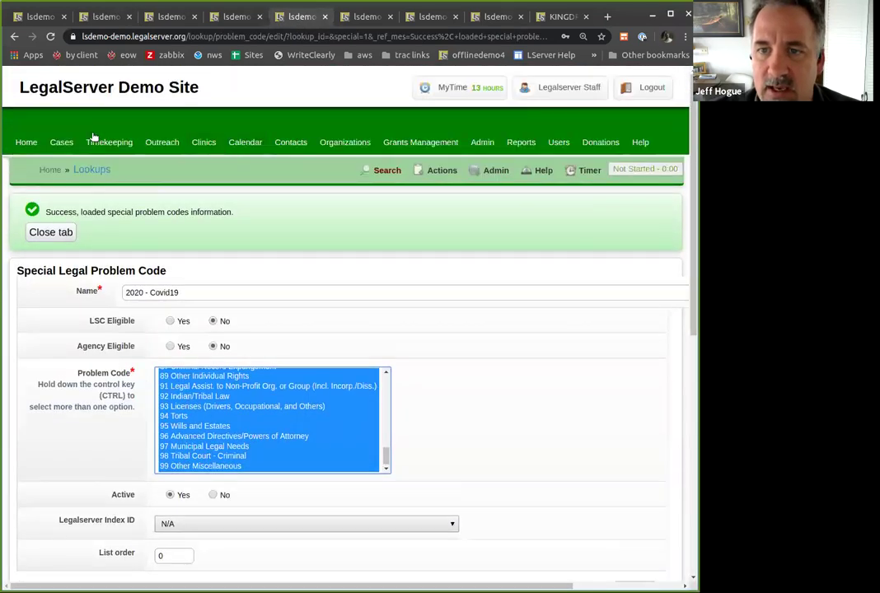
pyautogui.click(71, 144)
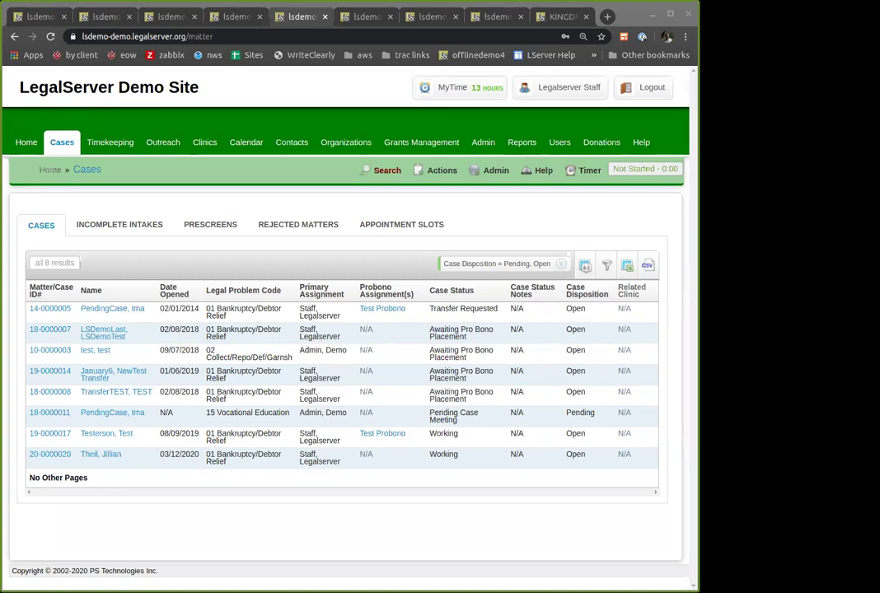
# Open the report Time on all Cases Related to Disasters, run it and view its hours chart.
pyautogui.click(366, 17)
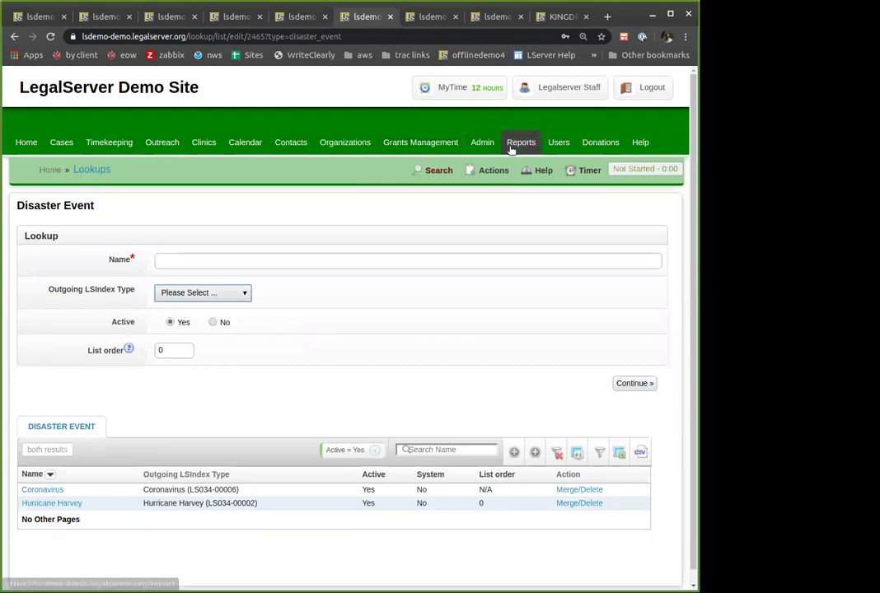
pyautogui.click(493, 170)
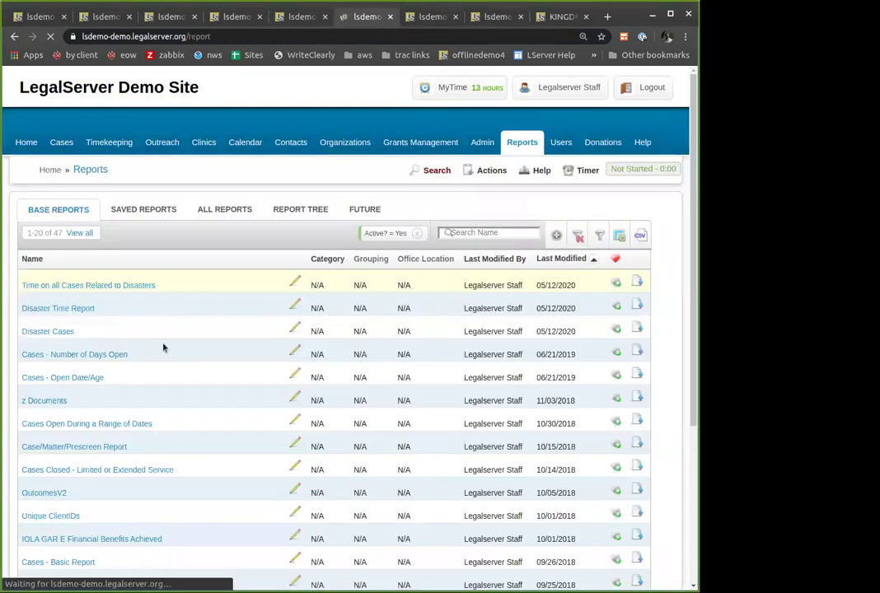
pyautogui.click(132, 288)
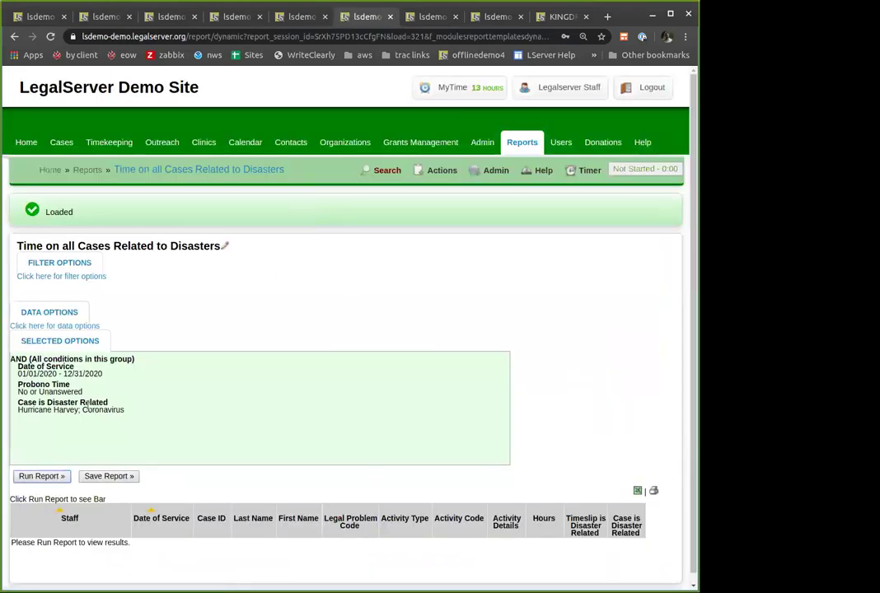
pyautogui.click(41, 476)
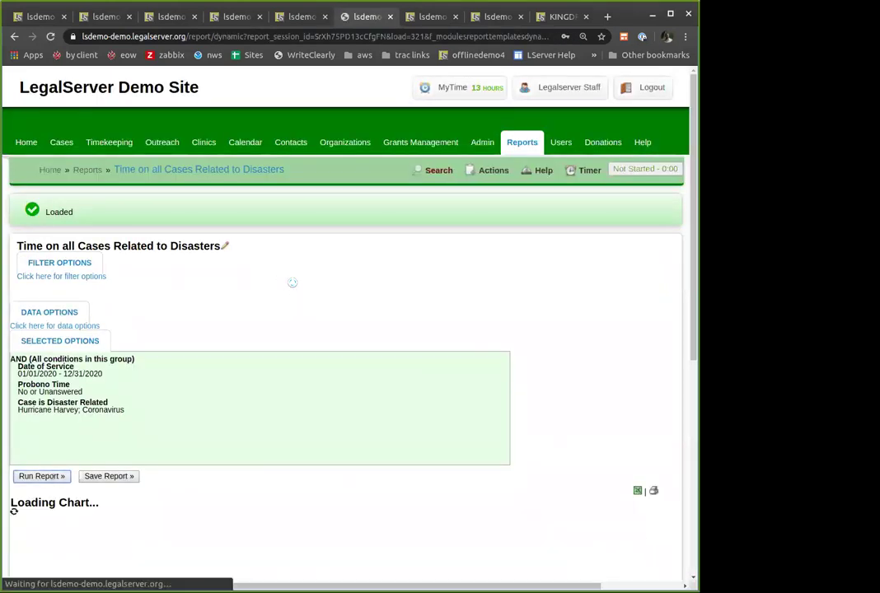
pyautogui.scroll(-3, 290, 286)
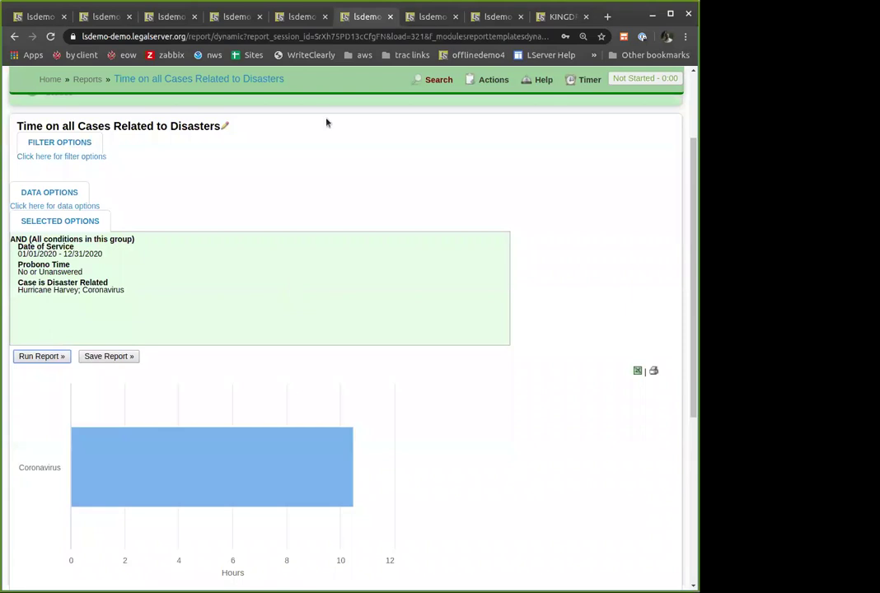
# Return to the case's Disaster Information process and save the Coronavirus selection to continue to the Disasters p2 page.
pyautogui.click(247, 17)
pyautogui.click(115, 17)
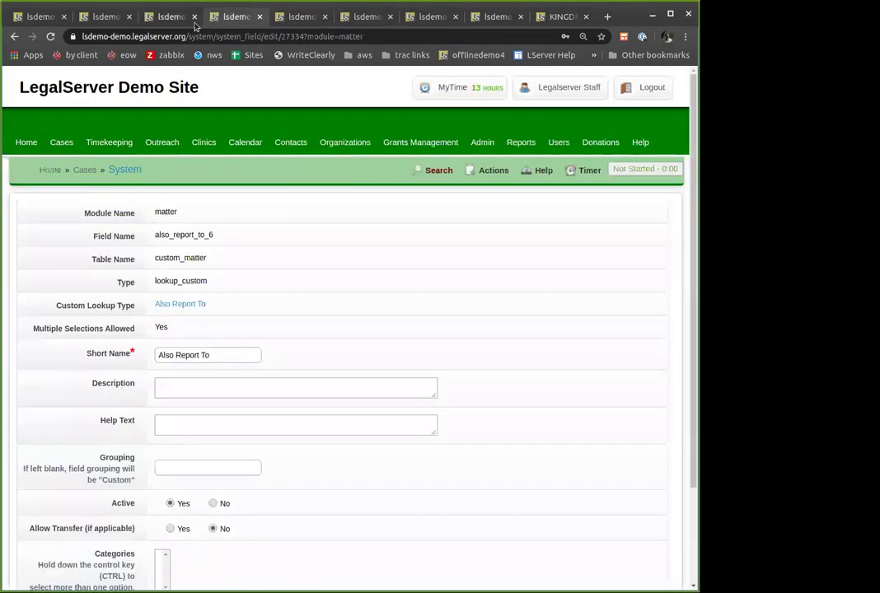
pyautogui.click(179, 18)
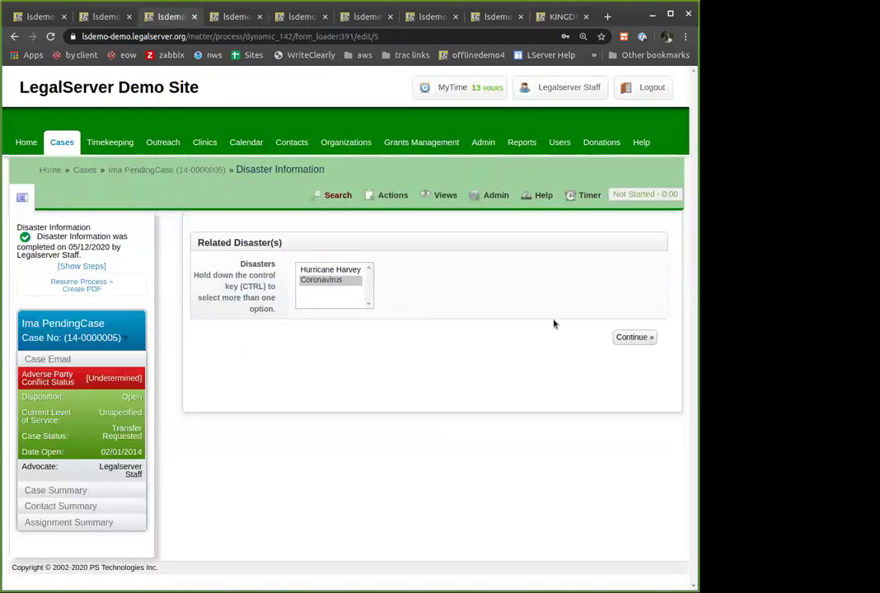
pyautogui.click(624, 341)
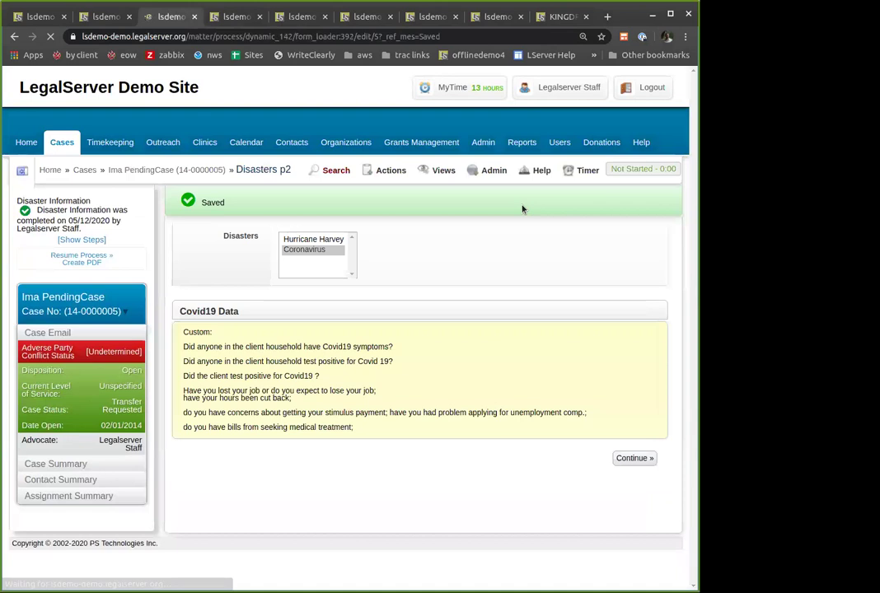
# Open the Disasters p2 form's configuration, add an Instruction element and expand its settings.
pyautogui.moveTo(495, 170)
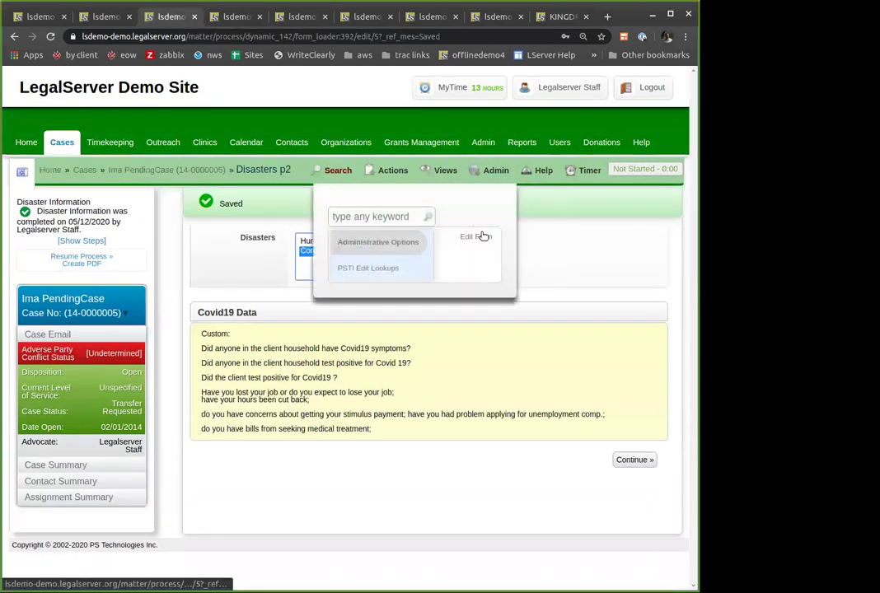
pyautogui.click(486, 237)
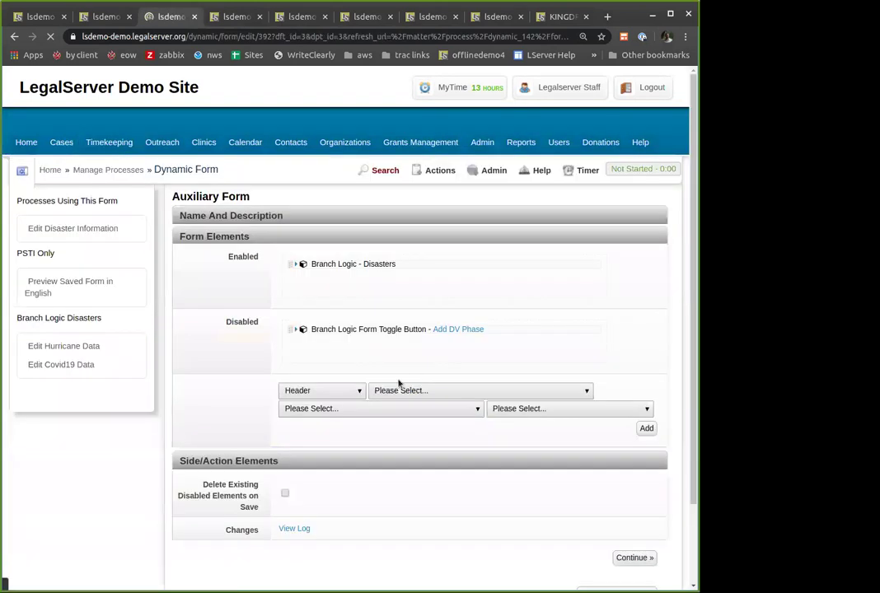
pyautogui.scroll(-1, 355, 343)
pyautogui.click(355, 332)
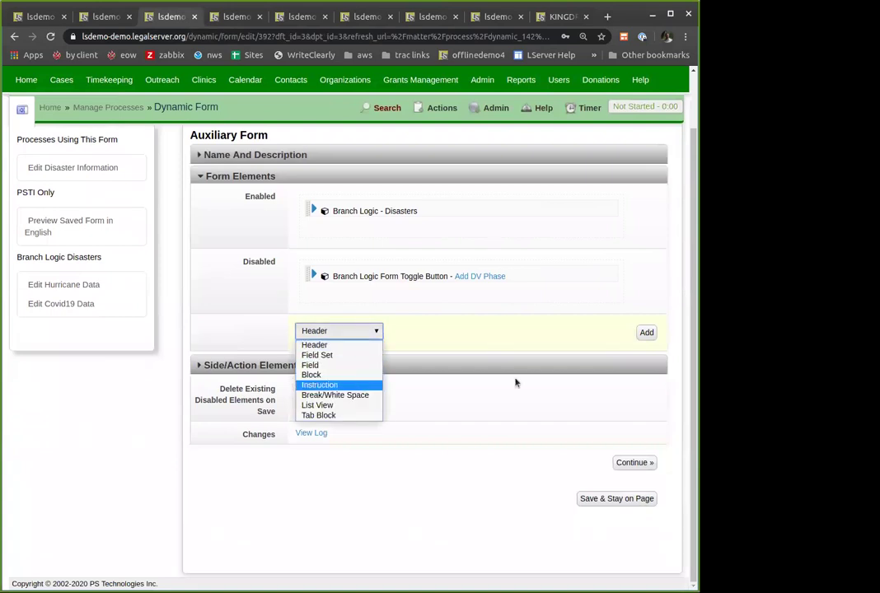
pyautogui.click(352, 384)
pyautogui.click(631, 332)
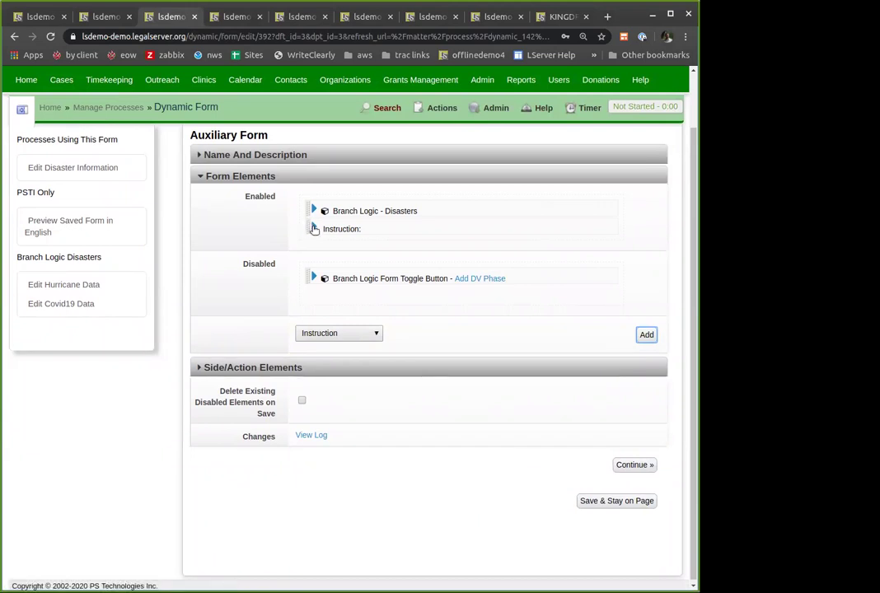
pyautogui.click(314, 228)
# Enter "A Covid19 case must...." as the new instruction's text.
pyautogui.write('A')
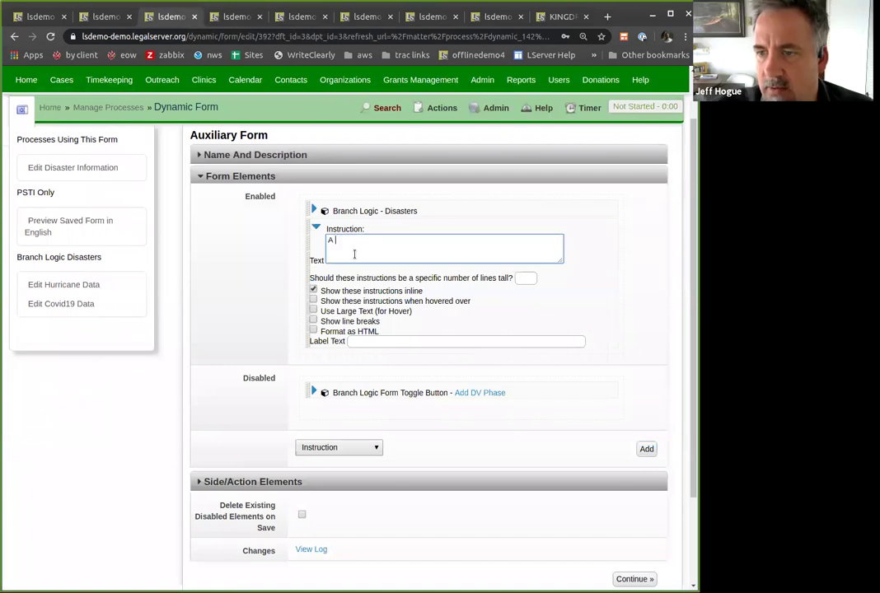
pyautogui.write(' Covid')
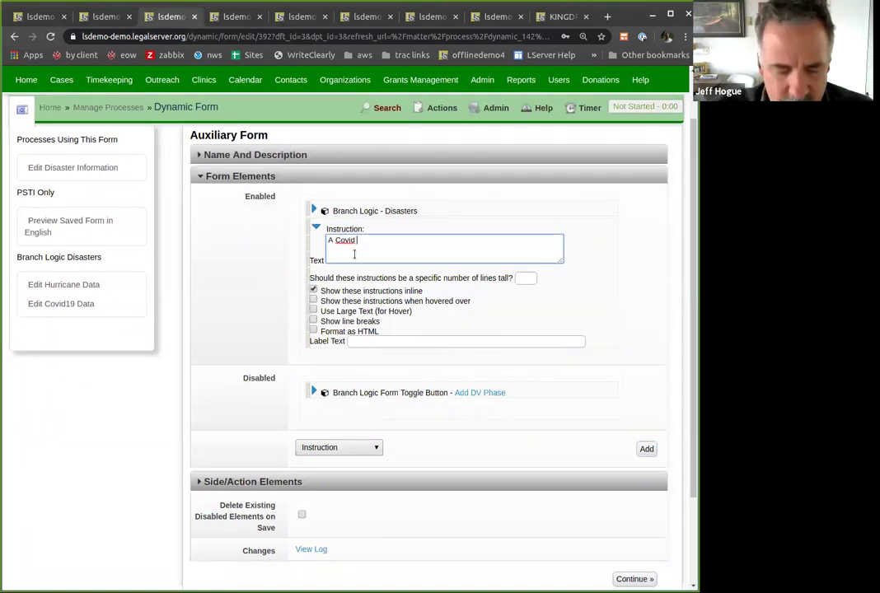
pyautogui.write('19')
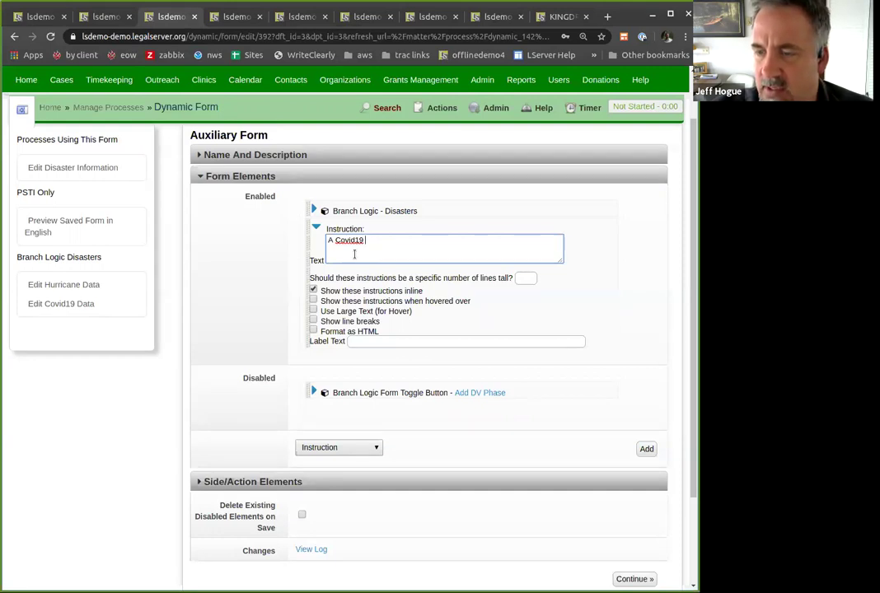
pyautogui.write('c')
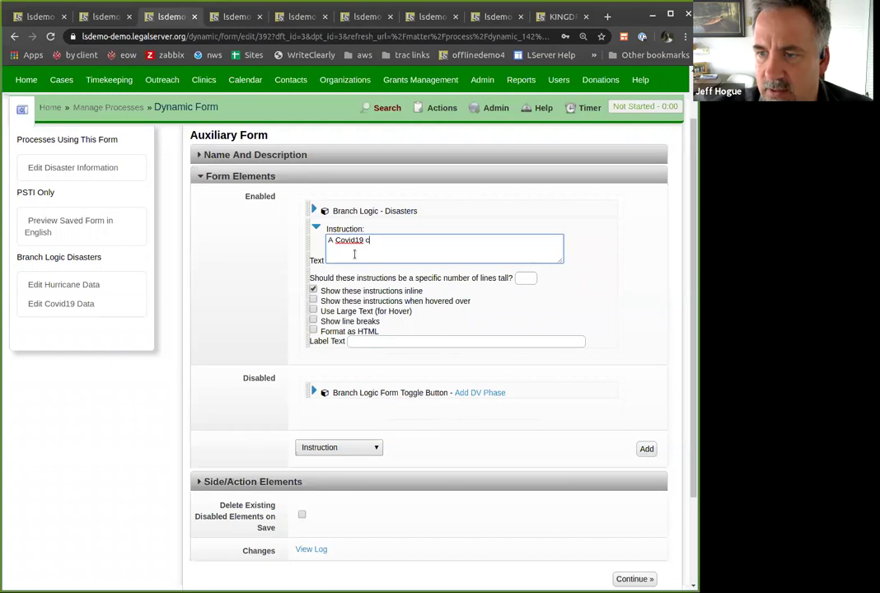
pyautogui.write('ase must....')
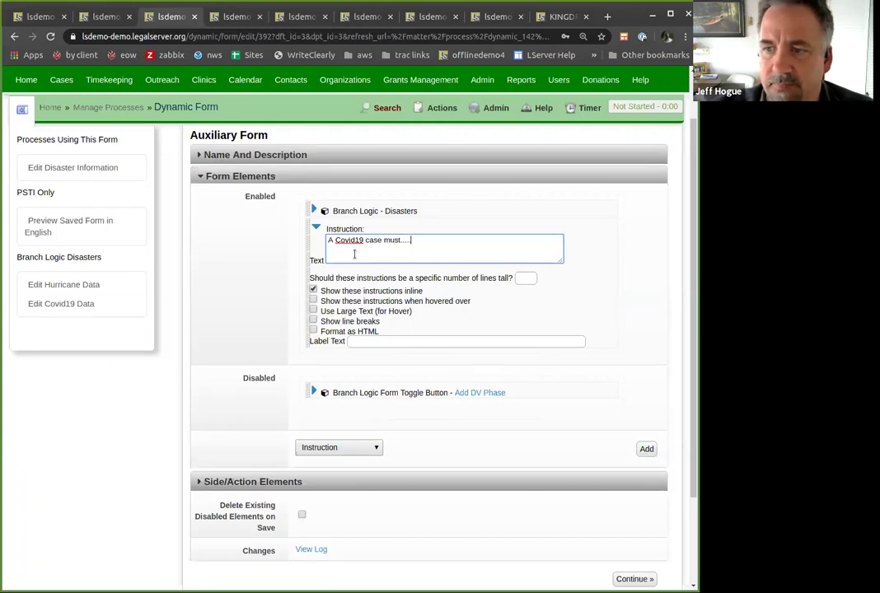
# Replace the new instruction's wording with "To be Covid19 related....".
pyautogui.hotkey('ctrl', 'a')
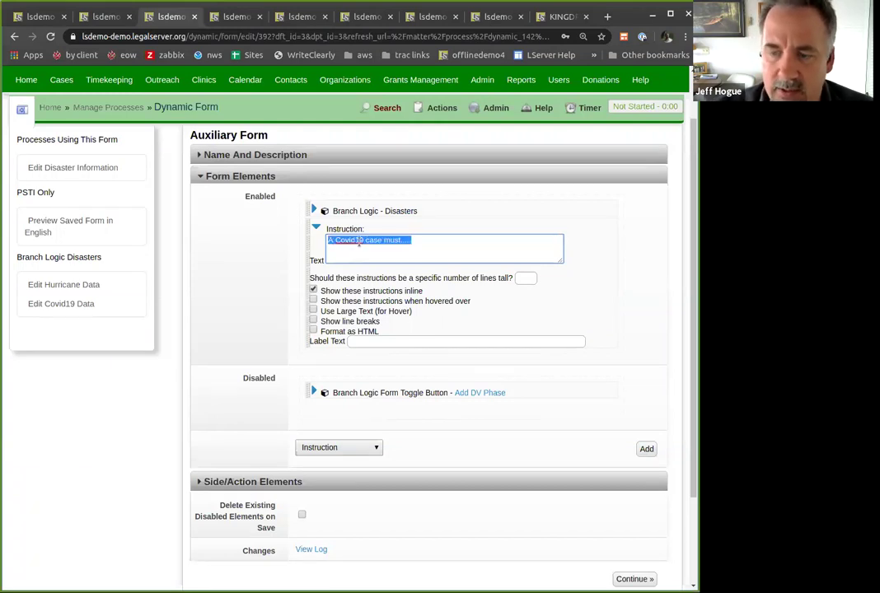
pyautogui.write('To be ')
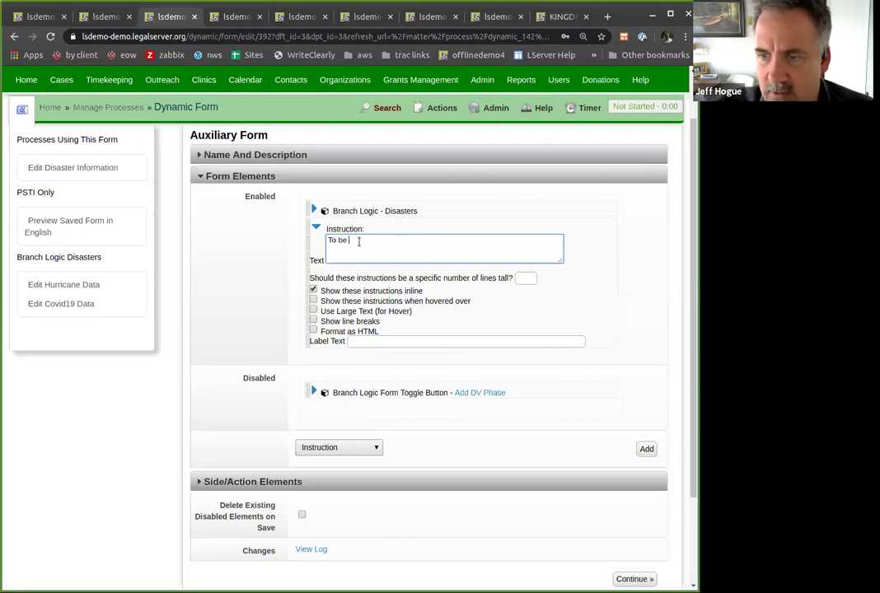
pyautogui.write('Covid19 rela')
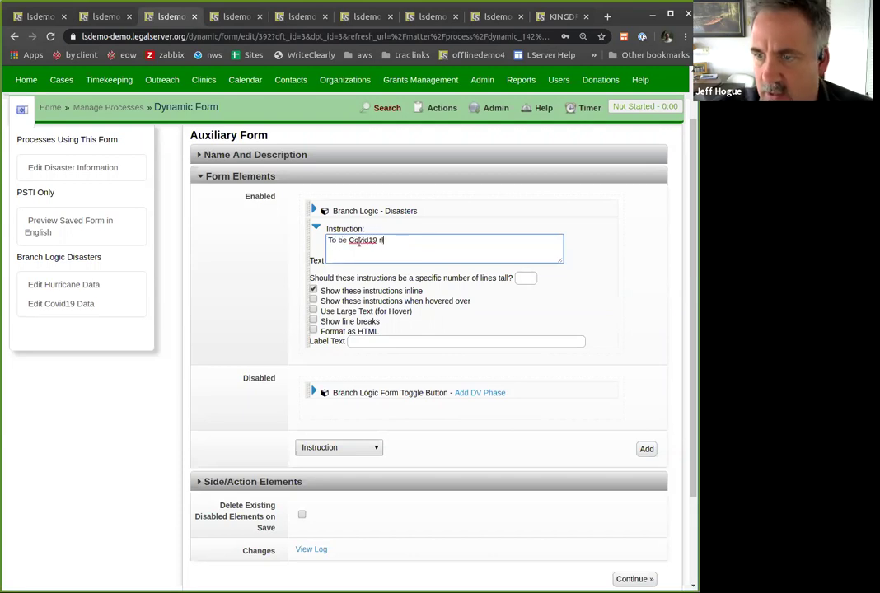
pyautogui.press('BackSpace')
pyautogui.press('BackSpace')
pyautogui.press('BackSpace')
pyautogui.write('elated....')
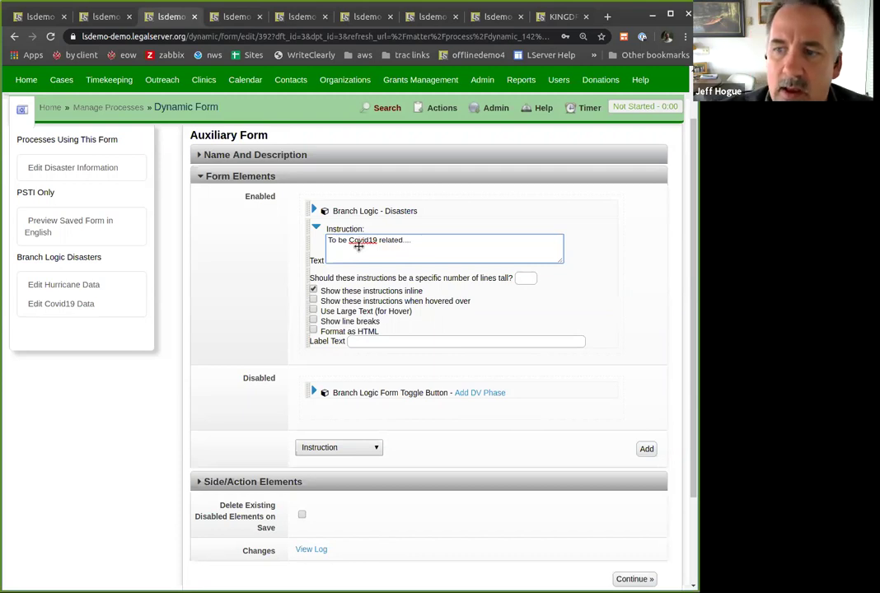
pyautogui.click(272, 291)
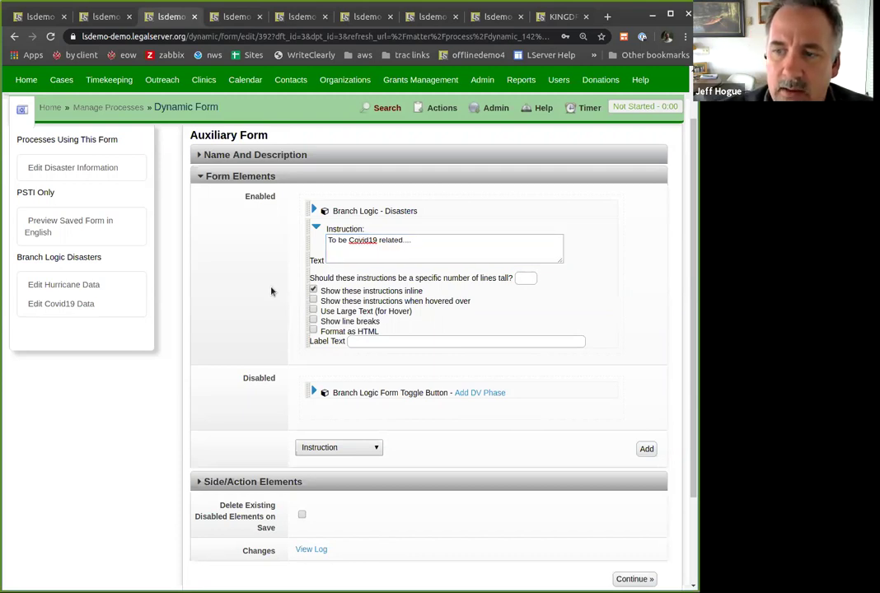